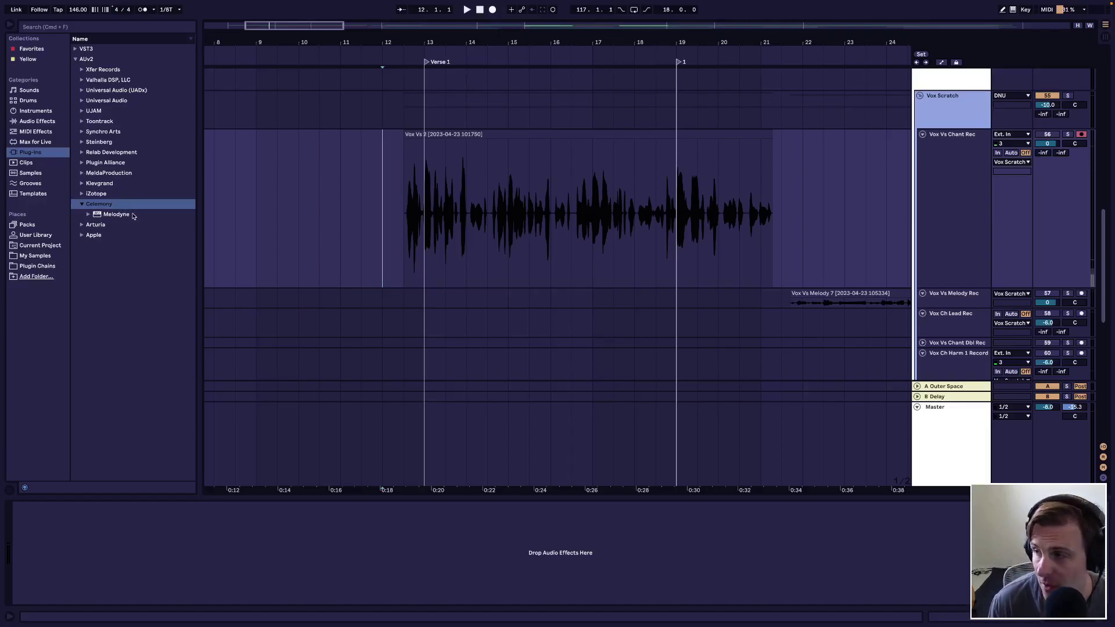
Load the Melodyne plug-in from the Celemony AUv2 plug-ins onto the Vox Vs Chant Rec track
click(24, 153)
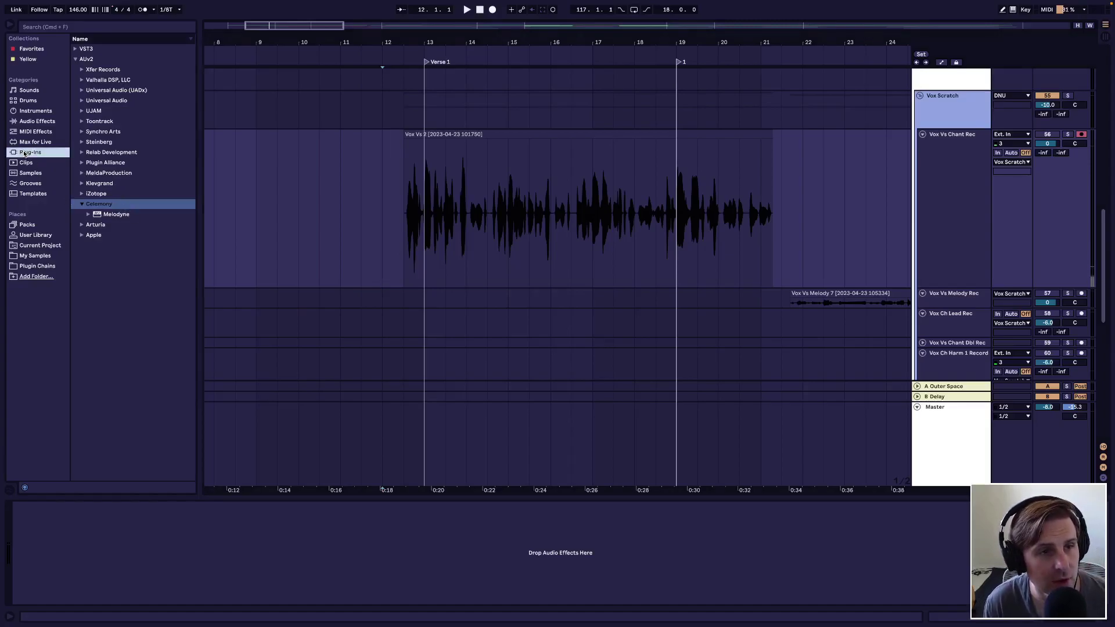
click(107, 215)
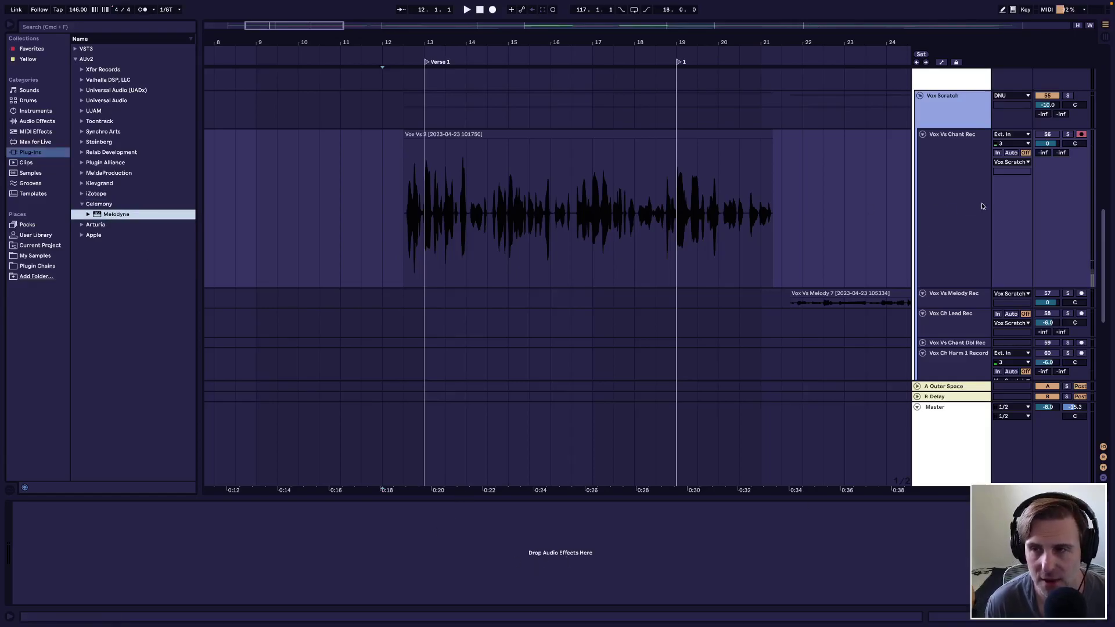
click(955, 213)
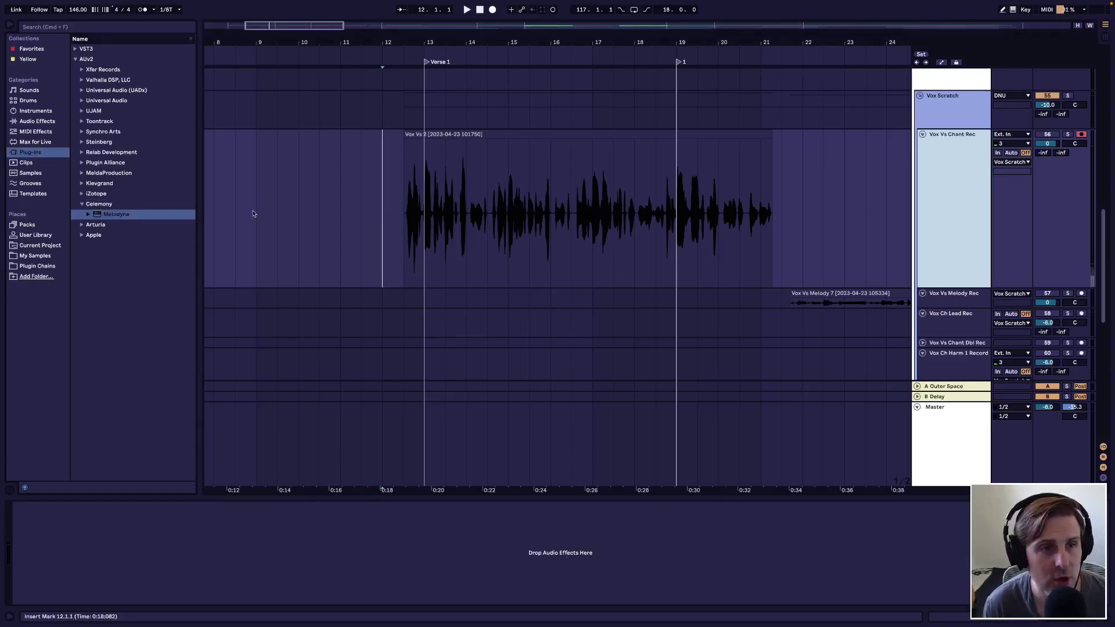
click(122, 216)
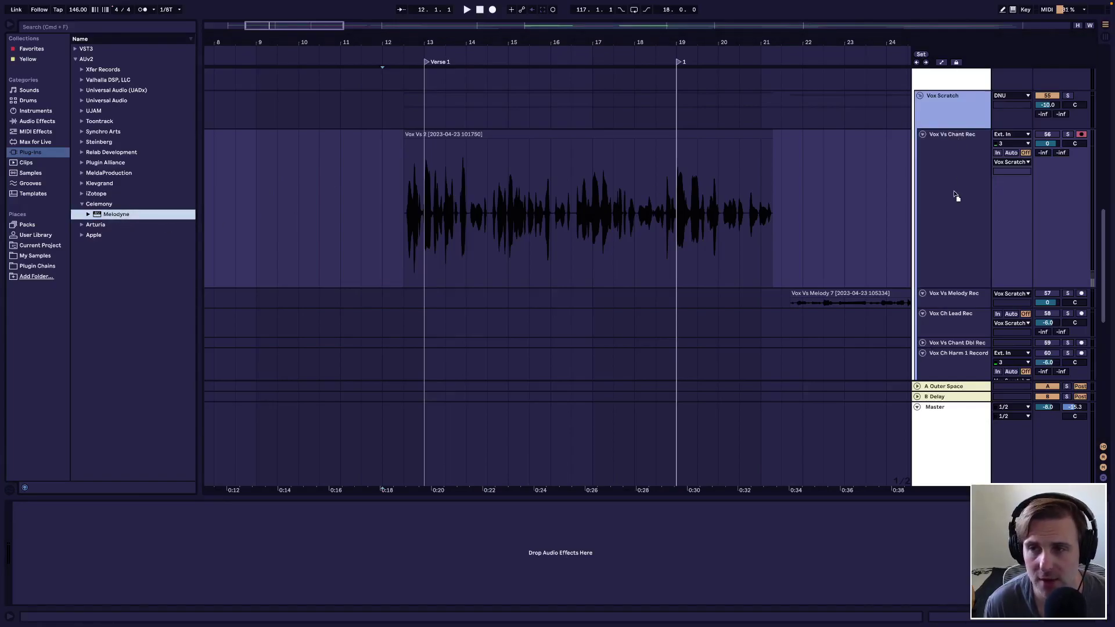
key(Return)
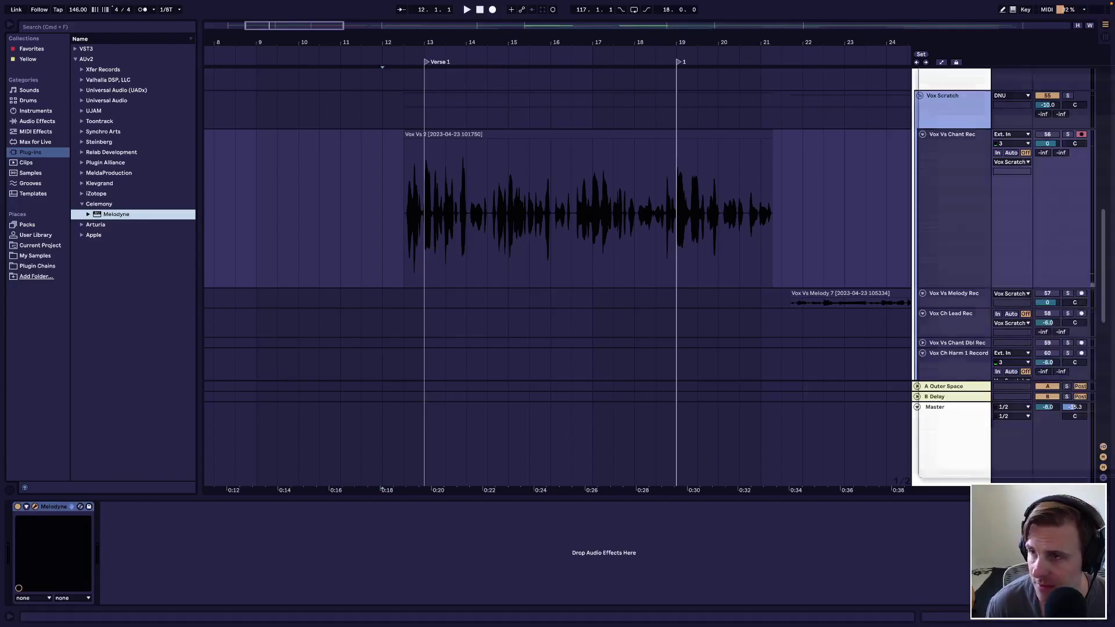
Solo the Vox Vs Chant Rec track and briefly play its vocal clip from the clip's start
scroll(675, 115, down, 5)
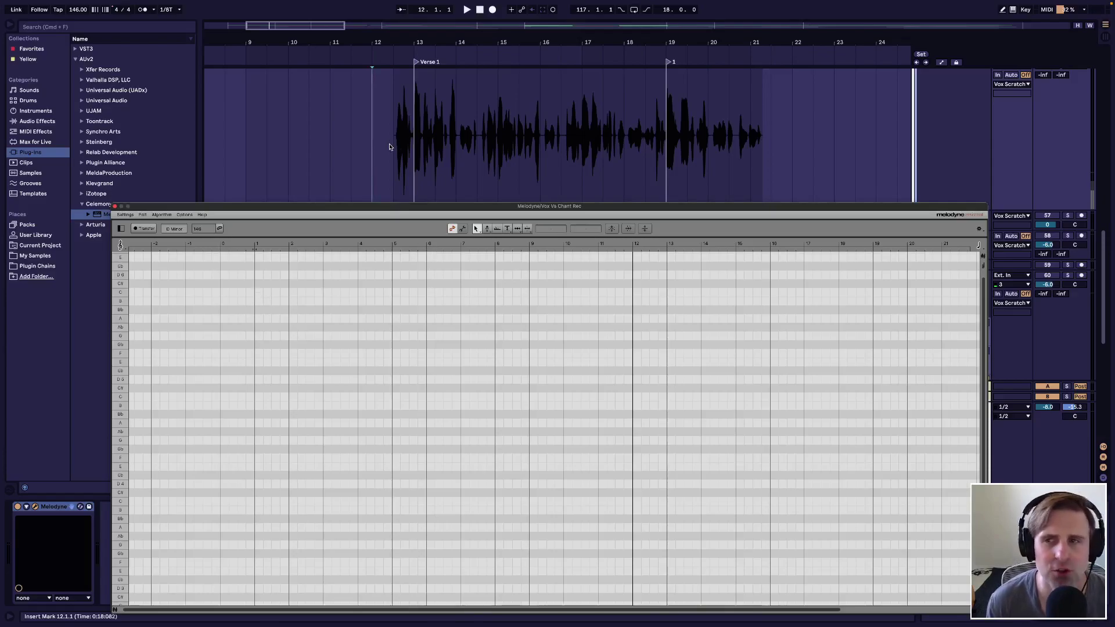
scroll(812, 161, up, 1)
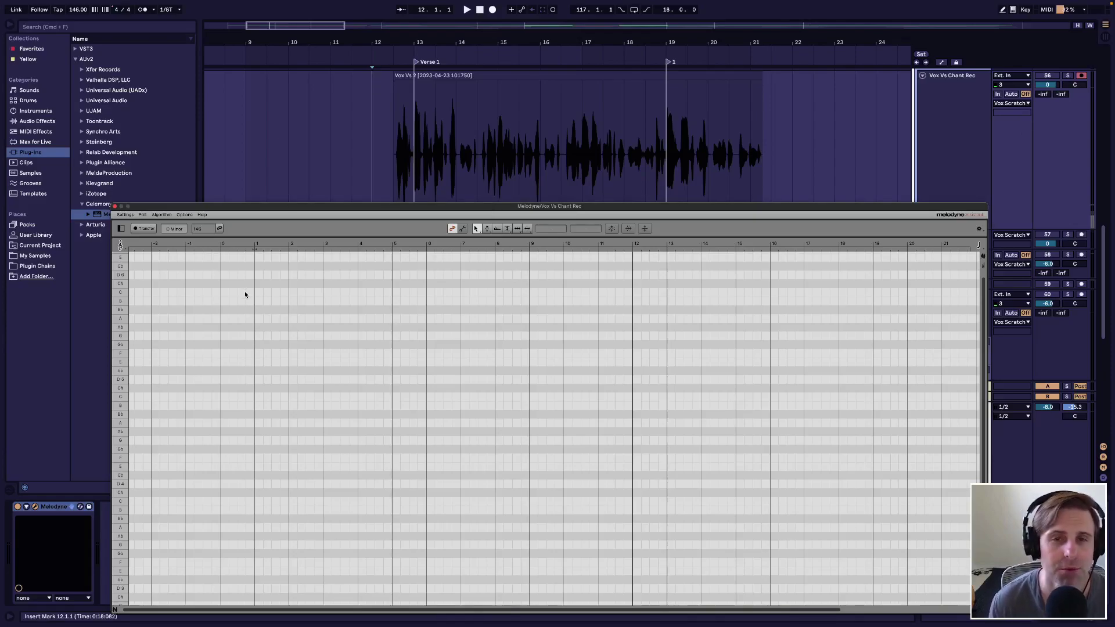
click(392, 167)
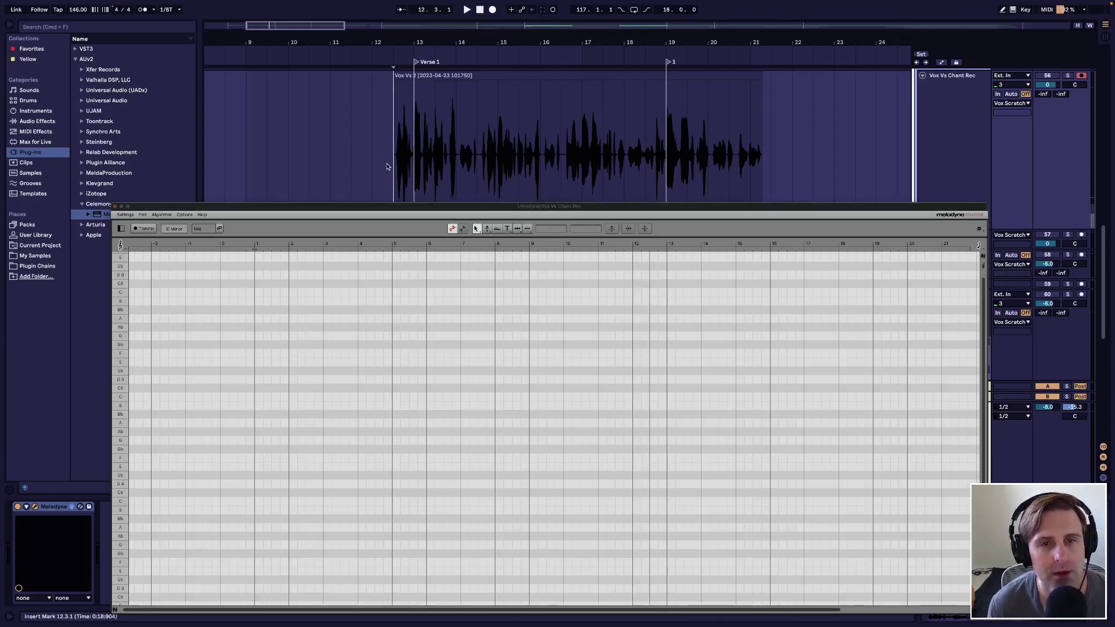
click(1054, 77)
click(1055, 77)
scroll(731, 156, up, 1)
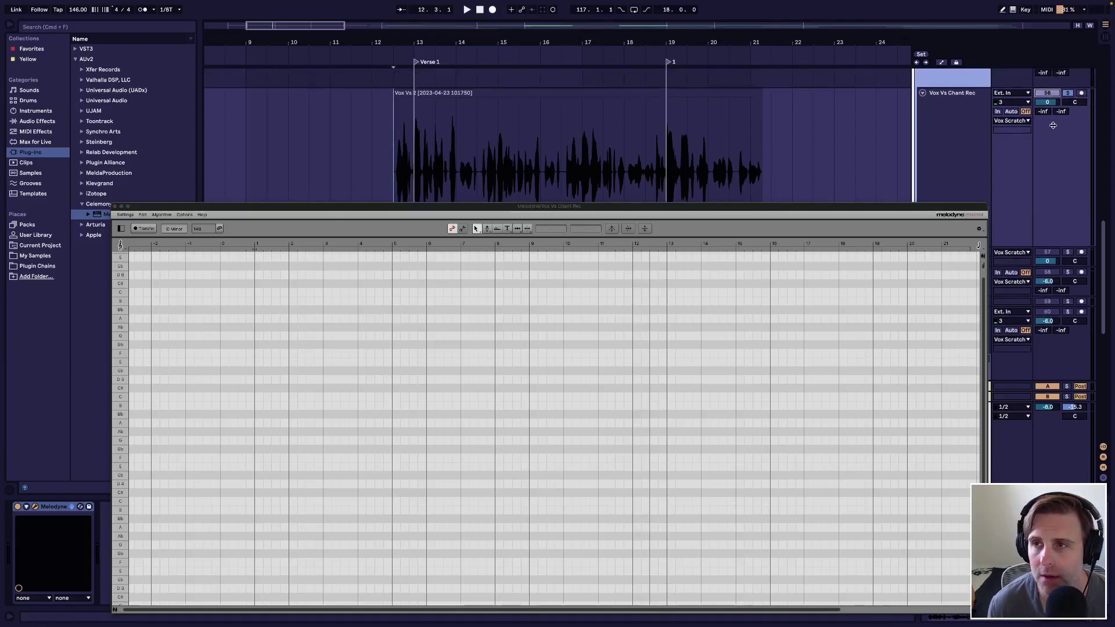
key(space)
key(space)
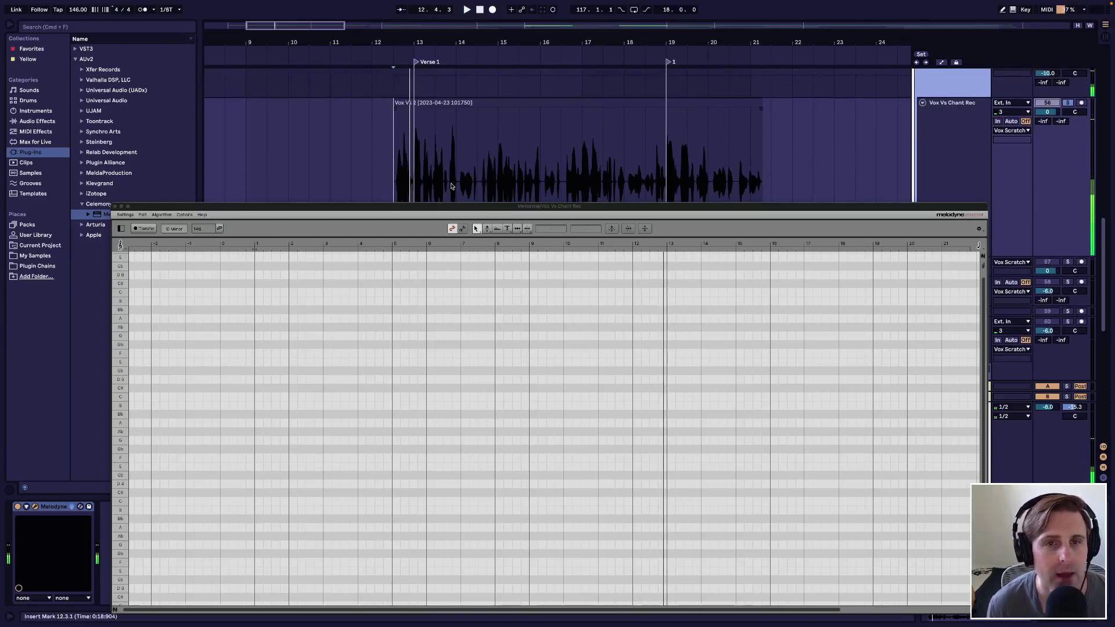
Turn off the arrangement's fixed grid and place the insert marker slightly before the start of the vocal clip
scroll(440, 160, right, 2)
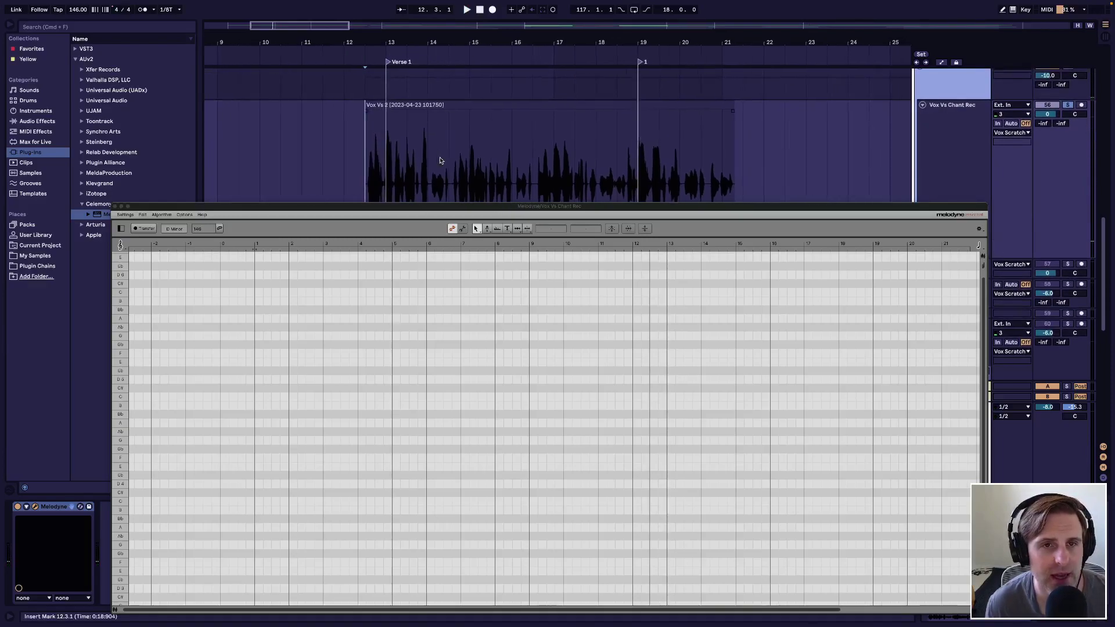
click(344, 154)
right_click(347, 155)
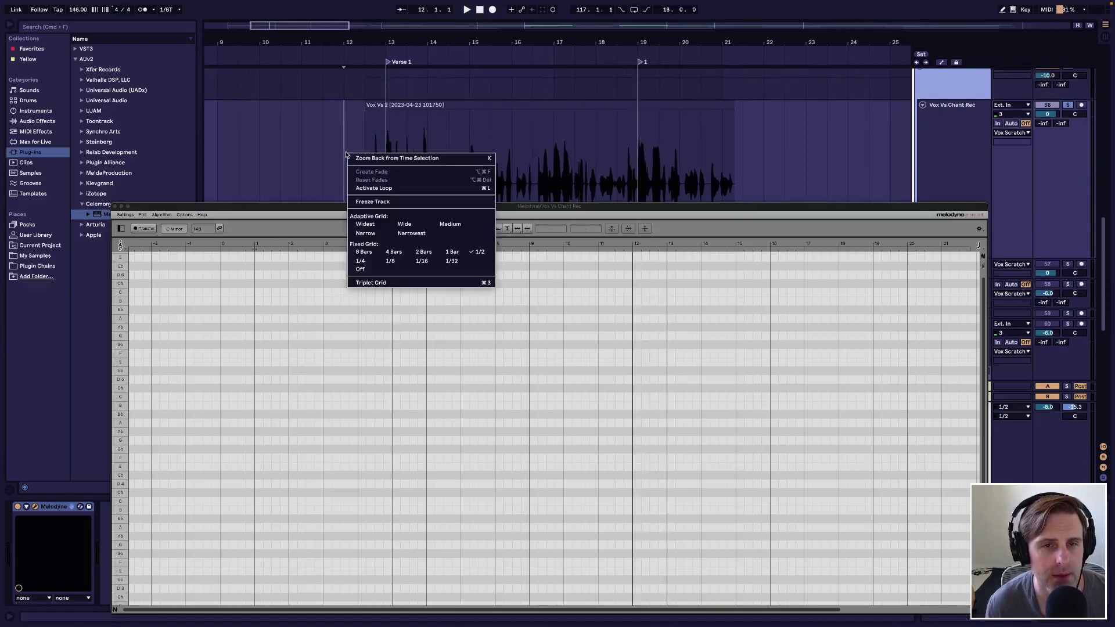
click(381, 270)
click(361, 178)
Transfer the whole vocal clip into Melodyne by enabling Transfer and playing the arrangement through the clip's end
scroll(589, 125, down, 2)
scroll(588, 125, down, 2)
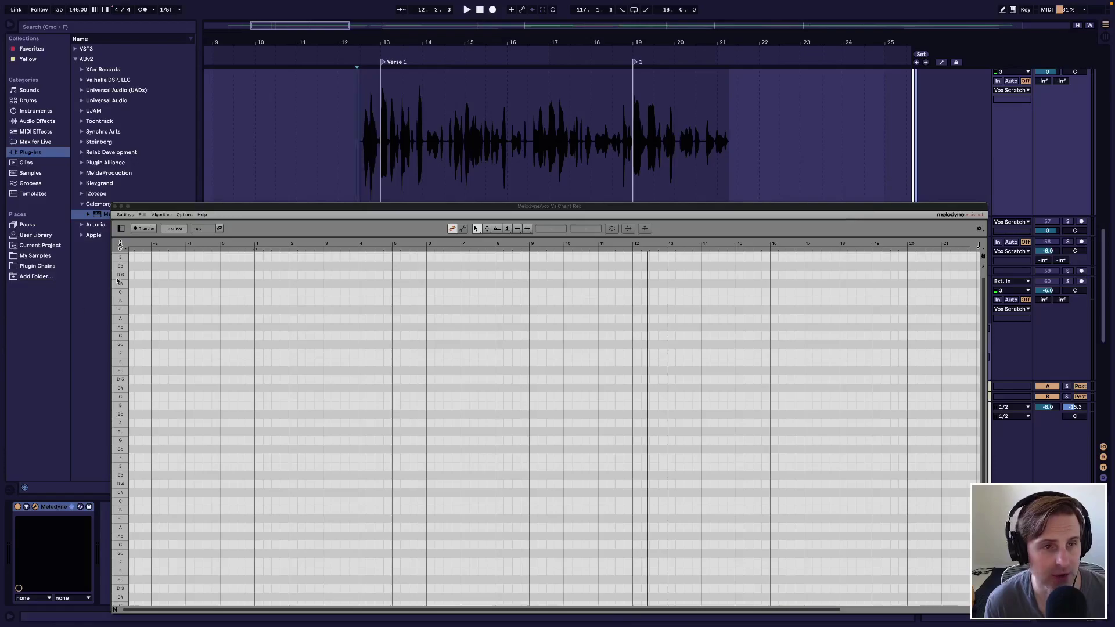
click(144, 229)
key(space)
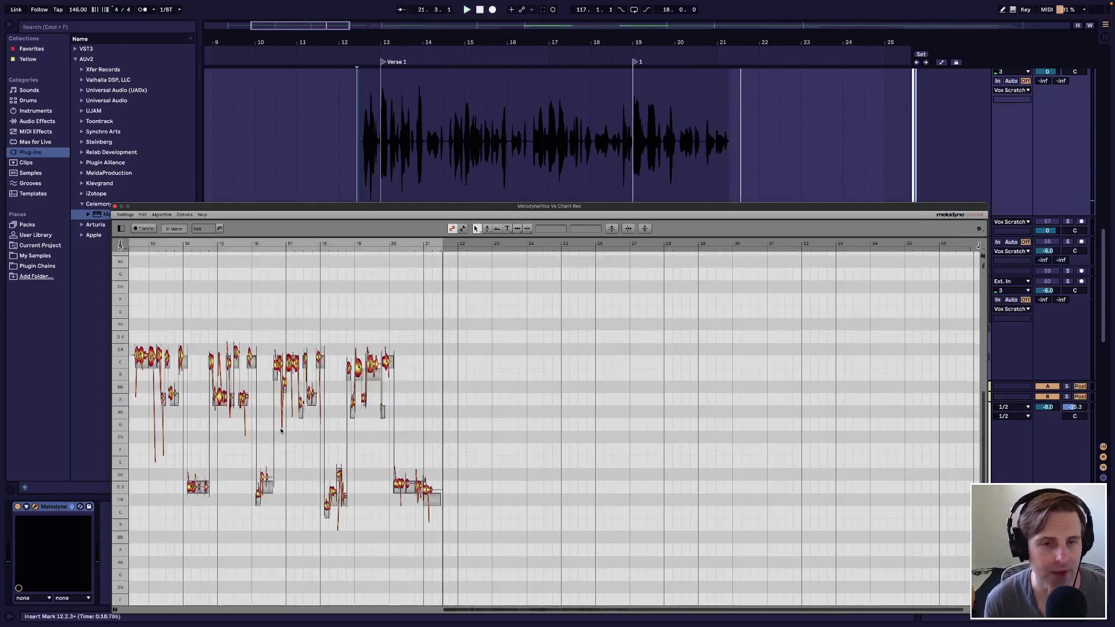
Examine the transferred vocal's note blobs and pitch curves in Melodyne, from the overview down to individual phrases
scroll(354, 449, left, 5)
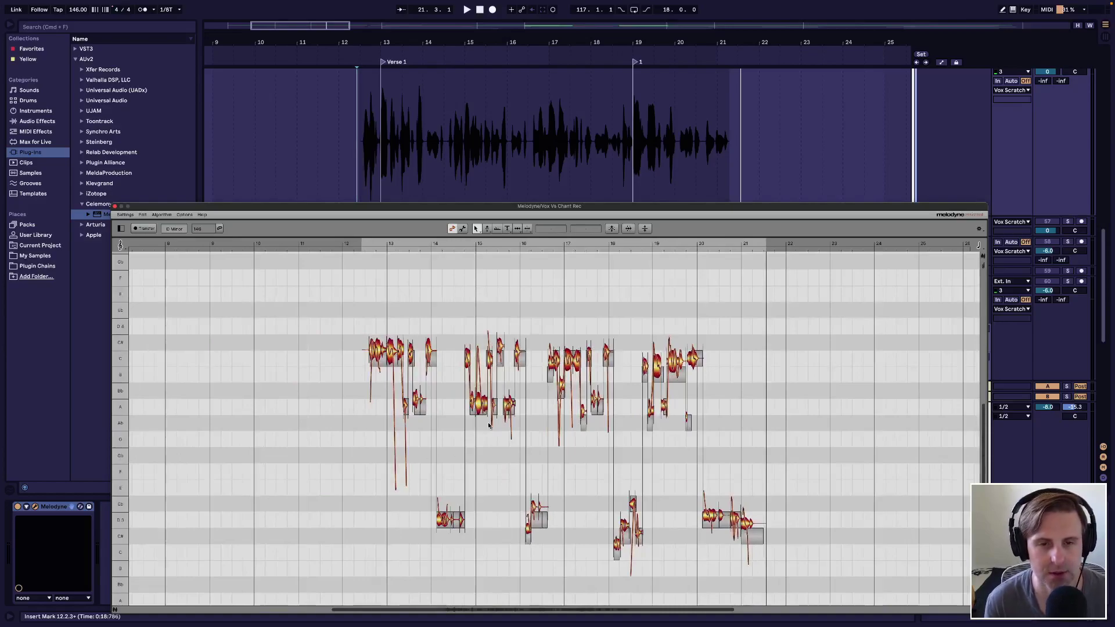
scroll(489, 425, up, 3)
scroll(489, 425, up, 3)
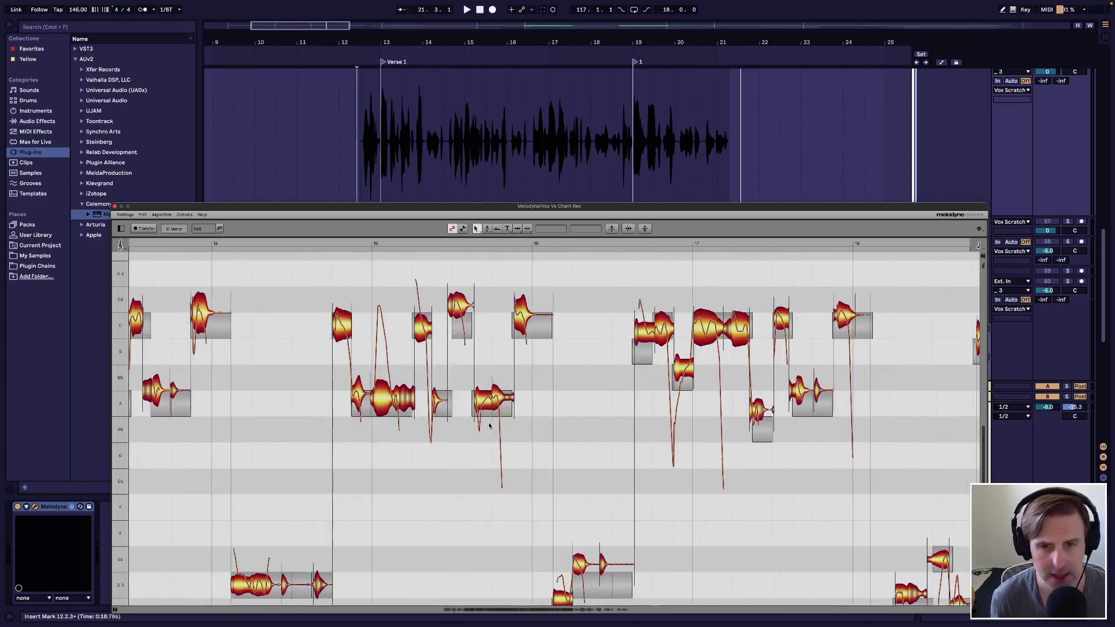
scroll(489, 426, up, 2)
scroll(489, 426, down, 6)
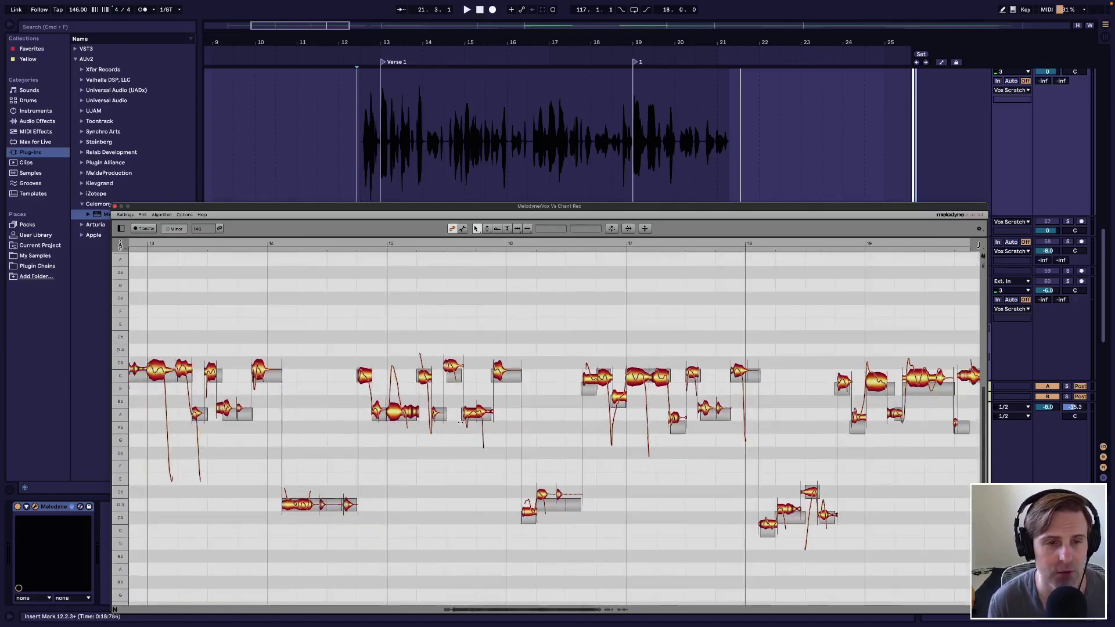
scroll(460, 426, up, 4)
scroll(460, 426, right, 2)
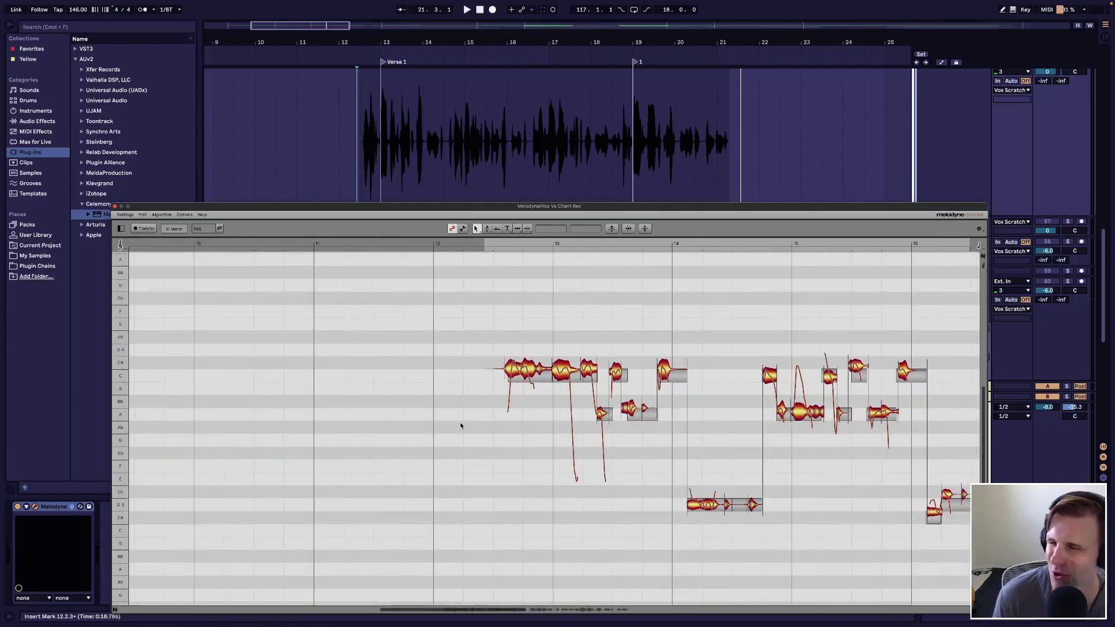
scroll(460, 426, right, 10)
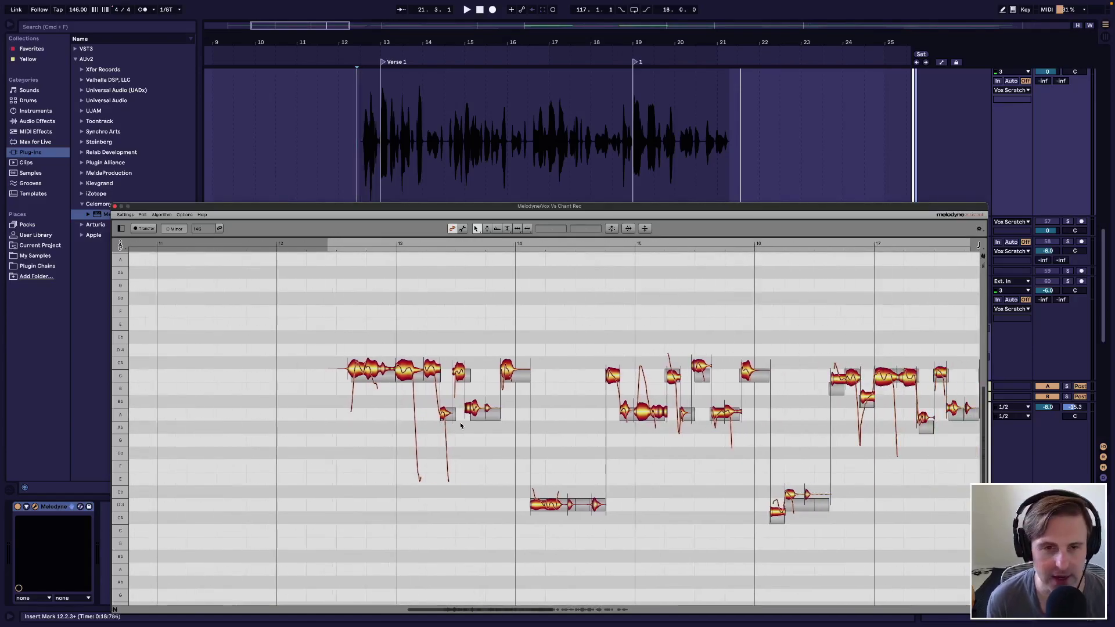
Audition the opening notes of the first vocal phrase one by one, and select its first note
click(363, 370)
click(406, 370)
click(434, 370)
click(460, 374)
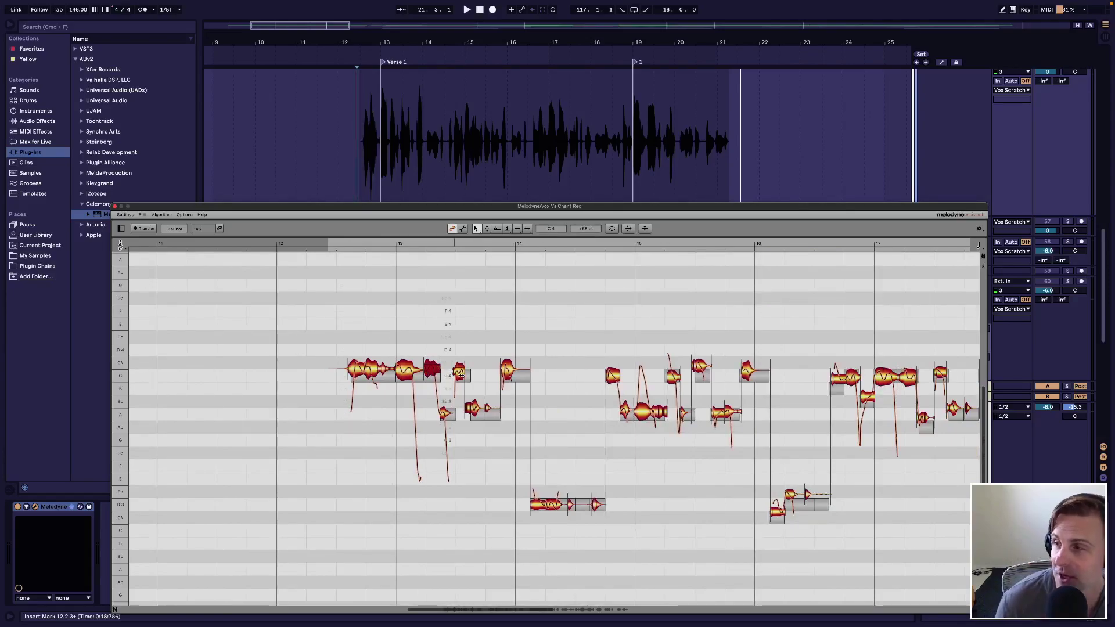
click(360, 375)
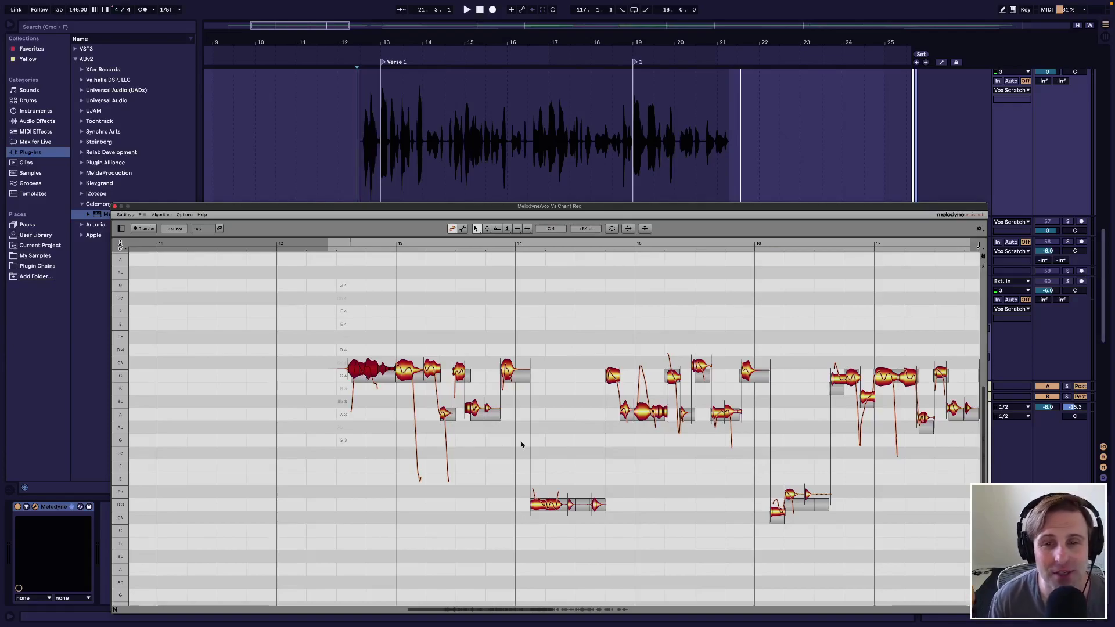
Solo and arm the Piano track for playing reference notes, and return to the Vox Vs Chant Rec track
scroll(987, 122, up, 15)
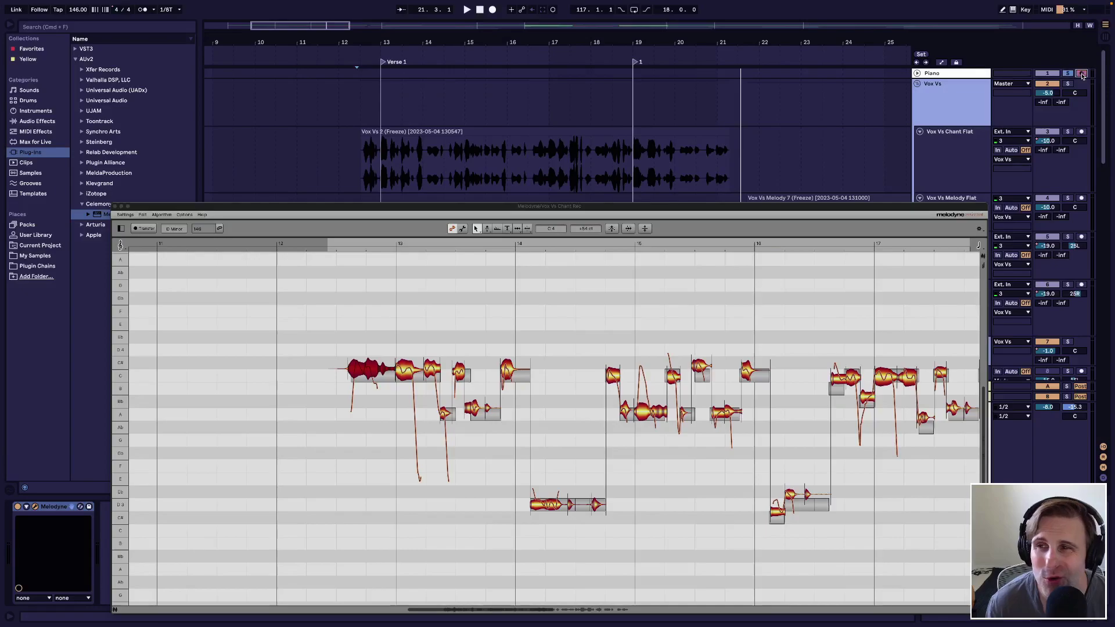
scroll(821, 143, down, 5)
scroll(821, 143, down, 15)
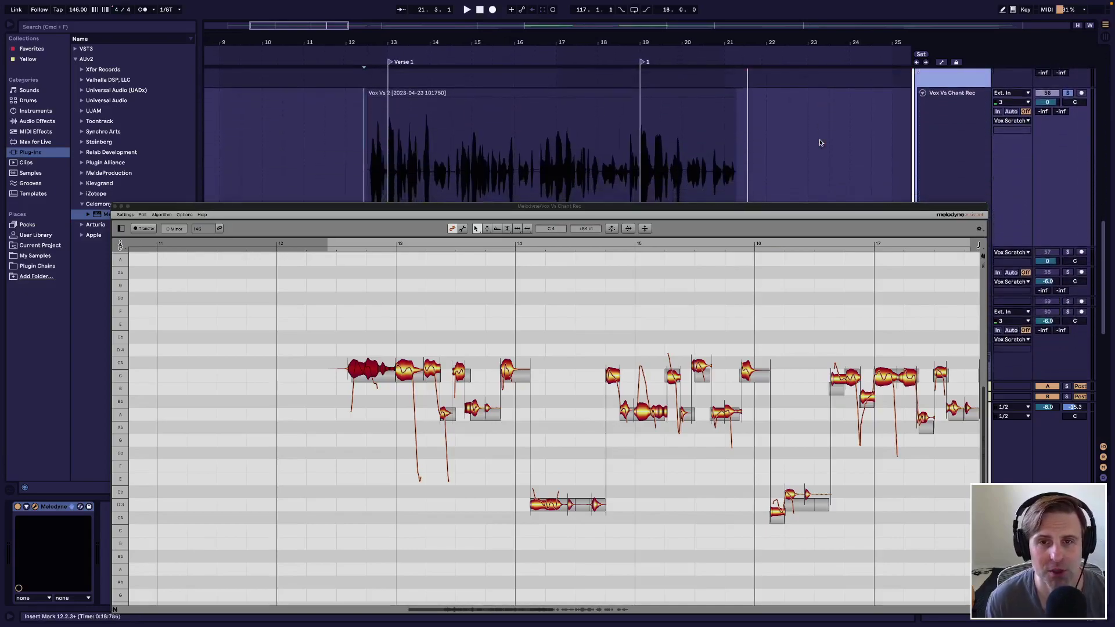
scroll(821, 143, up, 1)
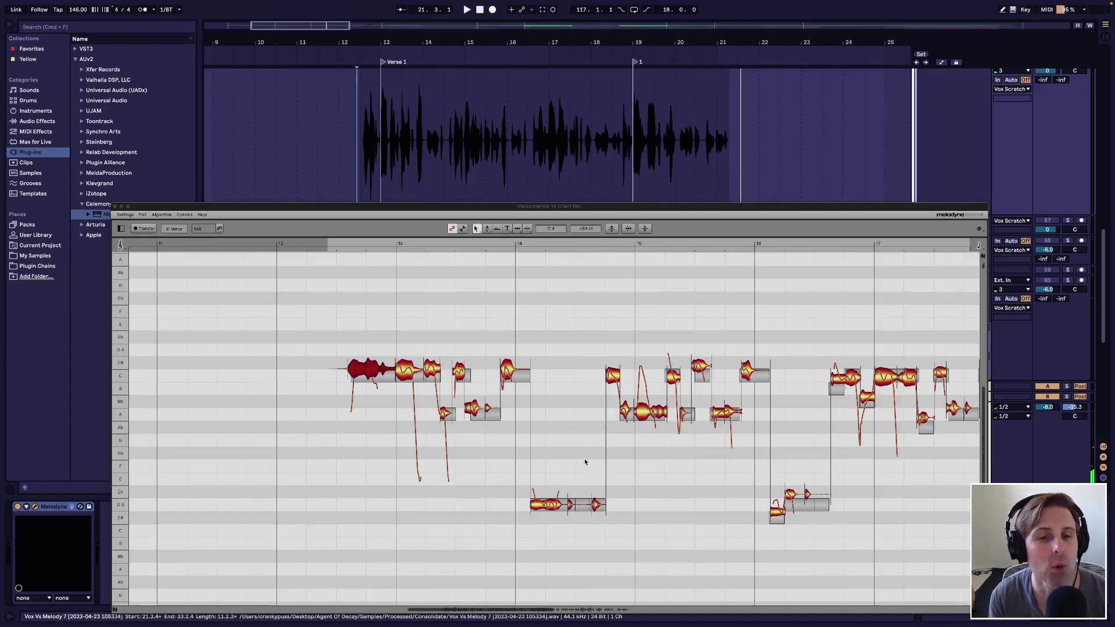
Fit the vocal's notes into Melodyne's view and open the Shortcuts page of the plug-in's preferences
scroll(418, 343, down, 3)
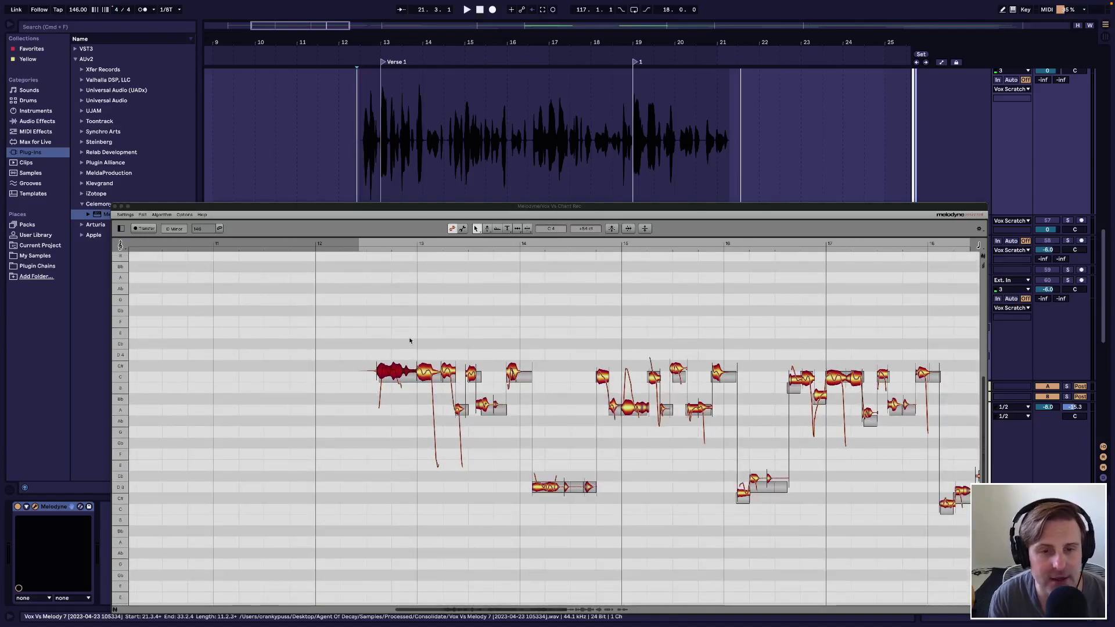
scroll(521, 328, down, 3)
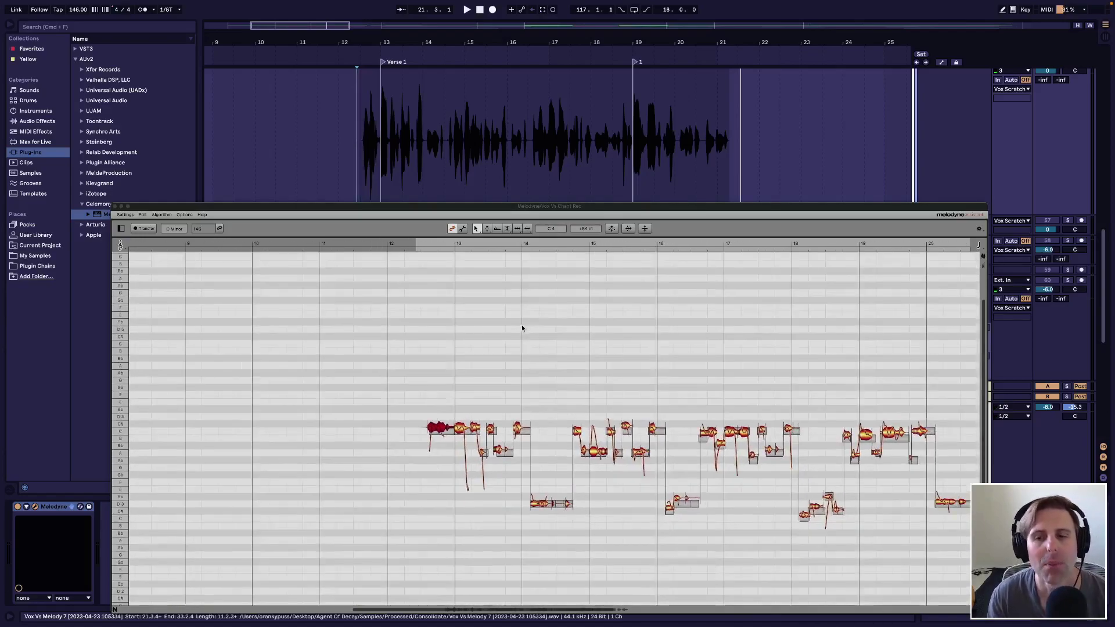
scroll(521, 328, right, 3)
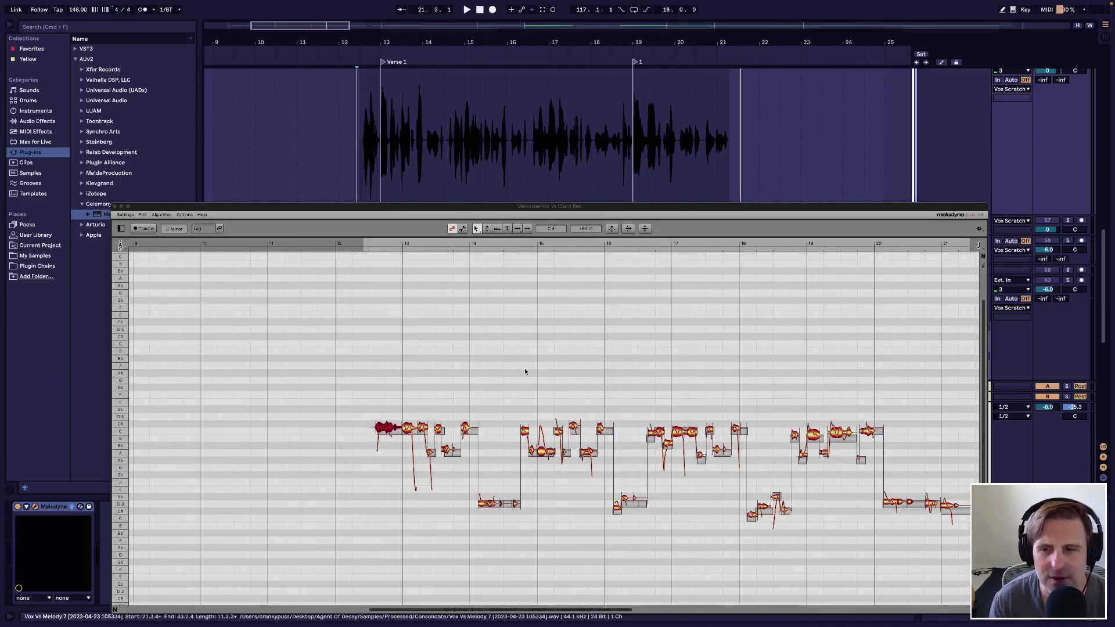
scroll(449, 390, right, 2)
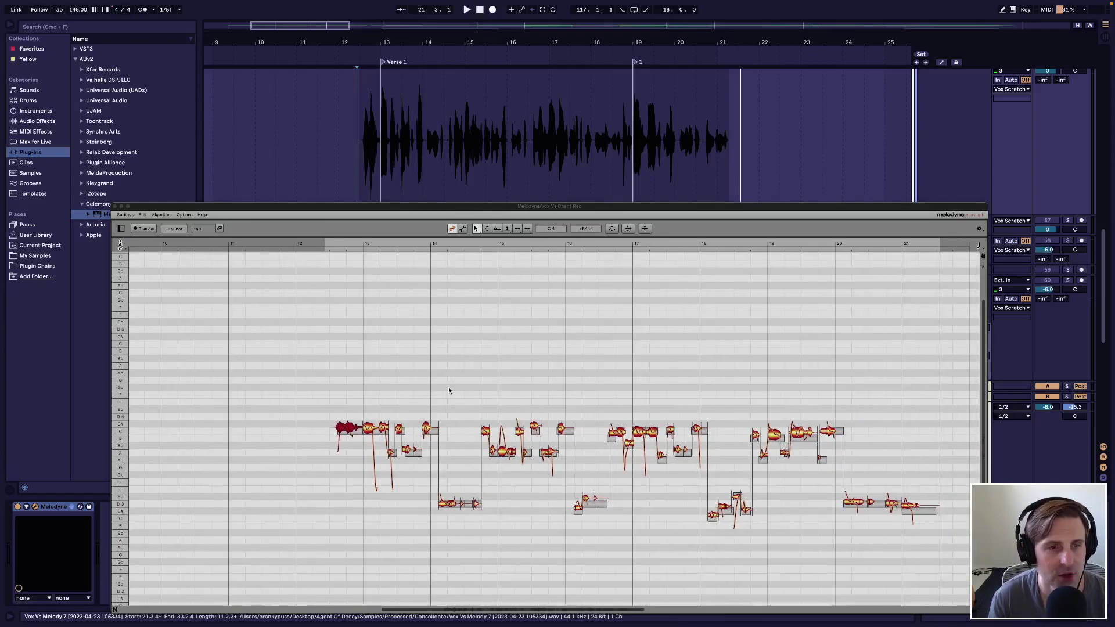
click(126, 215)
click(126, 215)
click(125, 214)
click(125, 215)
click(129, 221)
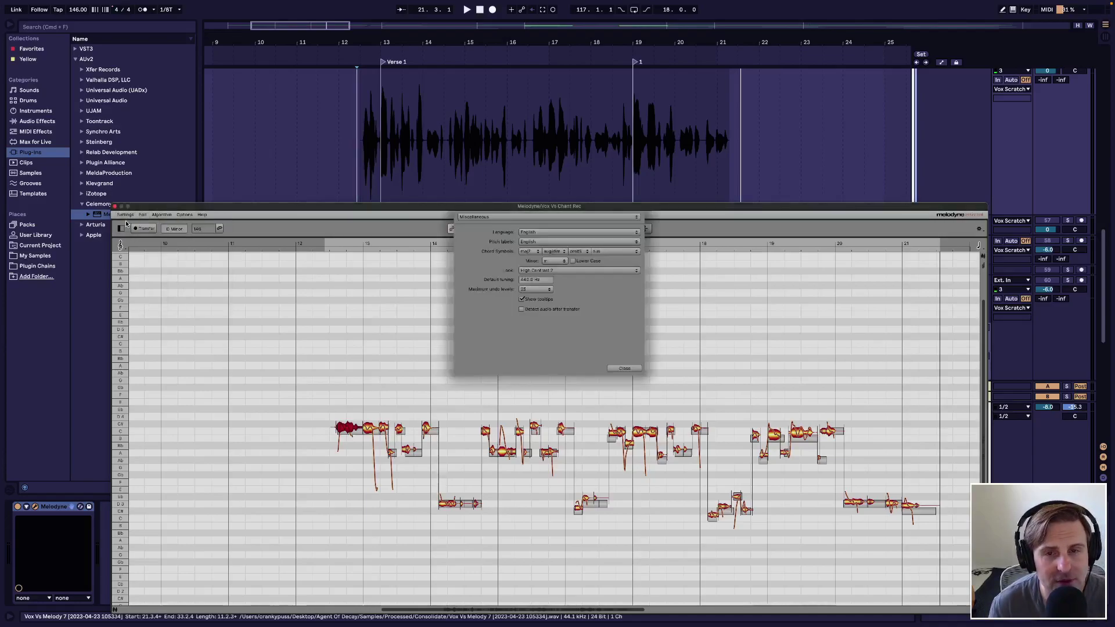
click(509, 218)
click(502, 228)
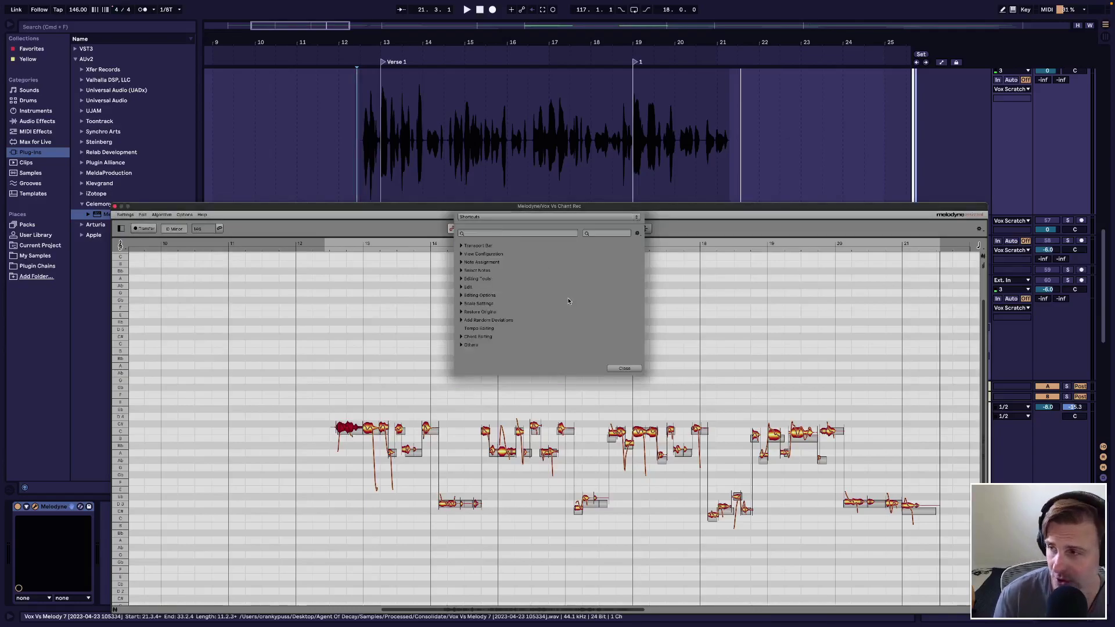
Review the shortcuts assigned to the Main, Switch Pitch Tools, Pitch, Pitch Modulation and Pitch Drift editing tools, and close the preferences
click(462, 280)
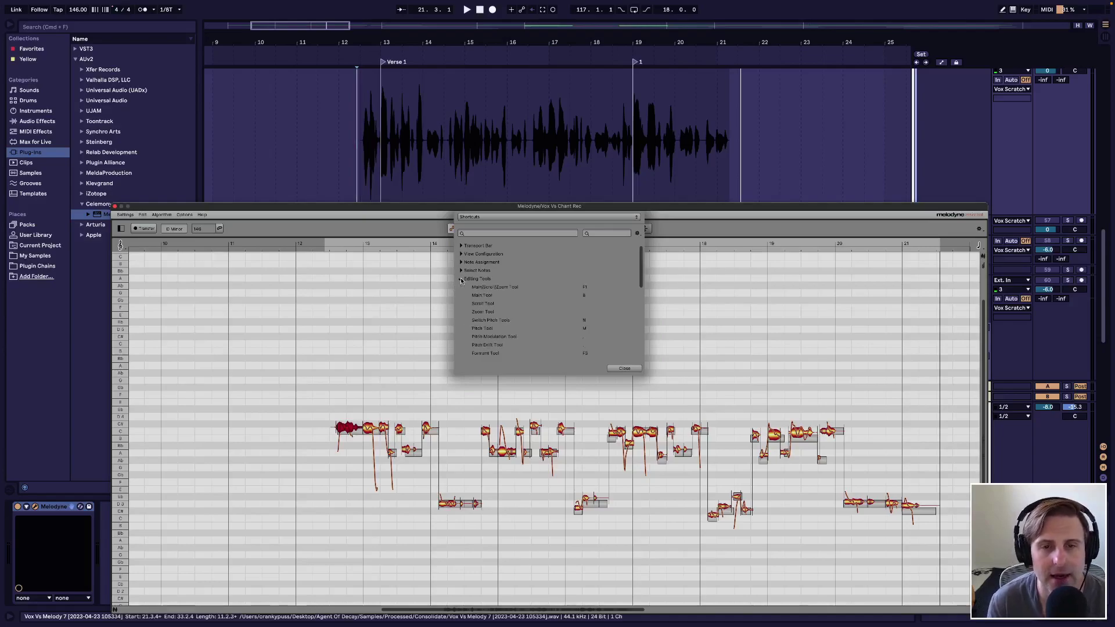
click(584, 297)
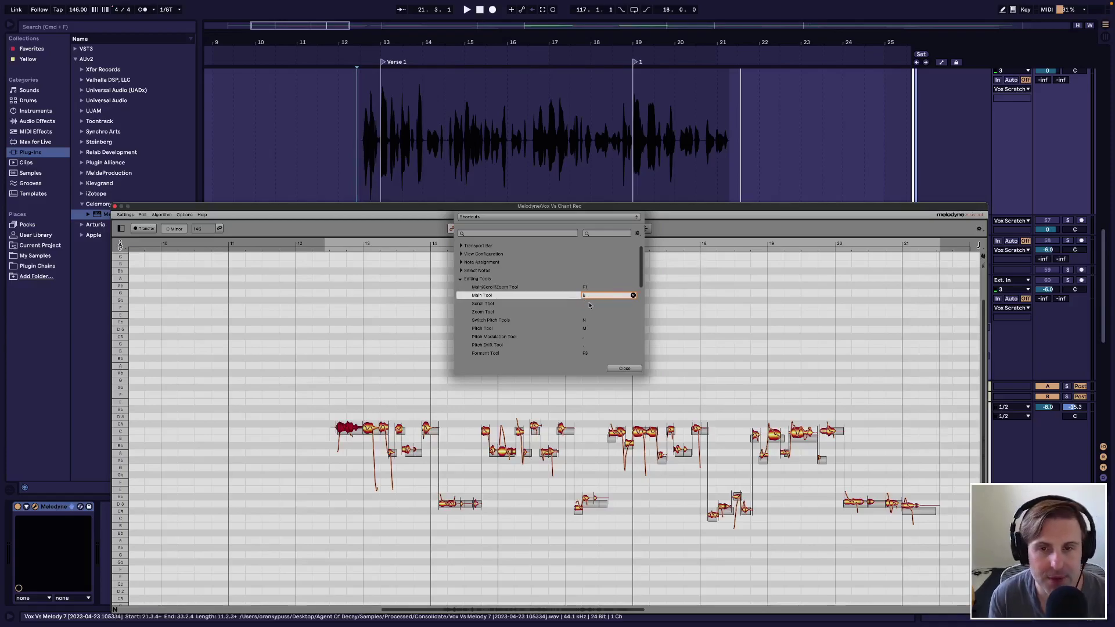
click(585, 320)
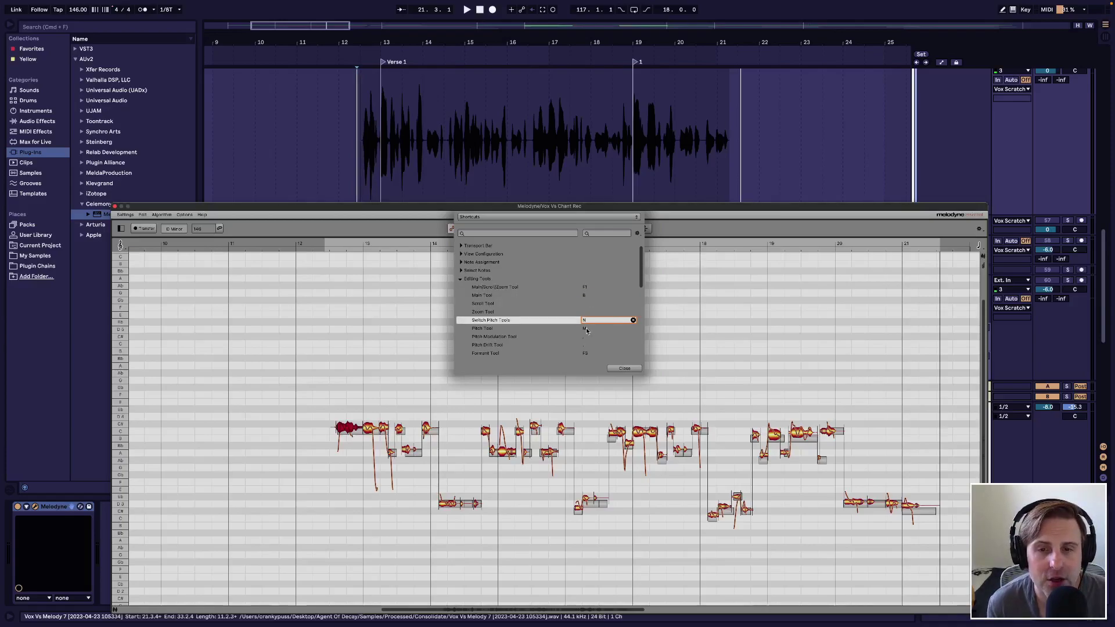
click(584, 330)
click(584, 338)
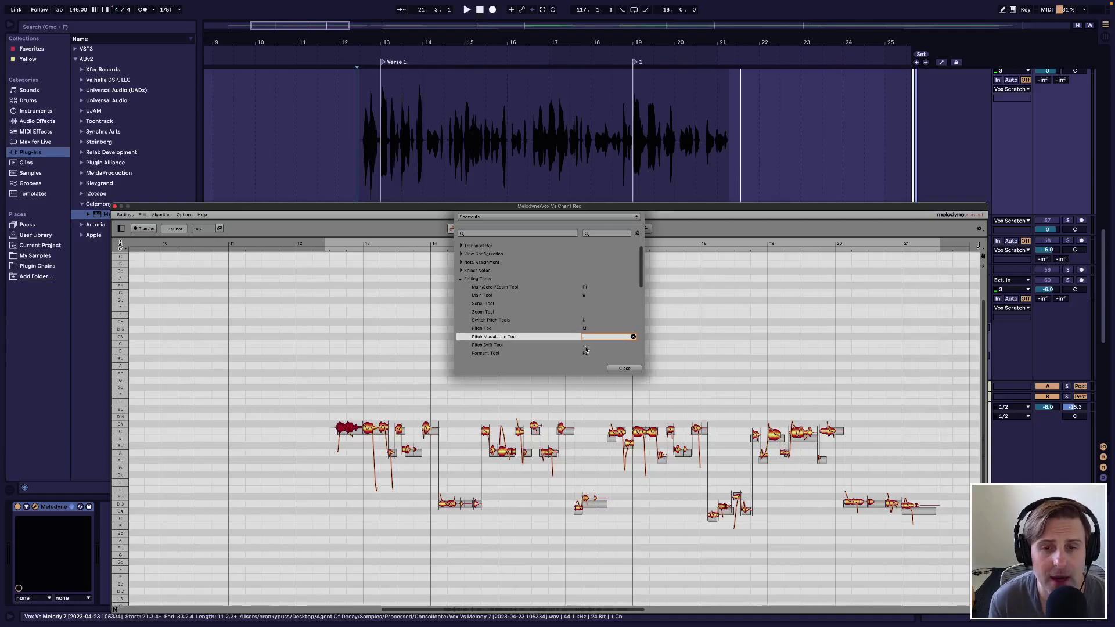
click(586, 347)
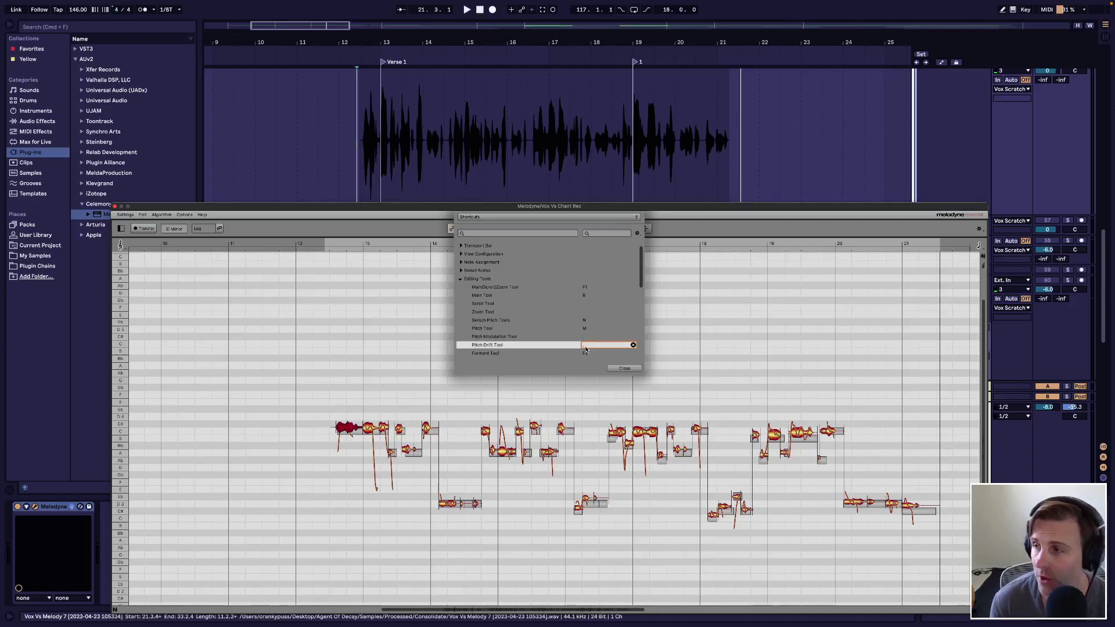
click(624, 369)
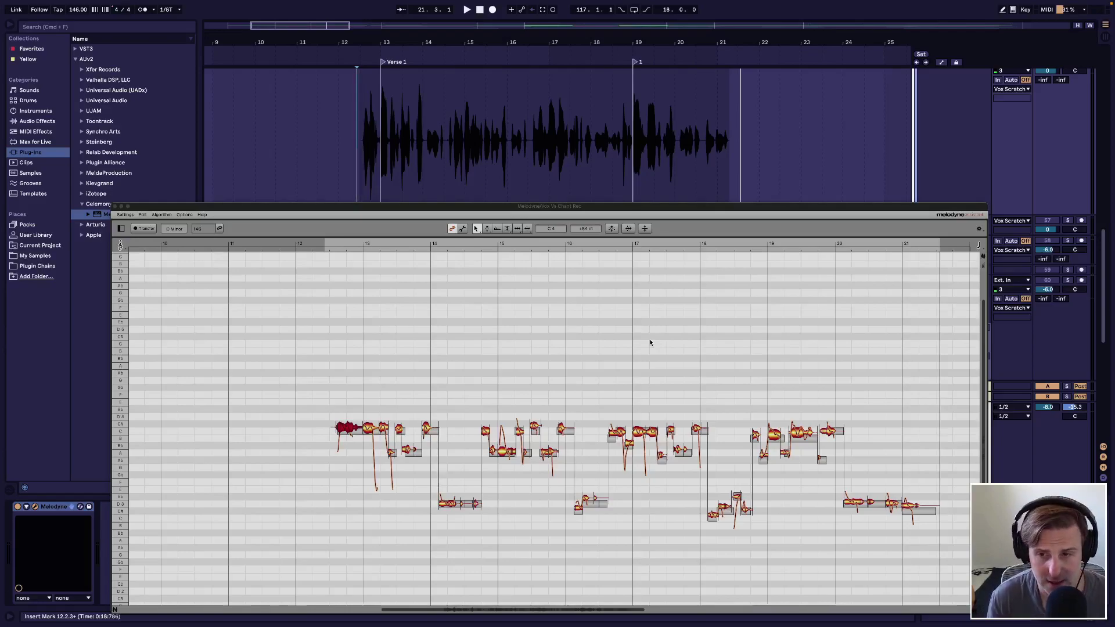
Correct the pitch of all the vocal's notes with Pitch Center at 50% and Pitch Drift at 51%
click(384, 403)
scroll(428, 404, right, 3)
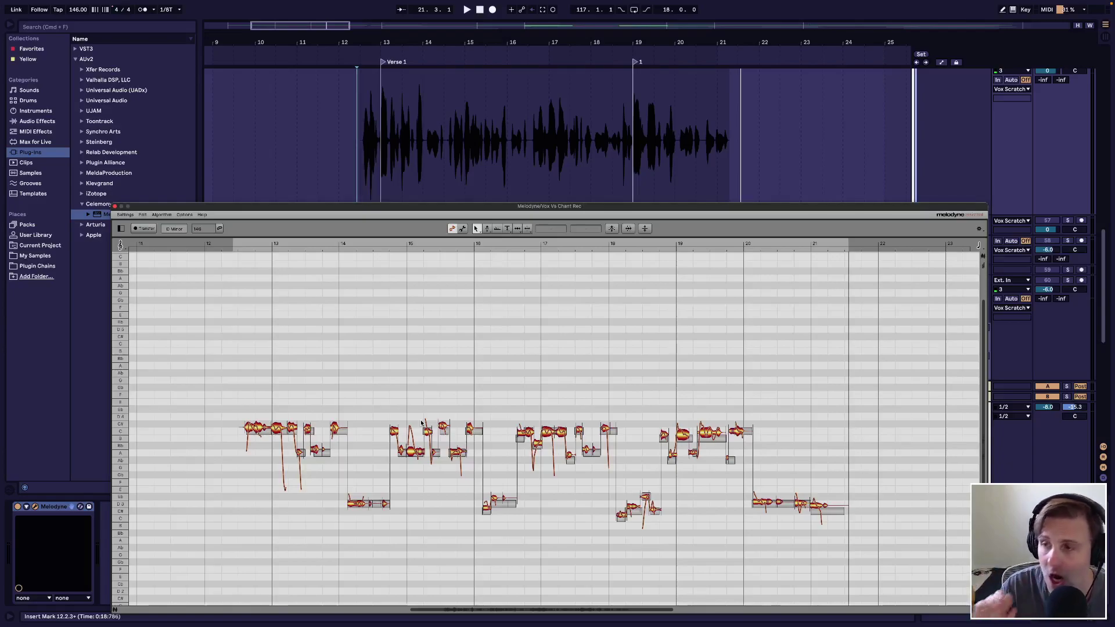
key(space)
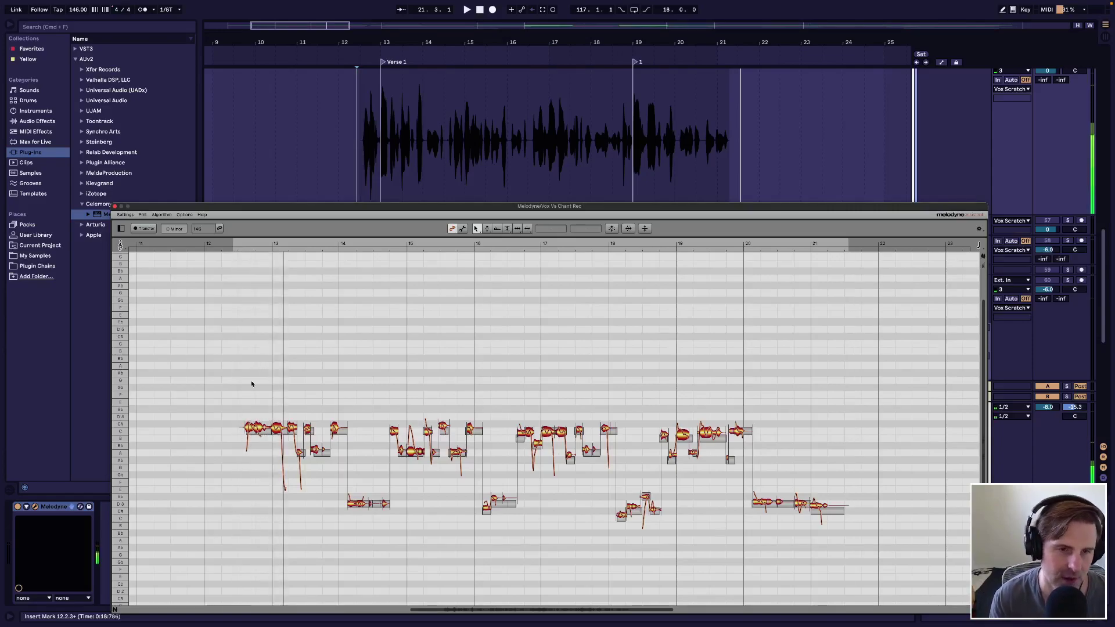
drag(228, 371, 877, 588)
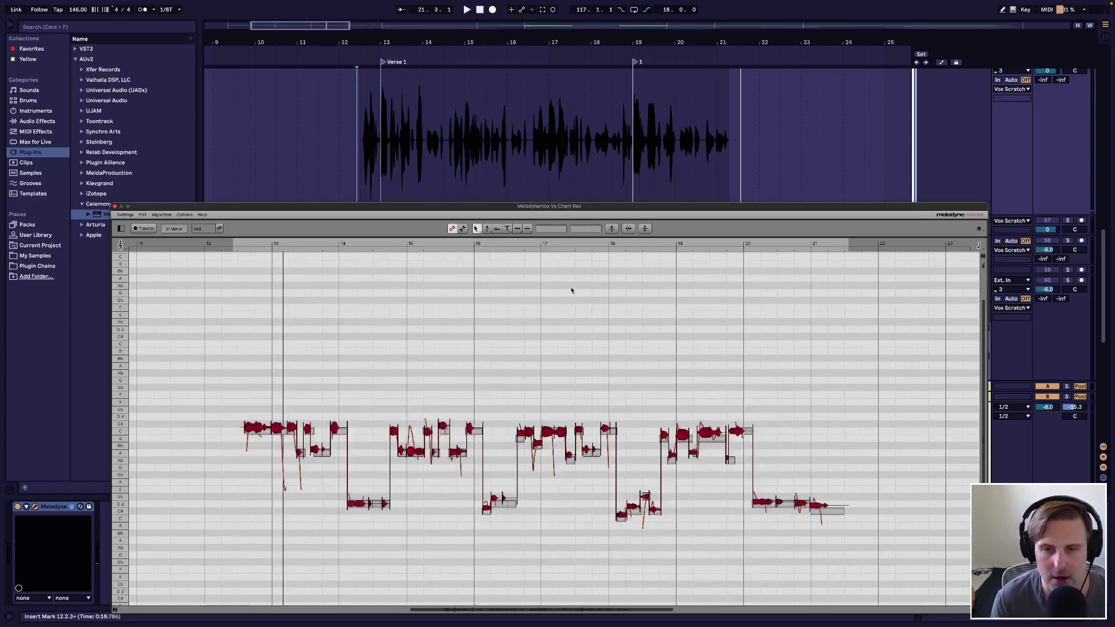
click(611, 229)
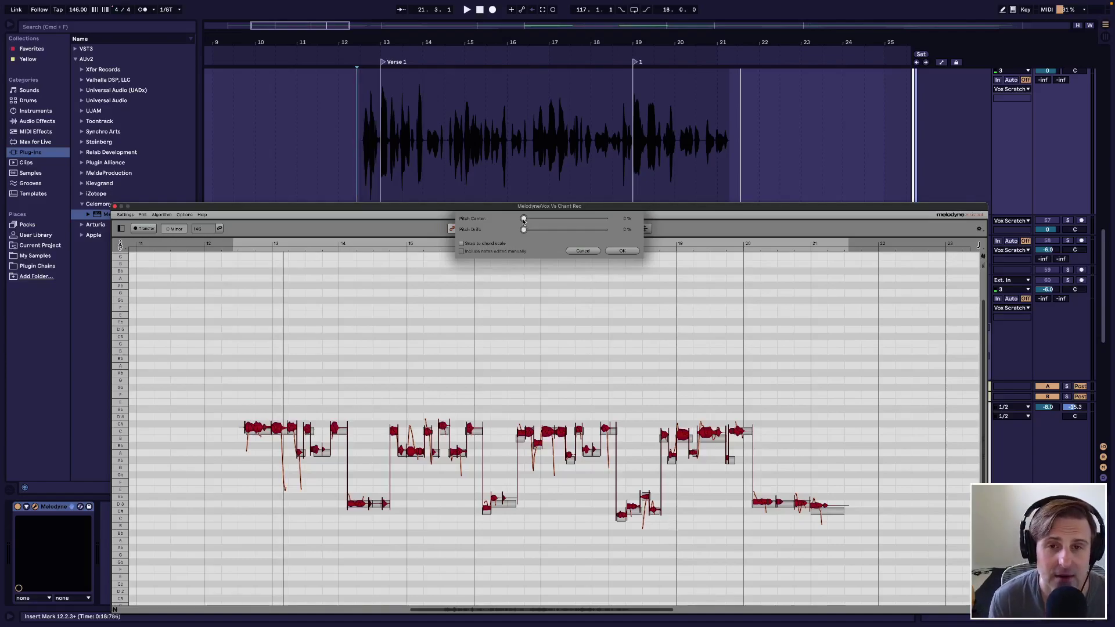
drag(524, 222, 562, 218)
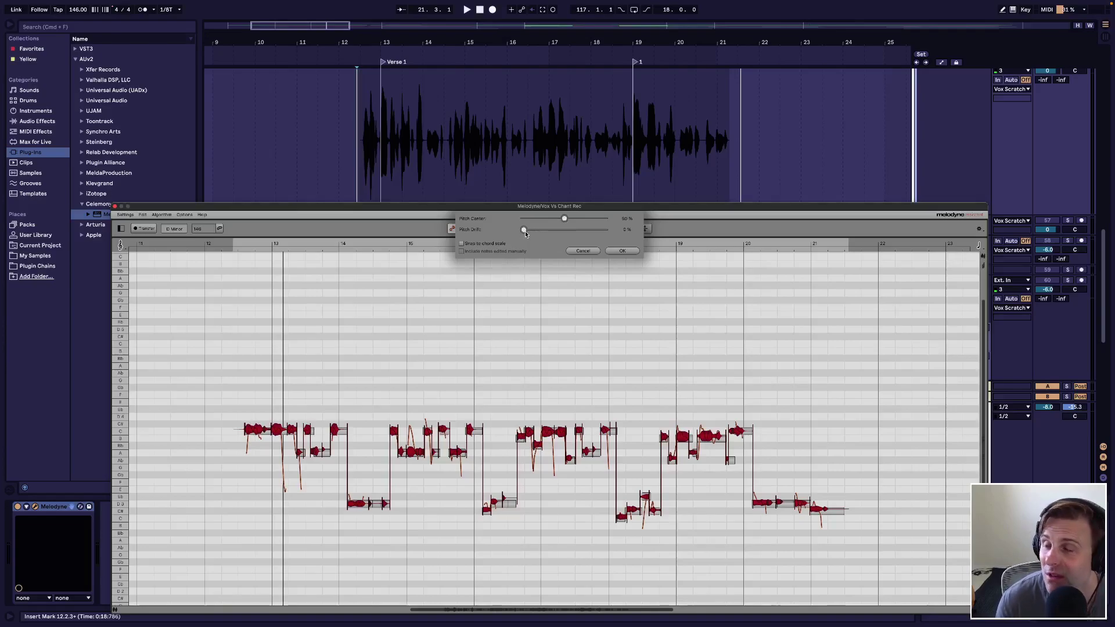
drag(525, 230, 564, 231)
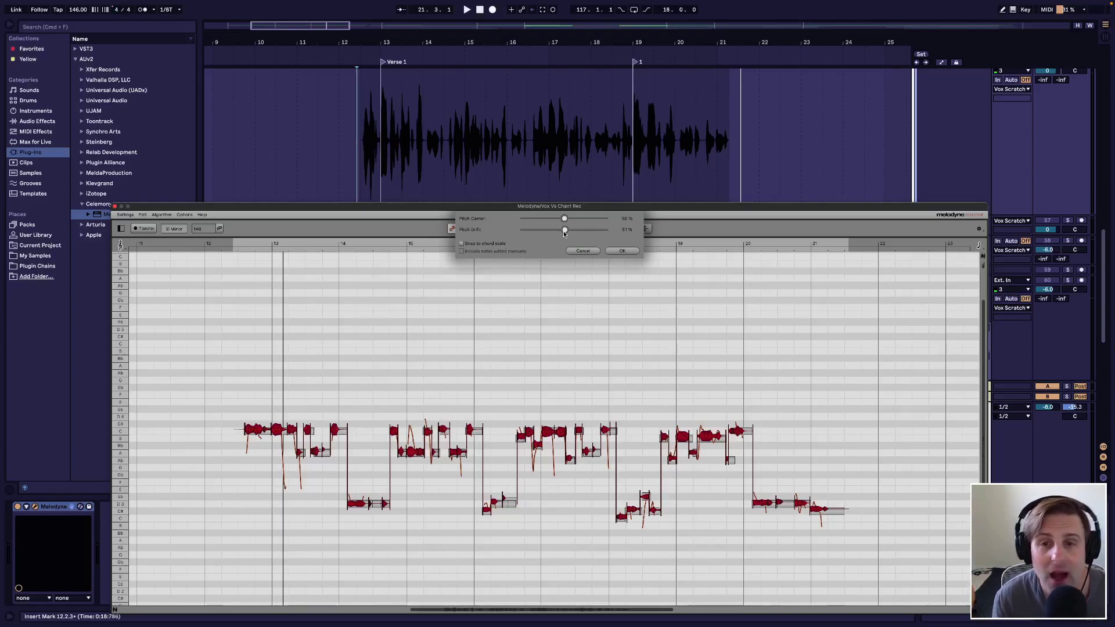
click(620, 252)
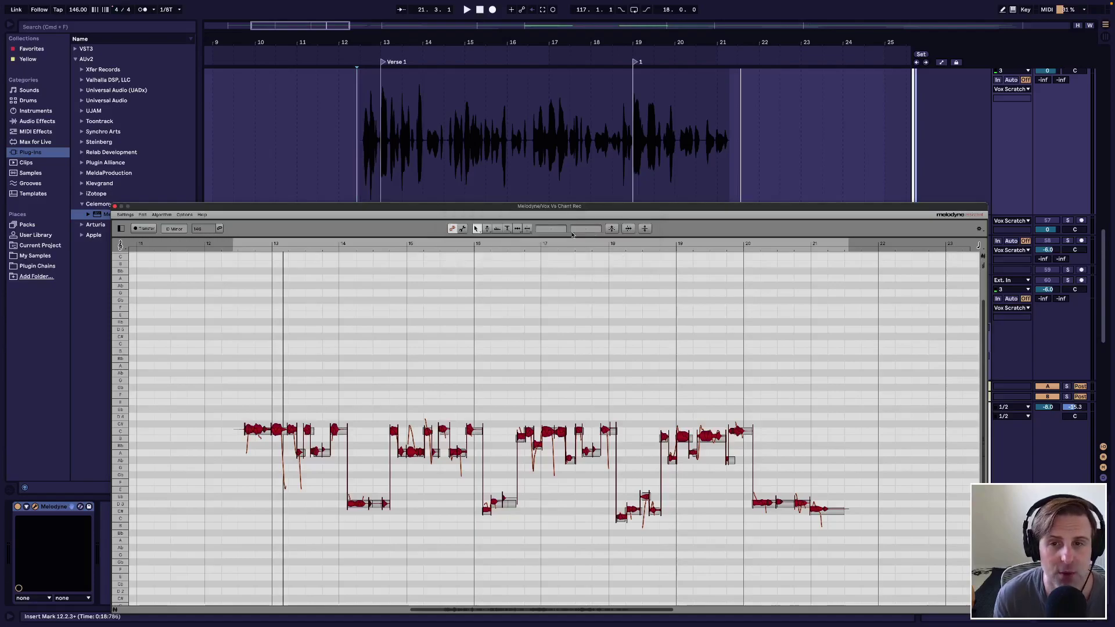
Deselect the notes and play back the pitch-corrected opening phrase of the vocal, examining its notes and pitch curves
scroll(219, 435, up, 5)
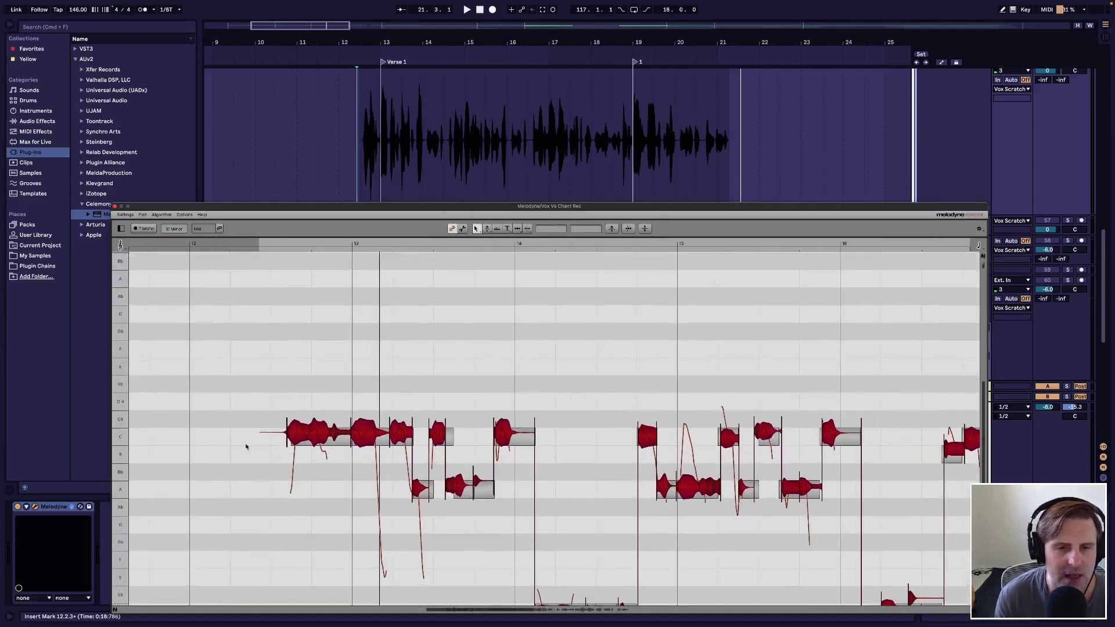
click(256, 406)
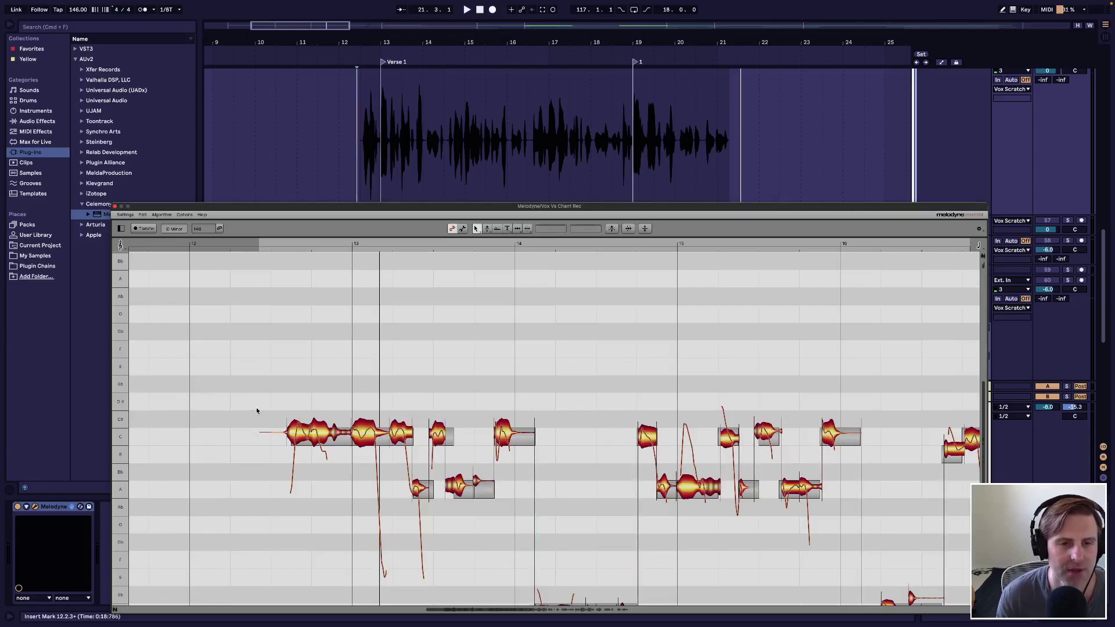
scroll(262, 437, down, 2)
scroll(262, 437, down, 5)
scroll(289, 326, left, 2)
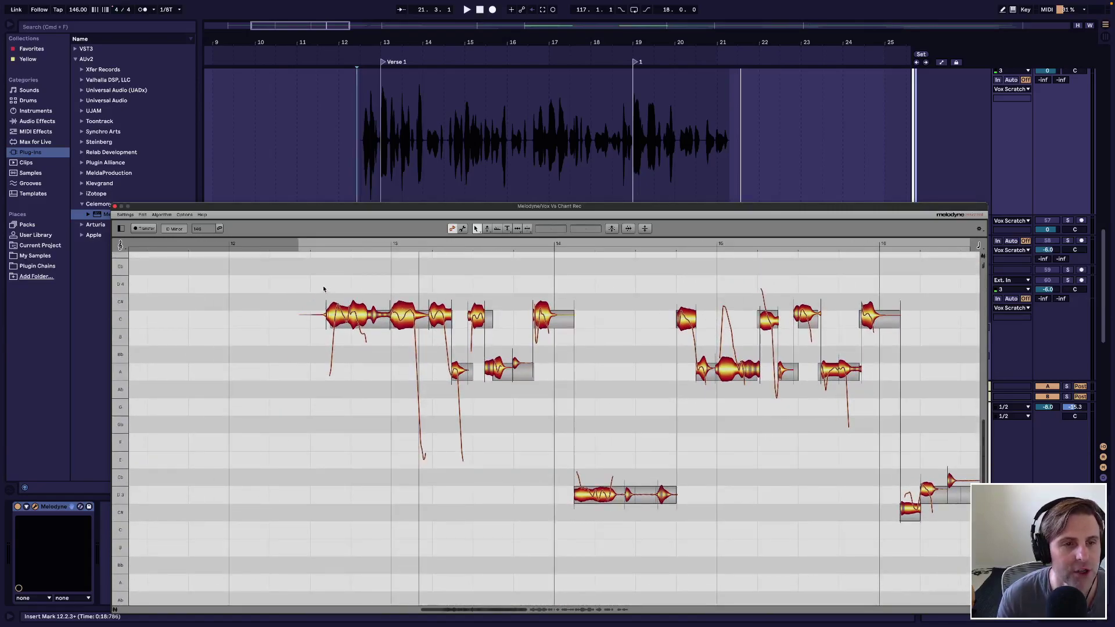
key(space)
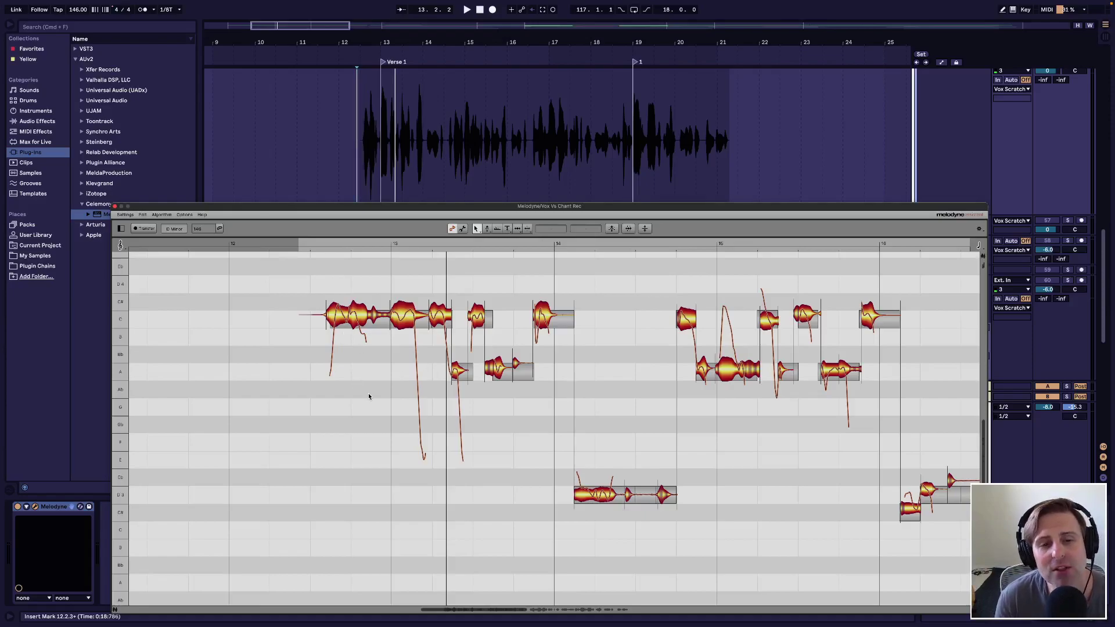
scroll(419, 447, down, 5)
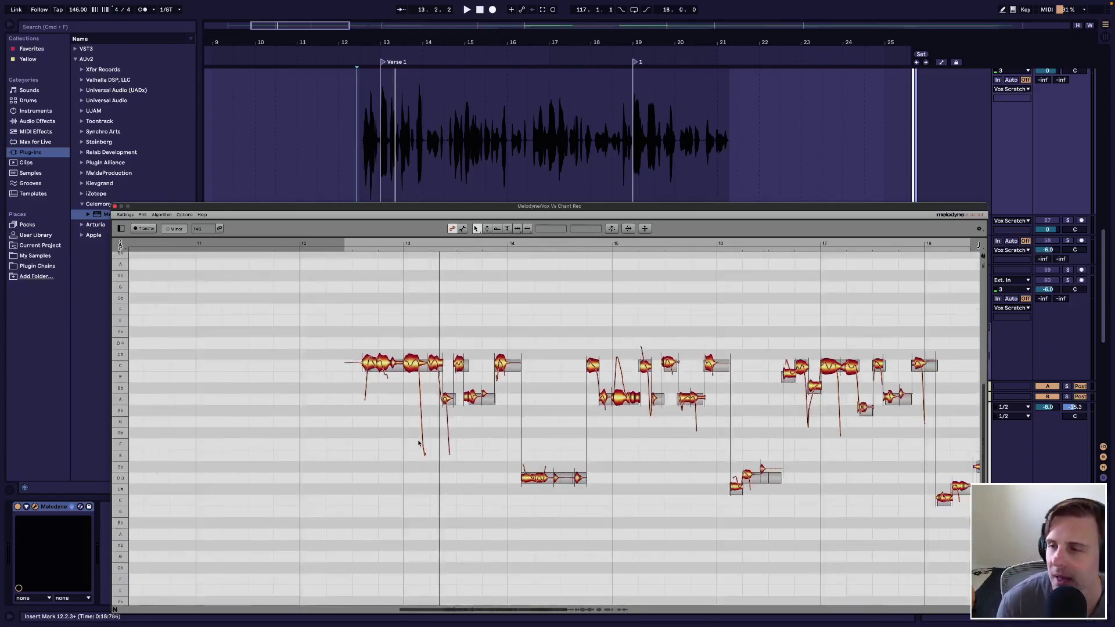
scroll(360, 393, up, 3)
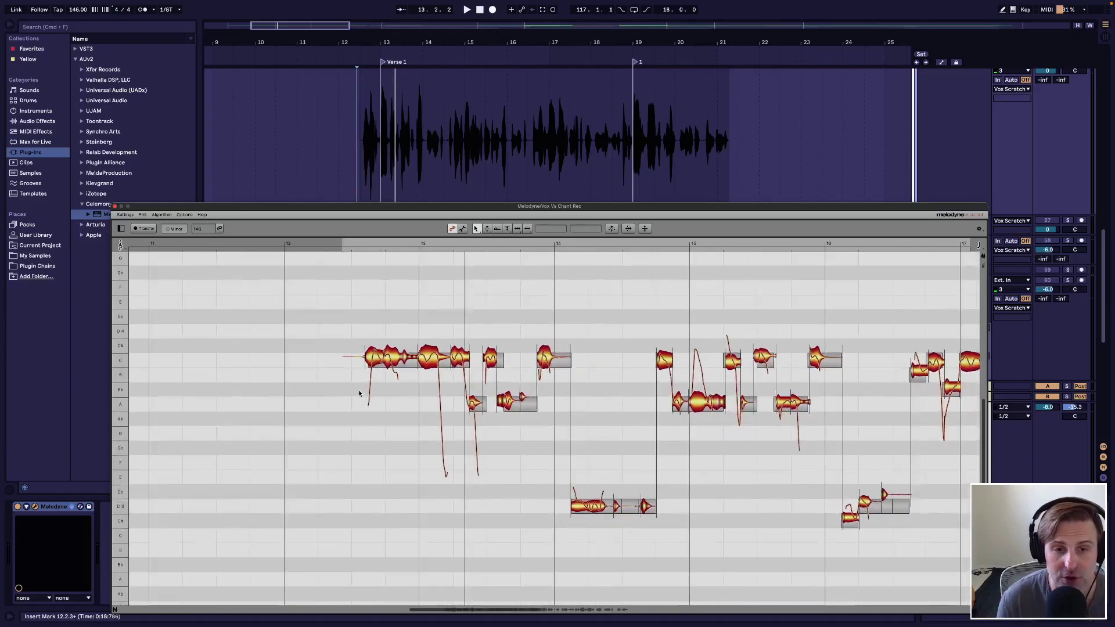
key(space)
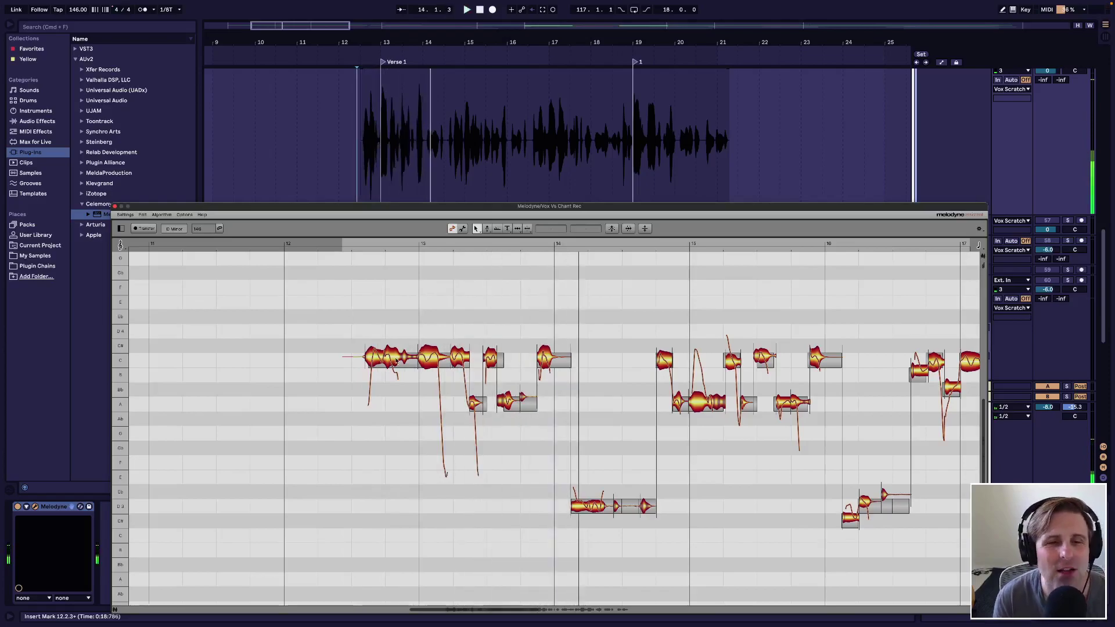
Audition the first note of the opening phrase and reduce its pitch modulation
click(390, 359)
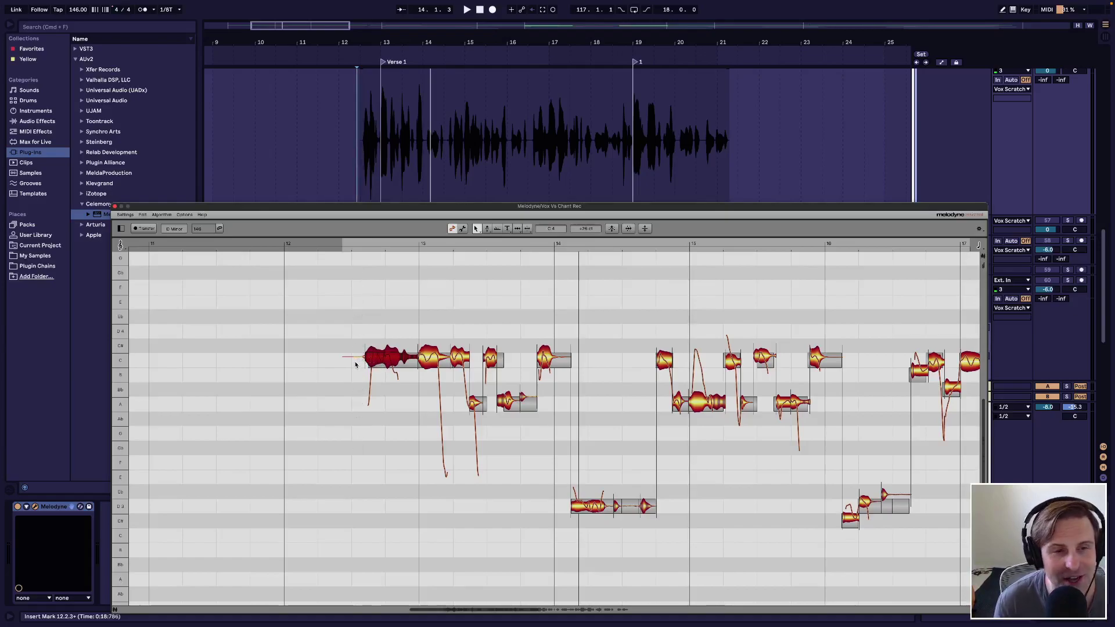
click(383, 363)
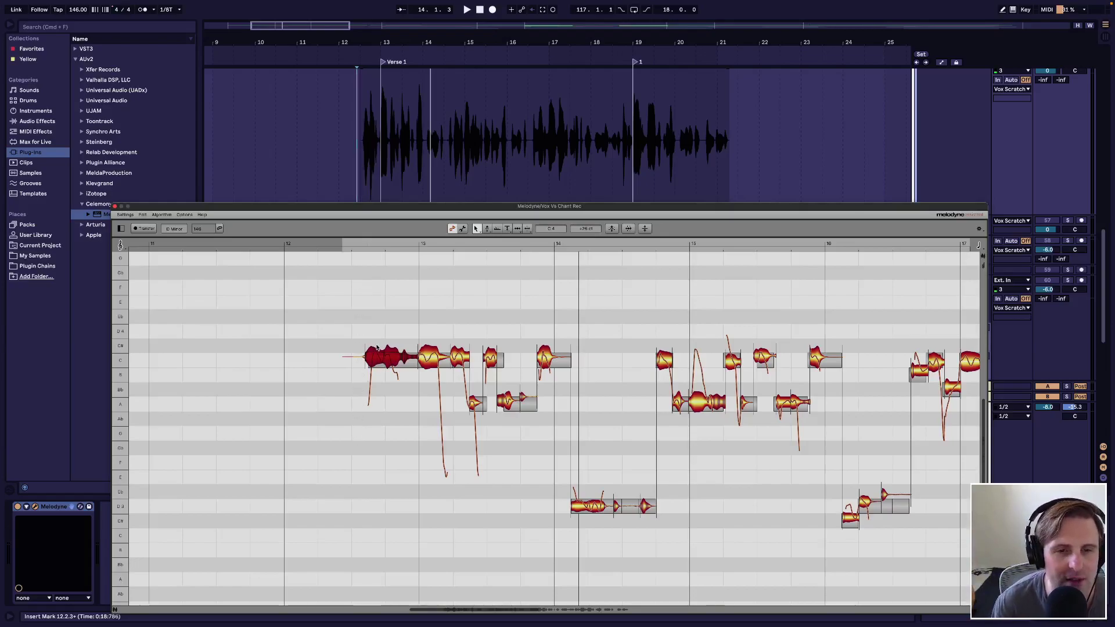
click(382, 361)
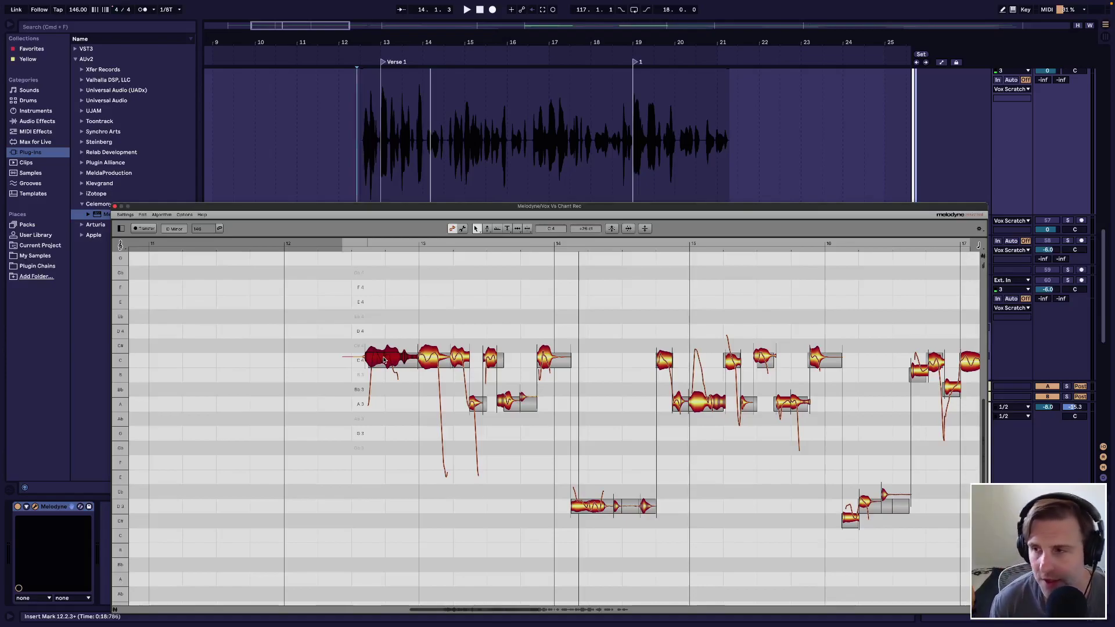
key(F2)
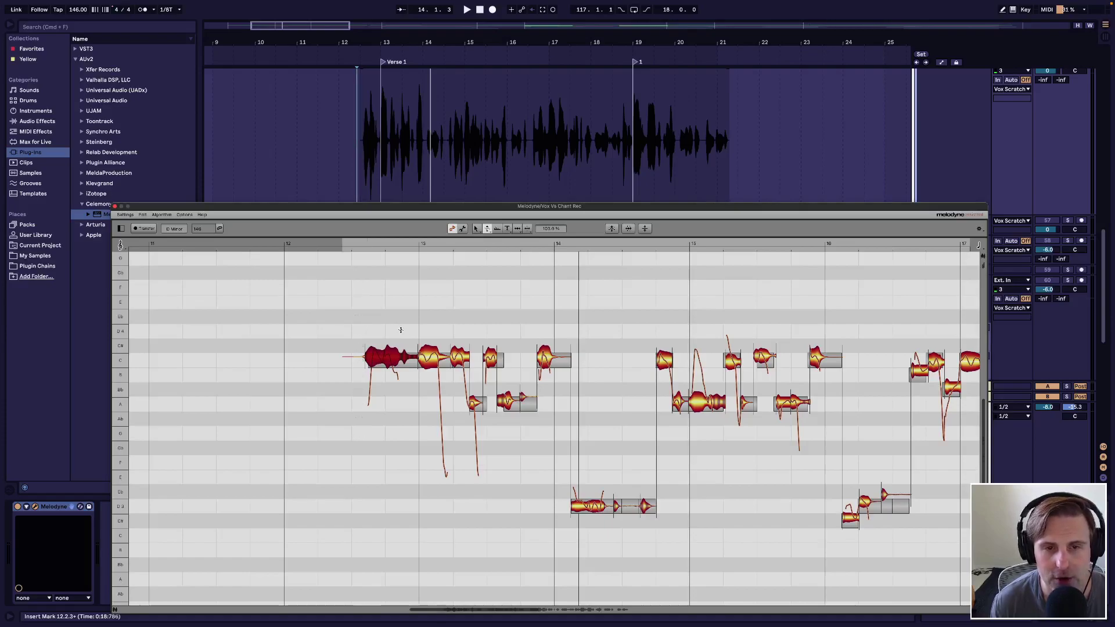
click(391, 358)
drag(390, 358, 391, 392)
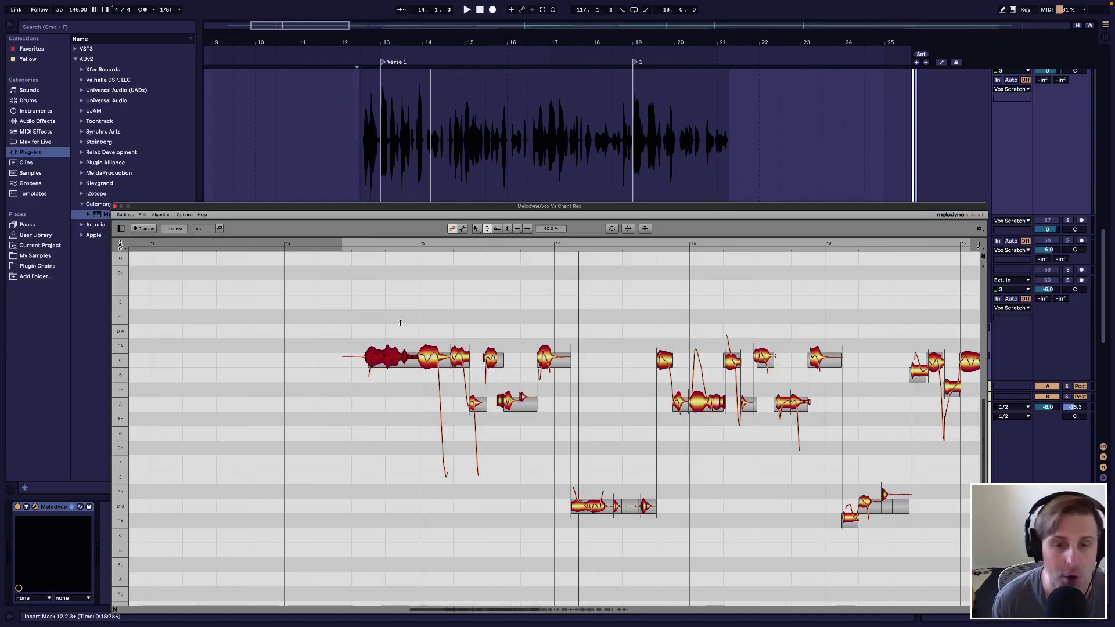
Return to the Main Tool and fine-tune the pitch of the opening phrase's first note closer to the centre of C4
click(476, 229)
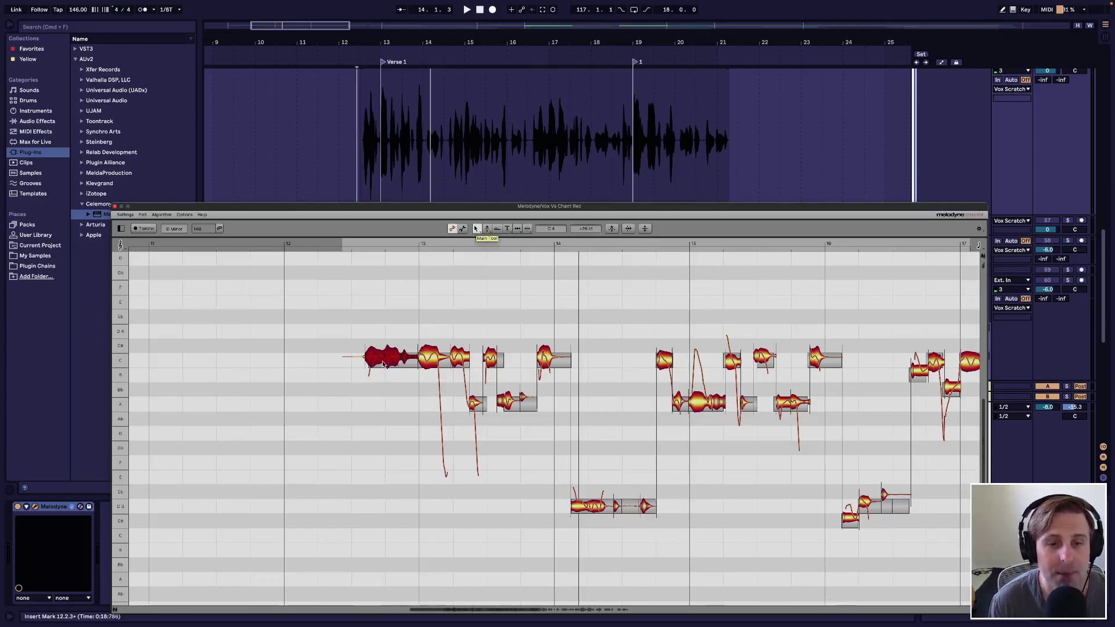
mouse_move(386, 365)
mouse_down()
mouse_move(391, 351)
mouse_move(416, 378)
mouse_move(379, 360)
mouse_up()
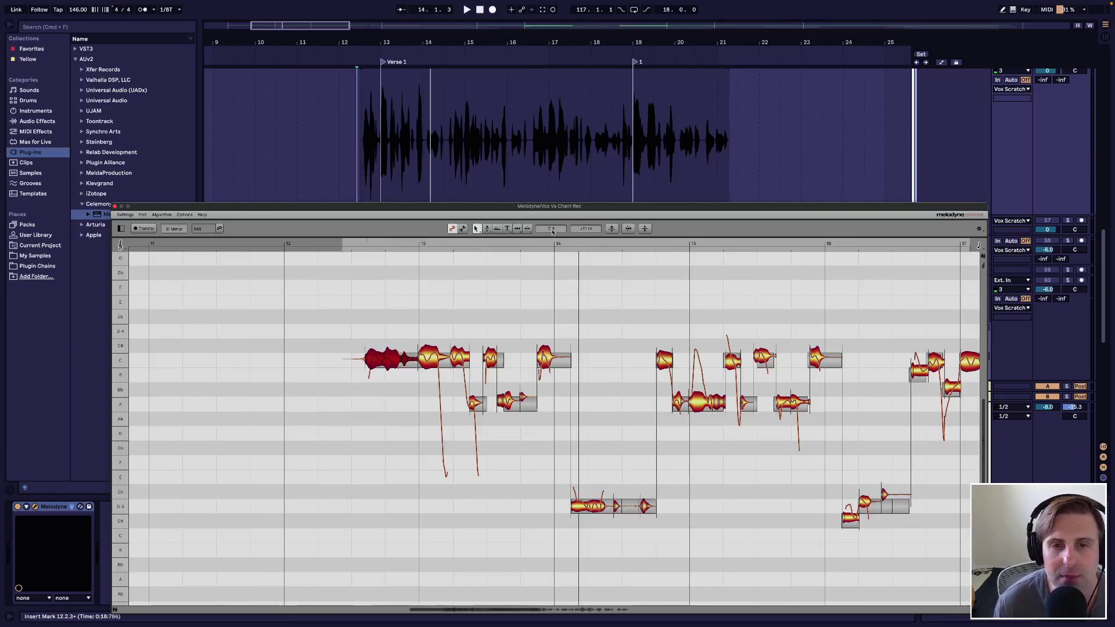
drag(386, 360, 408, 352)
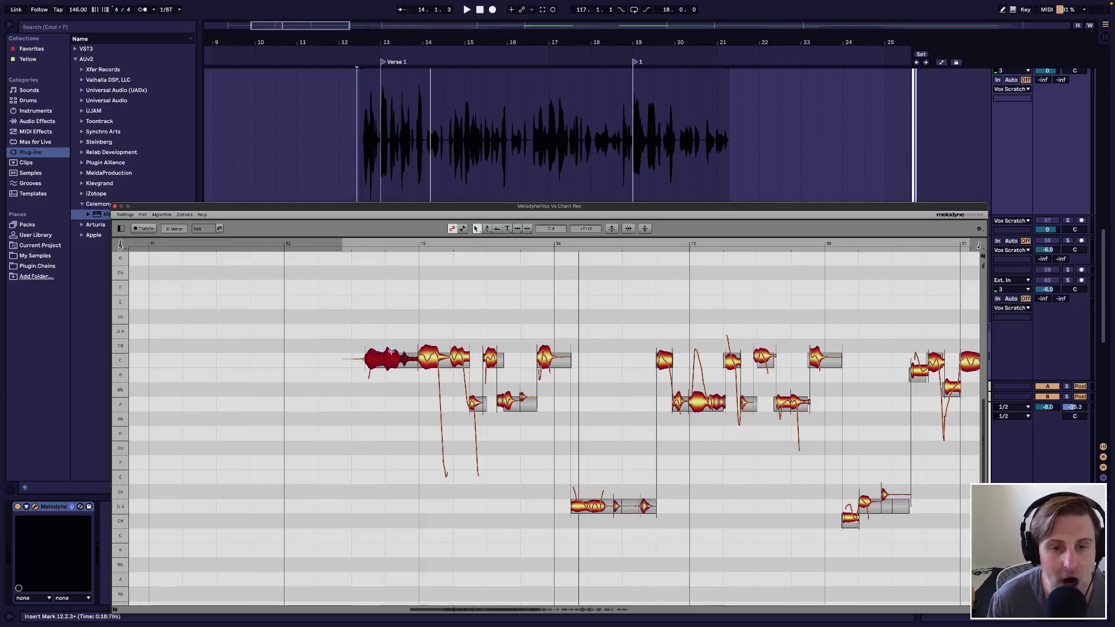
click(387, 360)
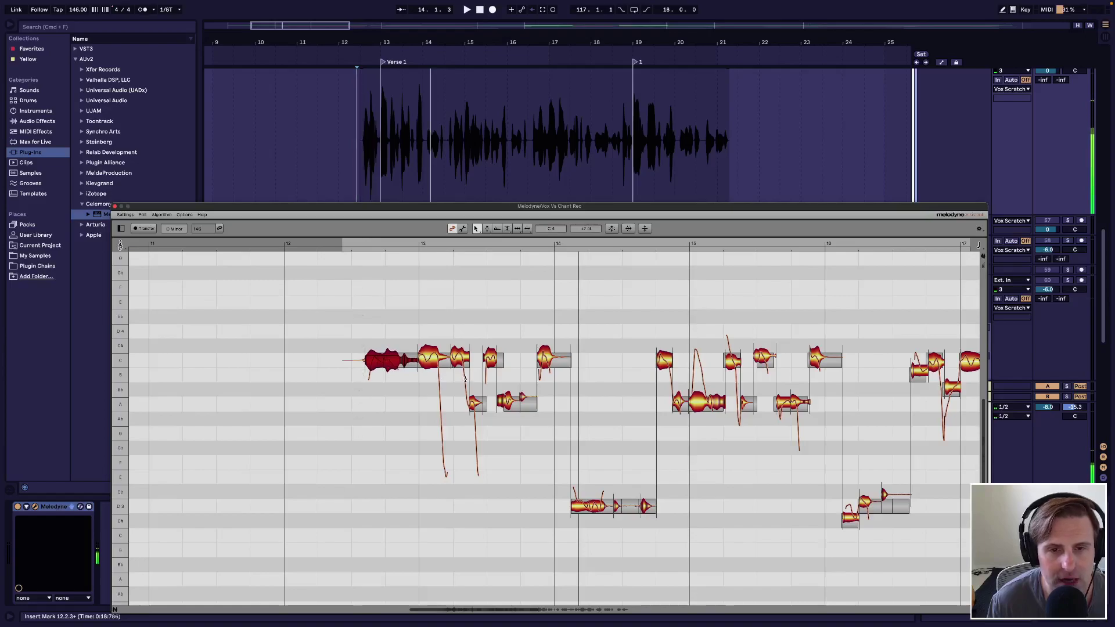
Bring the second and third notes of the opening phrase to the centre of C4
click(429, 360)
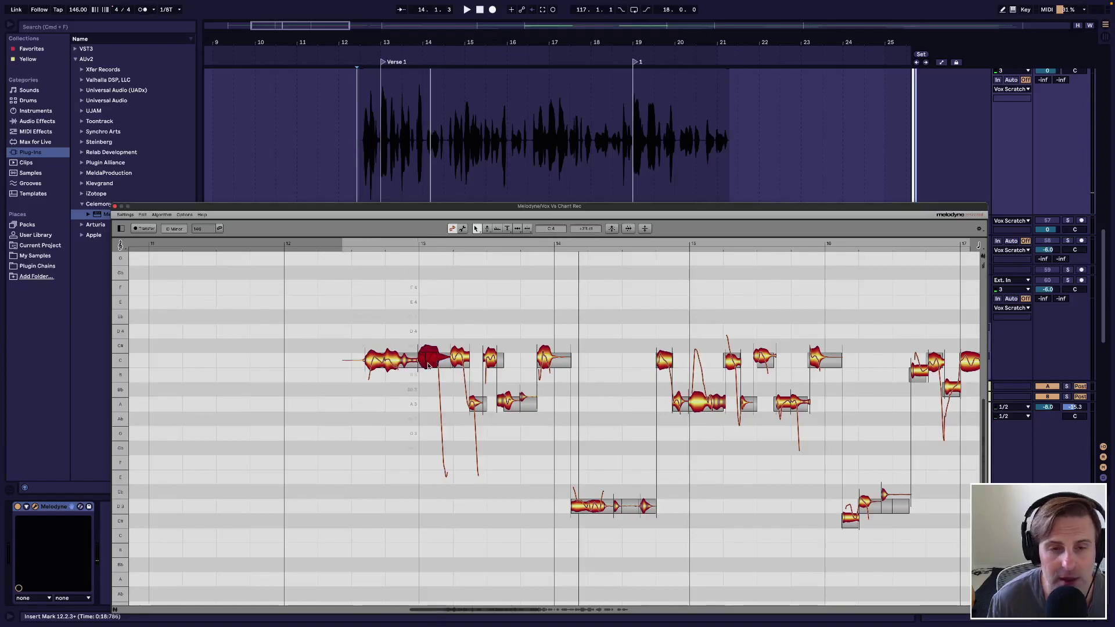
click(430, 362)
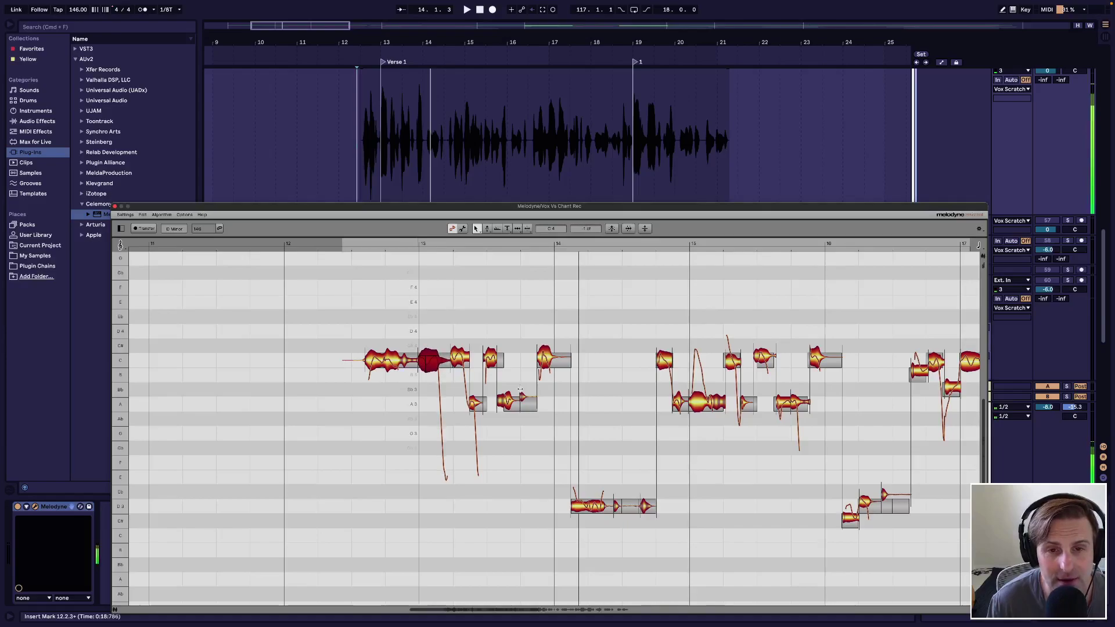
click(462, 359)
double_click(465, 361)
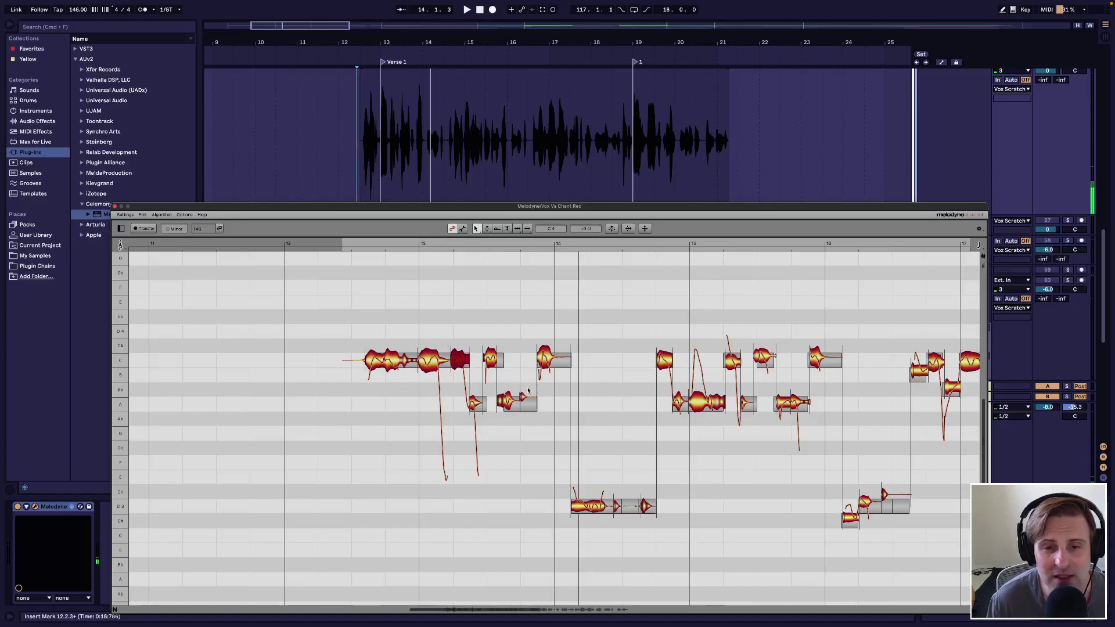
Audition the first A3 notes of the opening phrase, play the vocal back, and select the first low D3 note
click(478, 404)
click(507, 407)
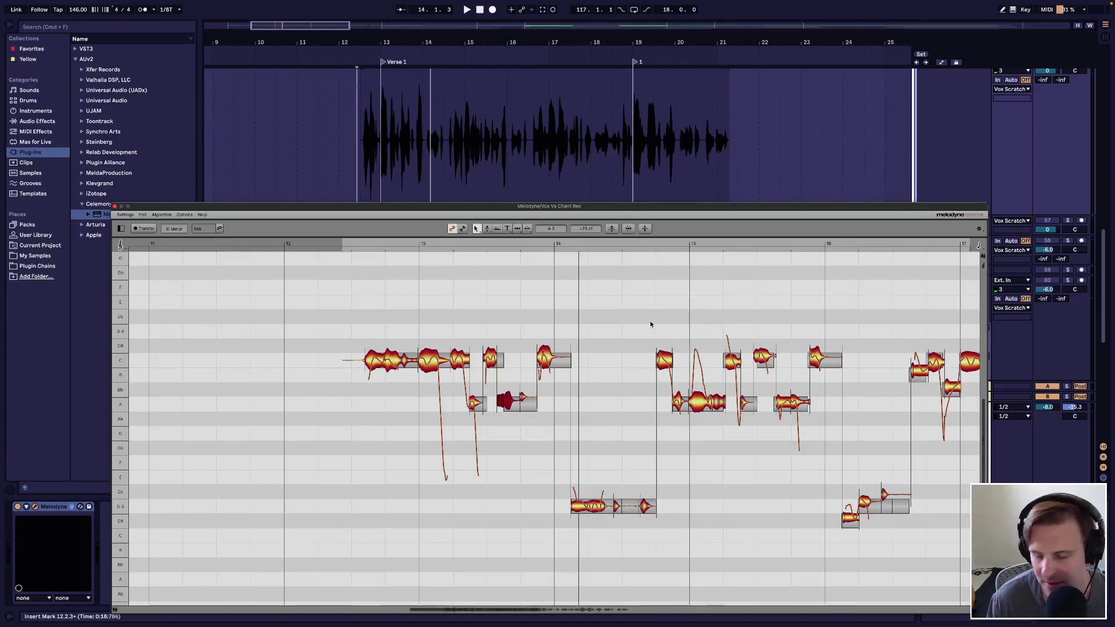
key(space)
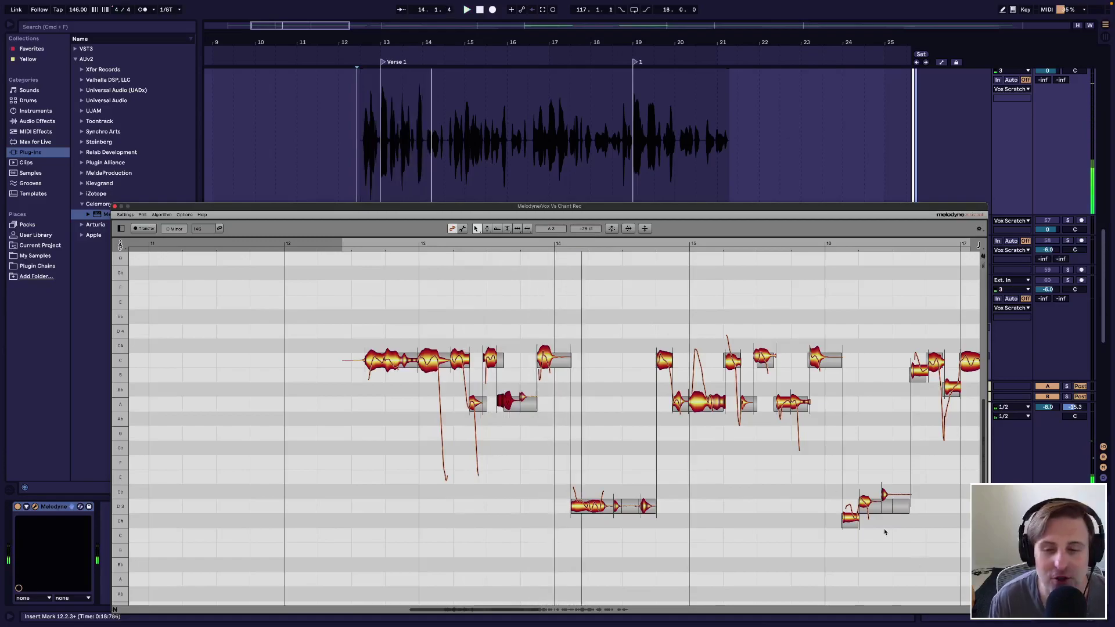
click(593, 510)
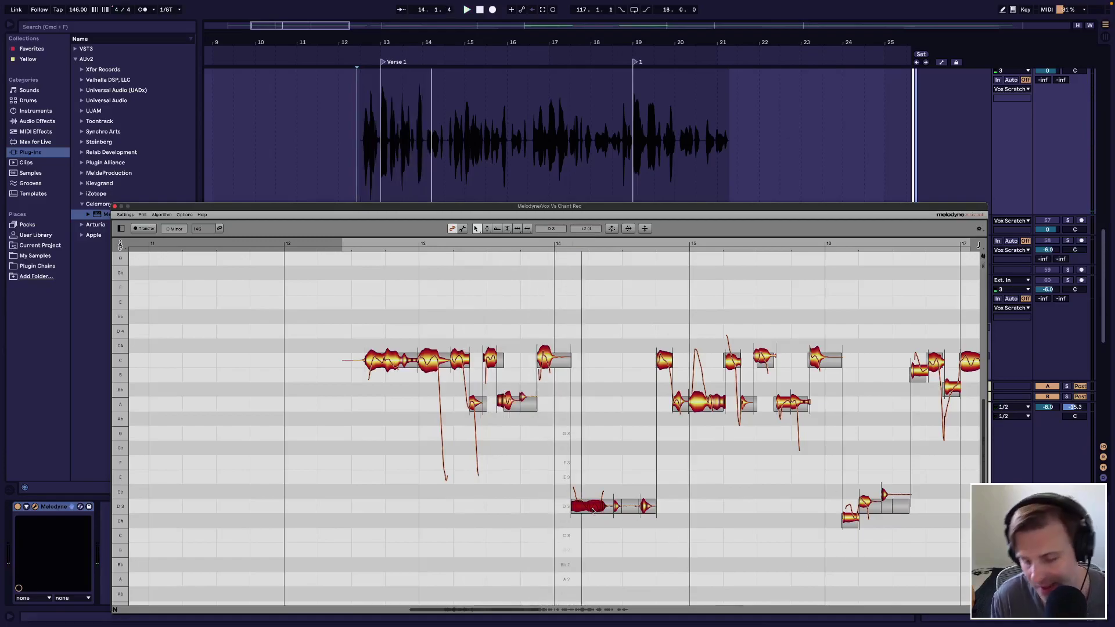
Play the second phrase back from 14.3.2 and select its later C4 note before the final A3 notes
key(space)
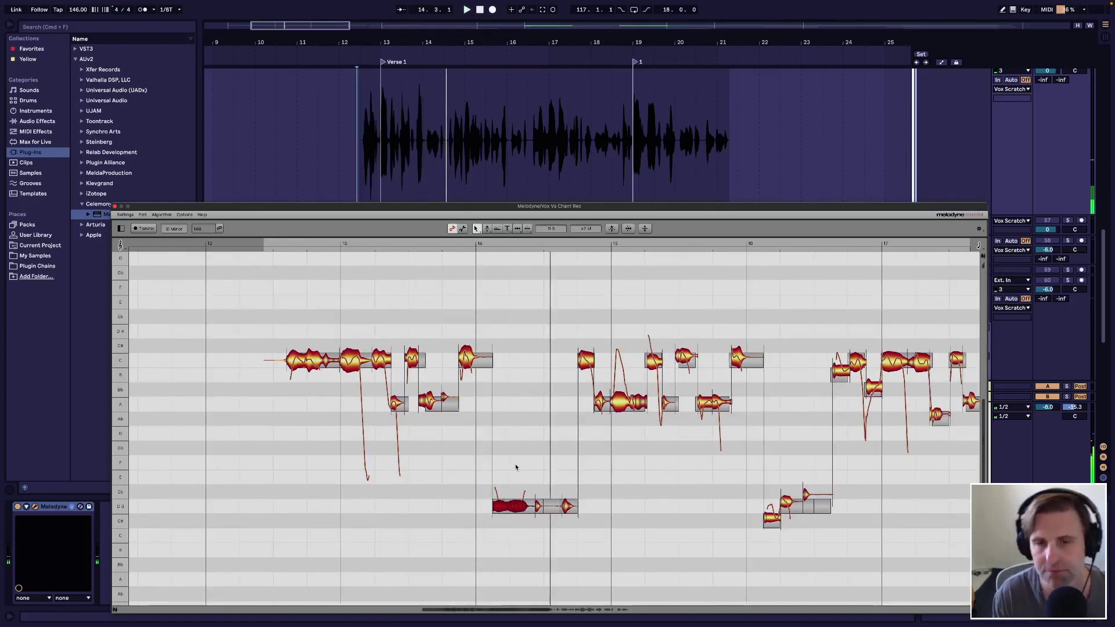
scroll(570, 427, right, 5)
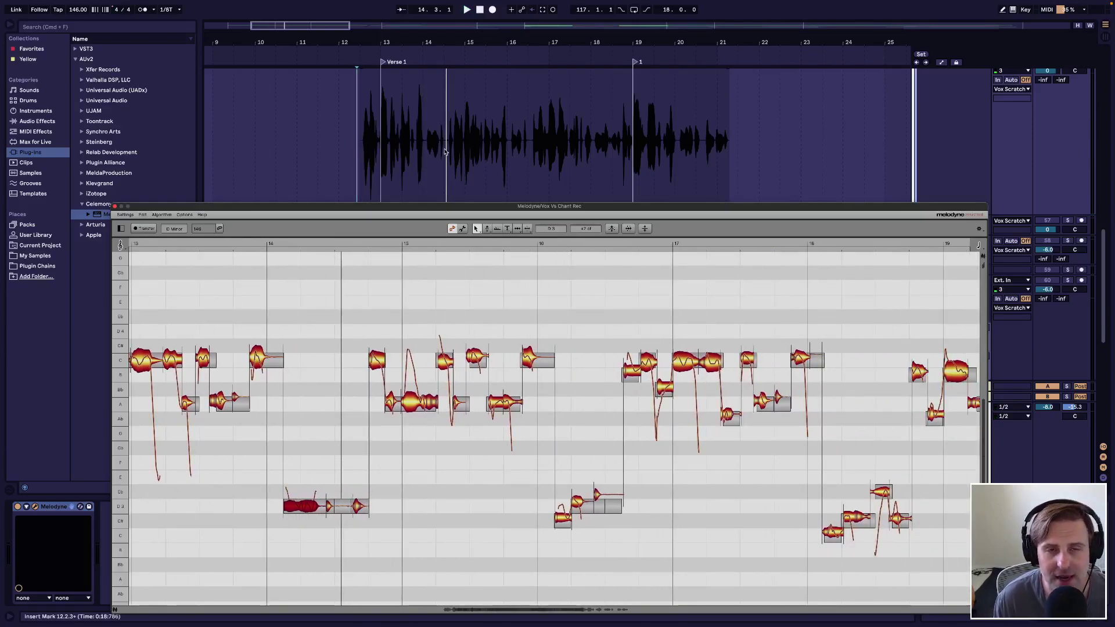
click(448, 127)
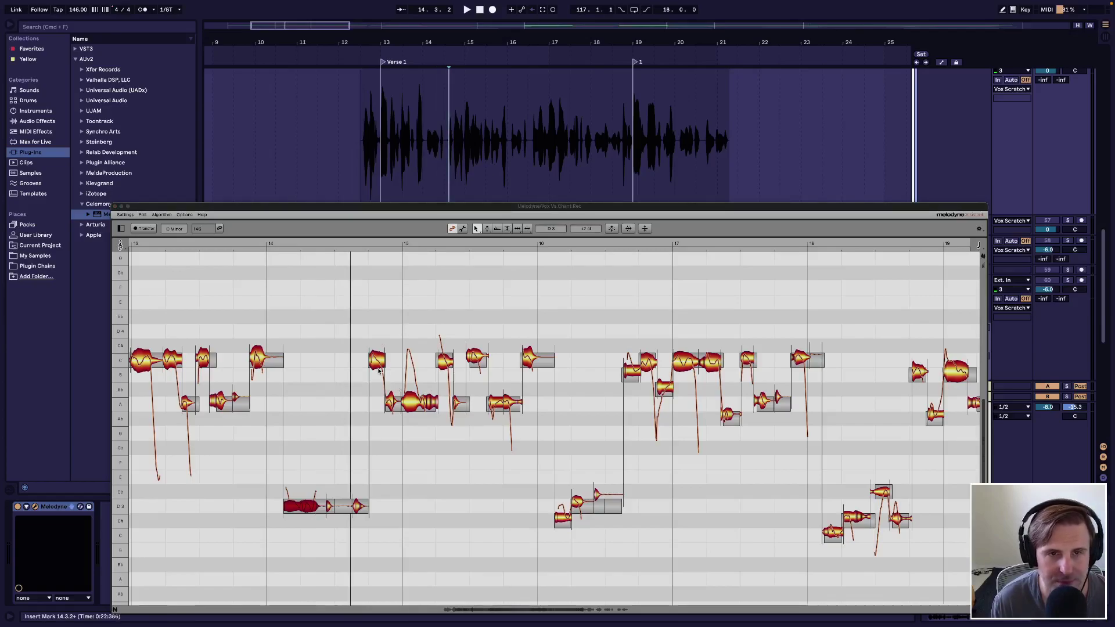
key(space)
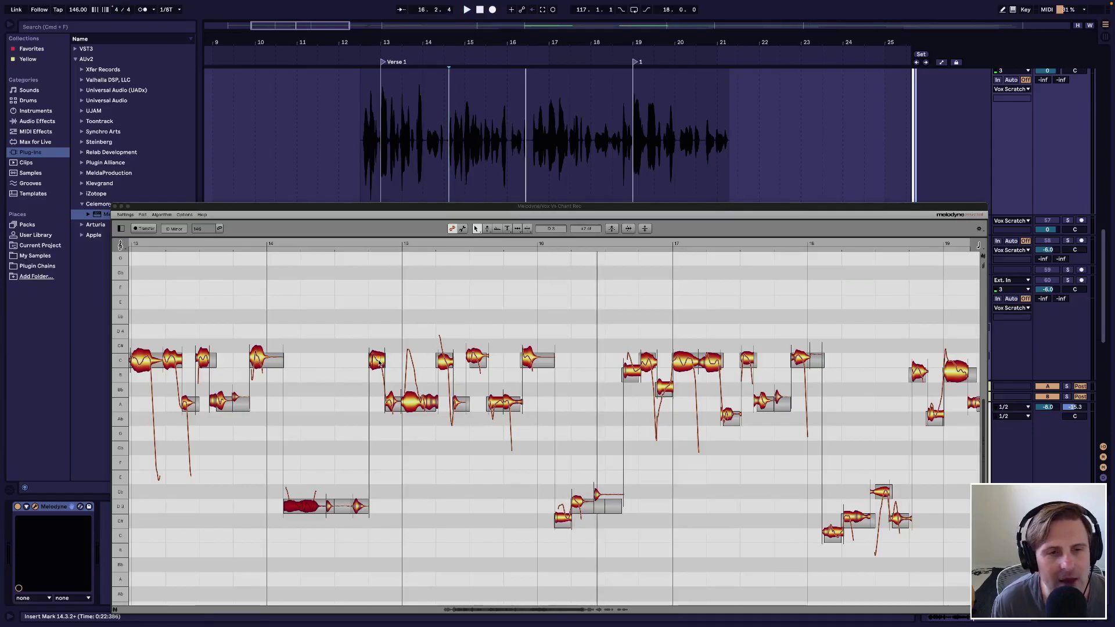
click(476, 360)
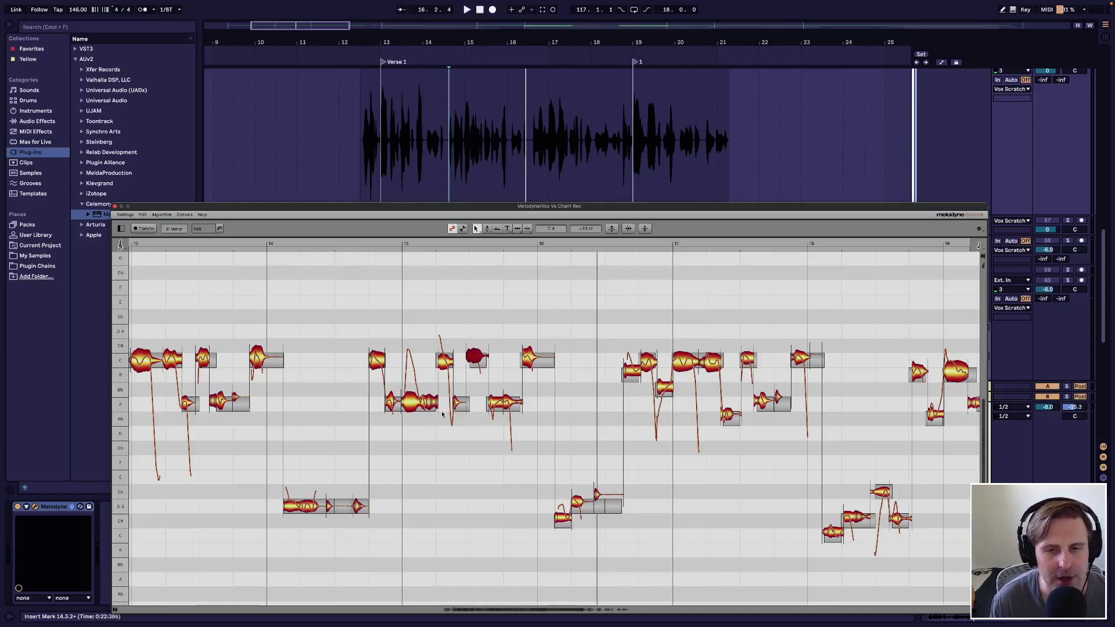
key(space)
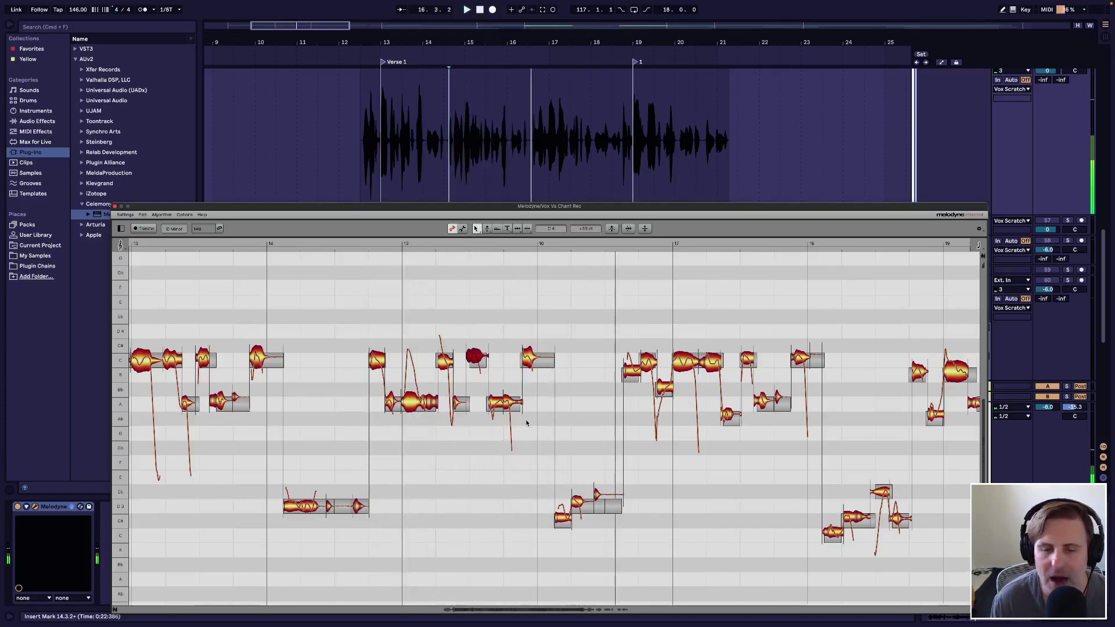
Raise the first low note after bar 16 to D3, lower the group's third note towards the centre of D3, and play the phrase back
click(561, 522)
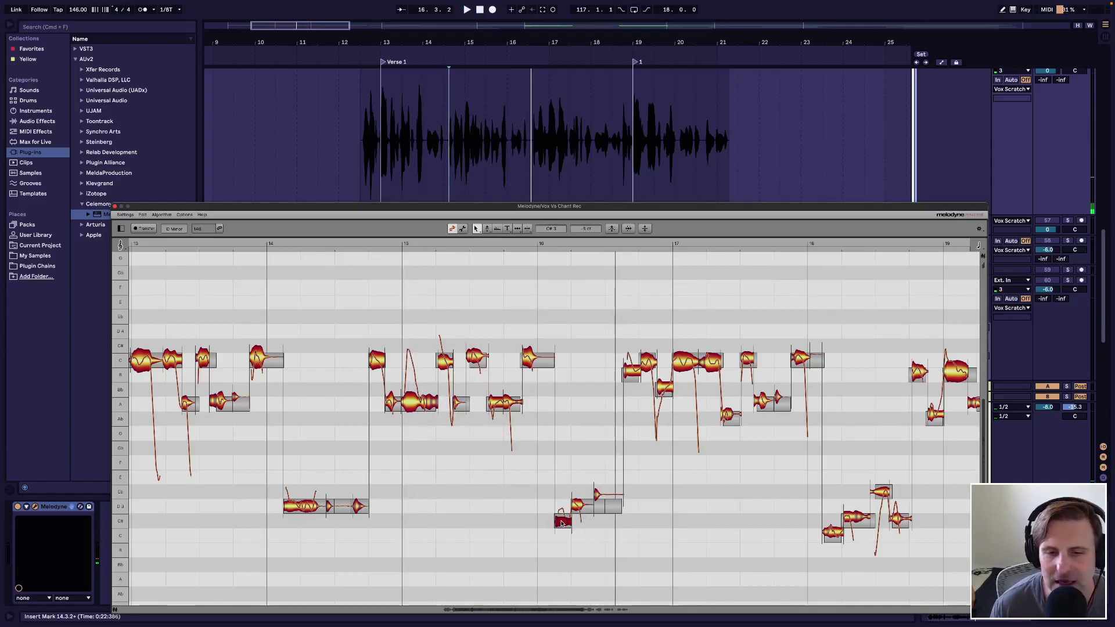
drag(562, 523, 562, 507)
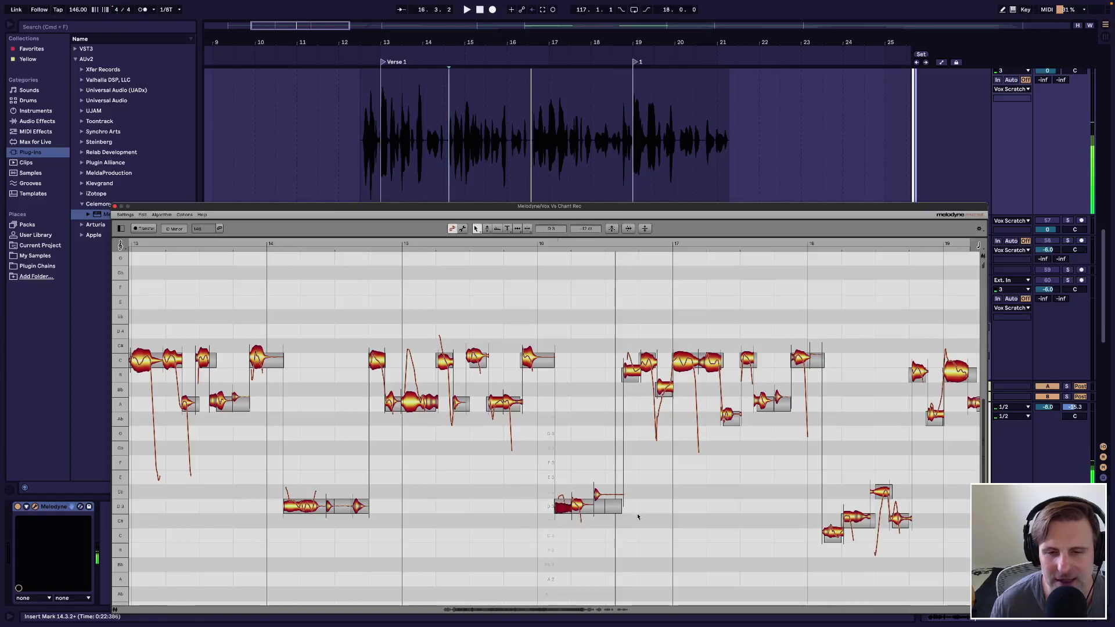
key(space)
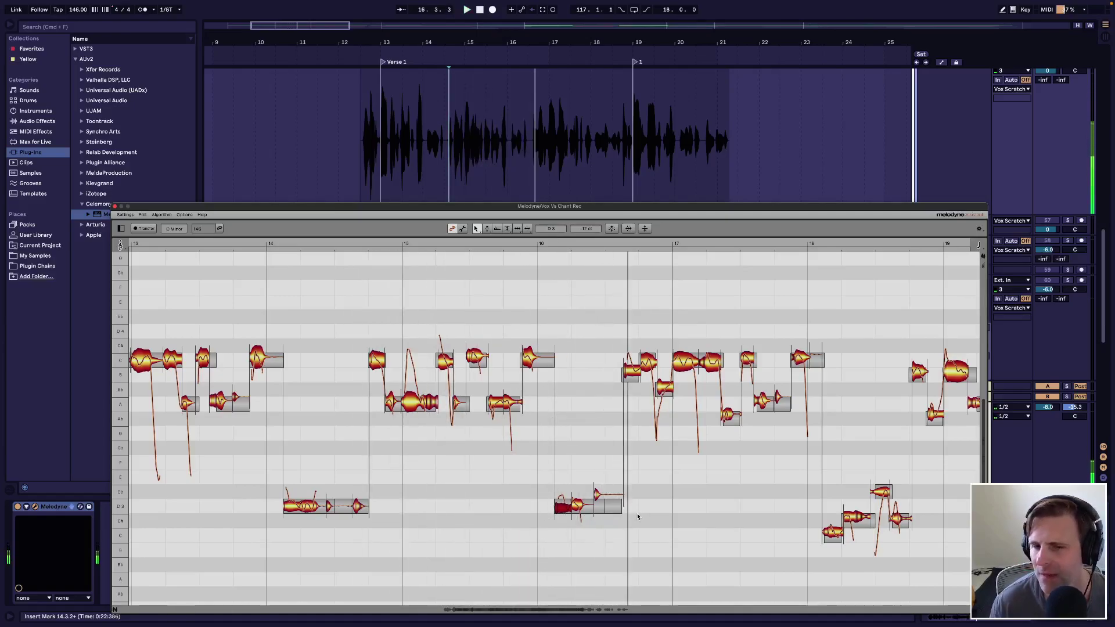
click(597, 490)
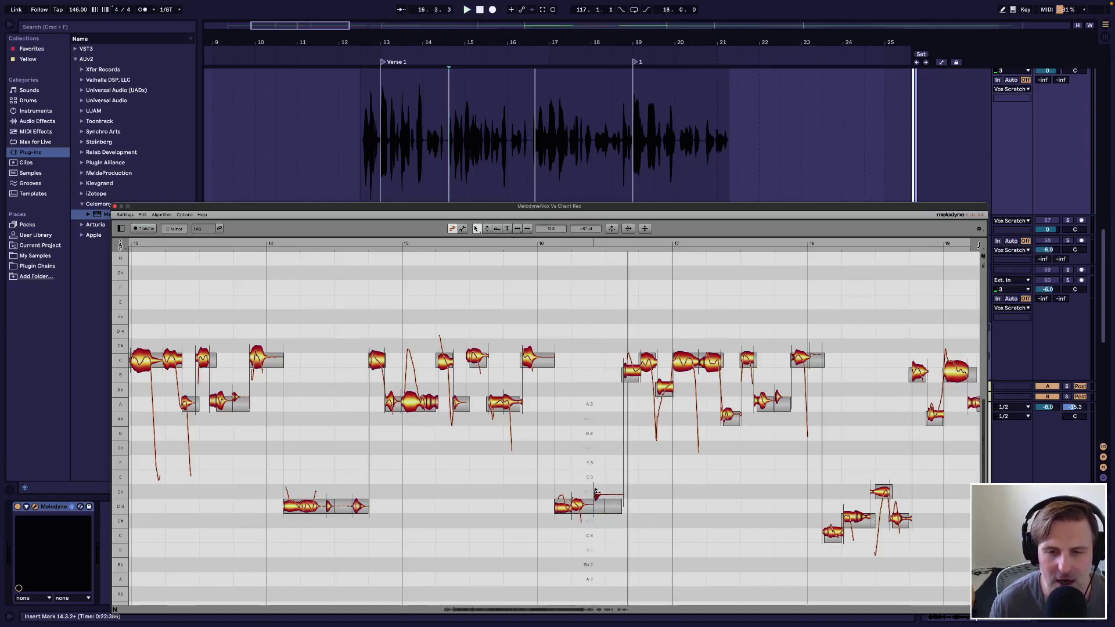
drag(603, 496, 606, 503)
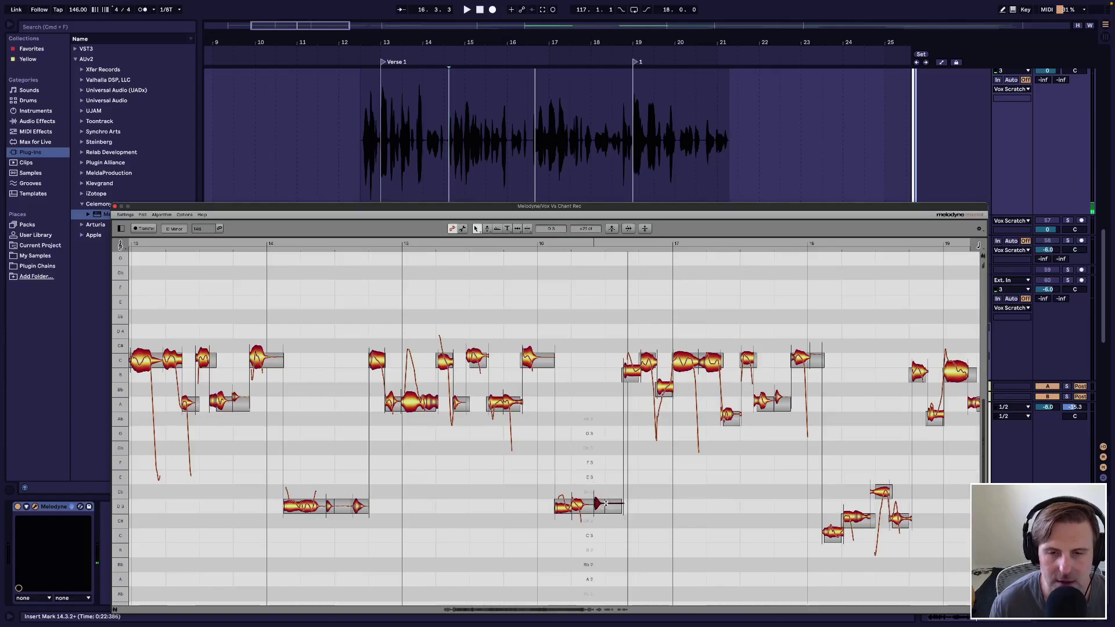
key(space)
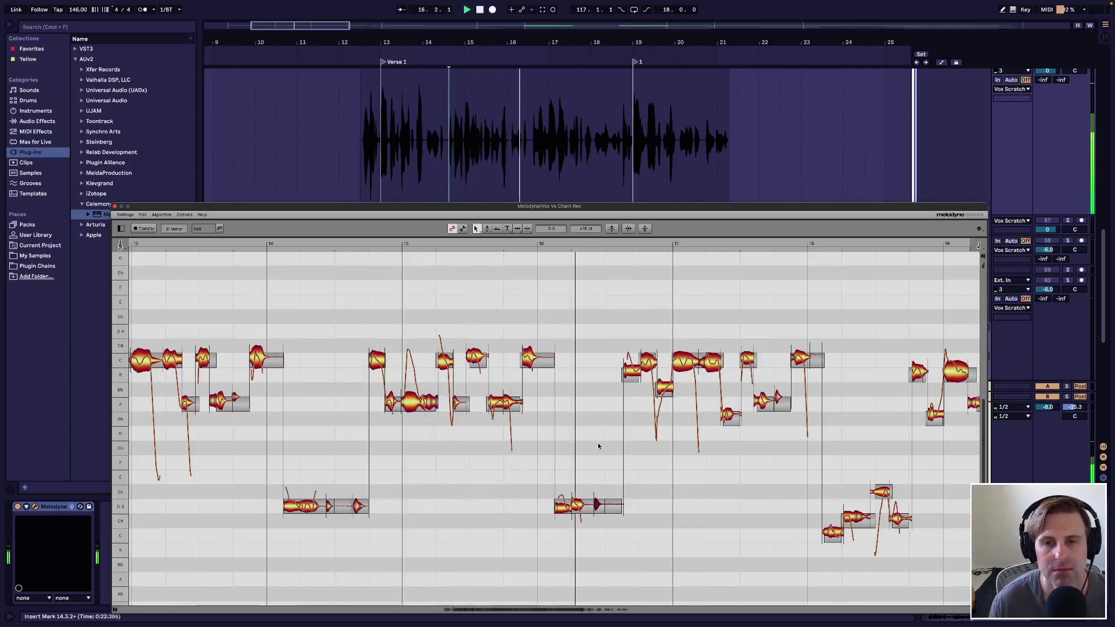
Play the second phrase again and set the playback start to 16.3.2 to listen to the third phrase
scroll(608, 302, right, 5)
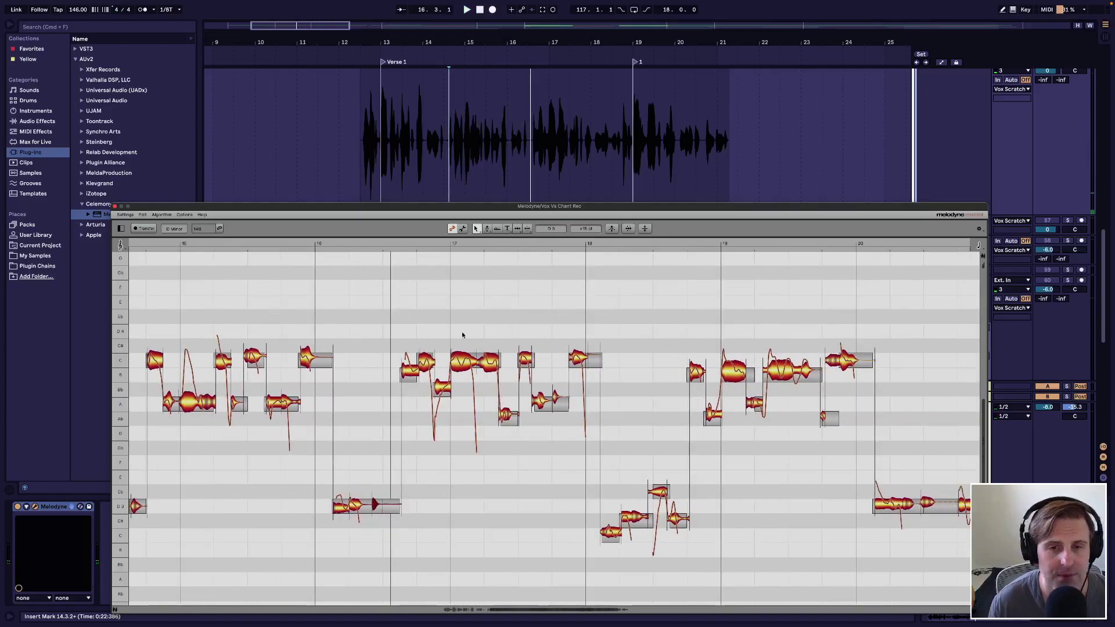
click(452, 146)
key(space)
click(512, 147)
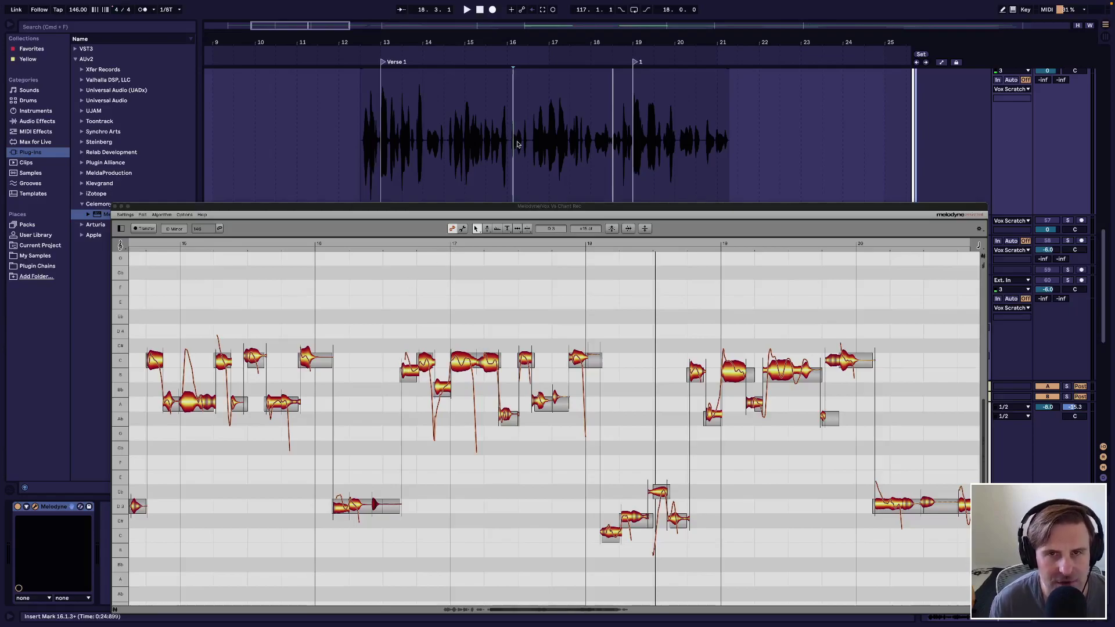
click(531, 152)
key(space)
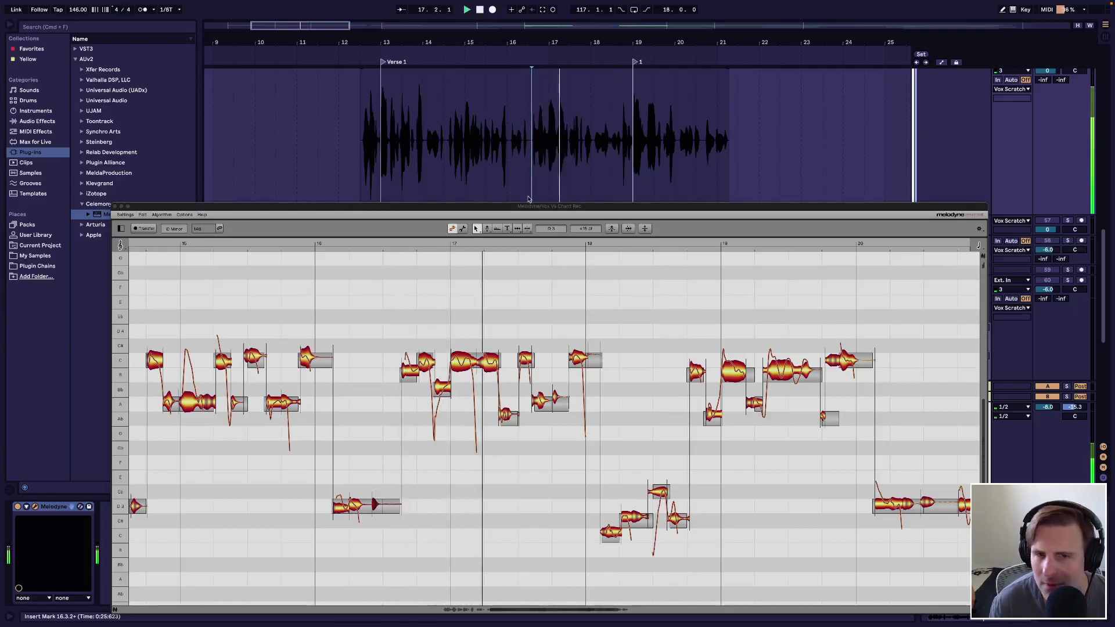
Raise the low note after the long C4 notes in bar 17 to A3 and play the phrase back
click(504, 418)
drag(504, 417, 504, 402)
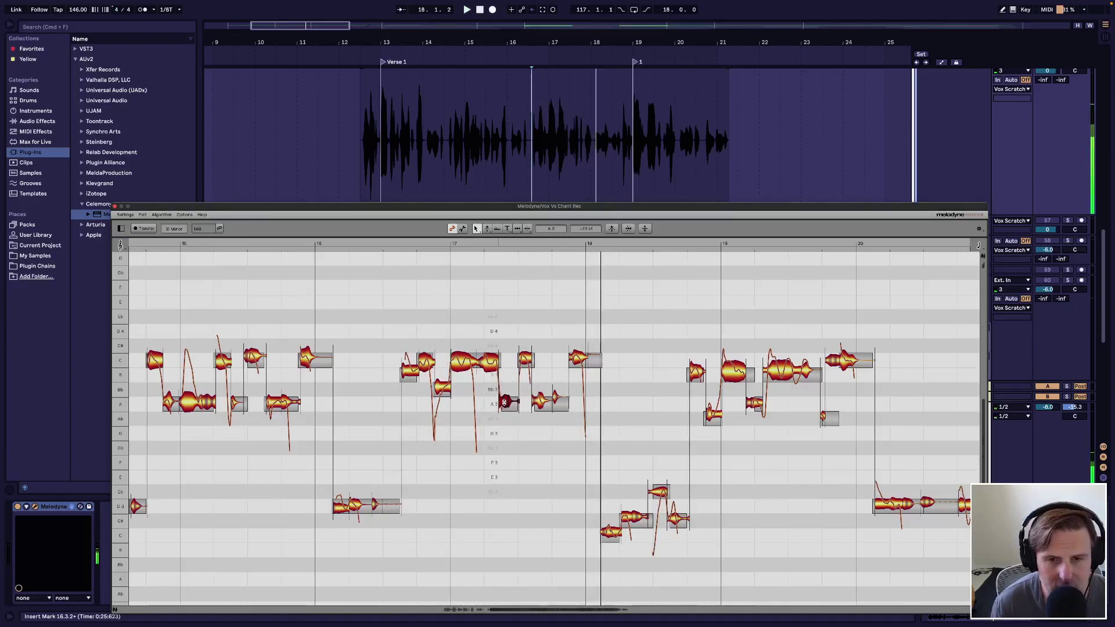
key(space)
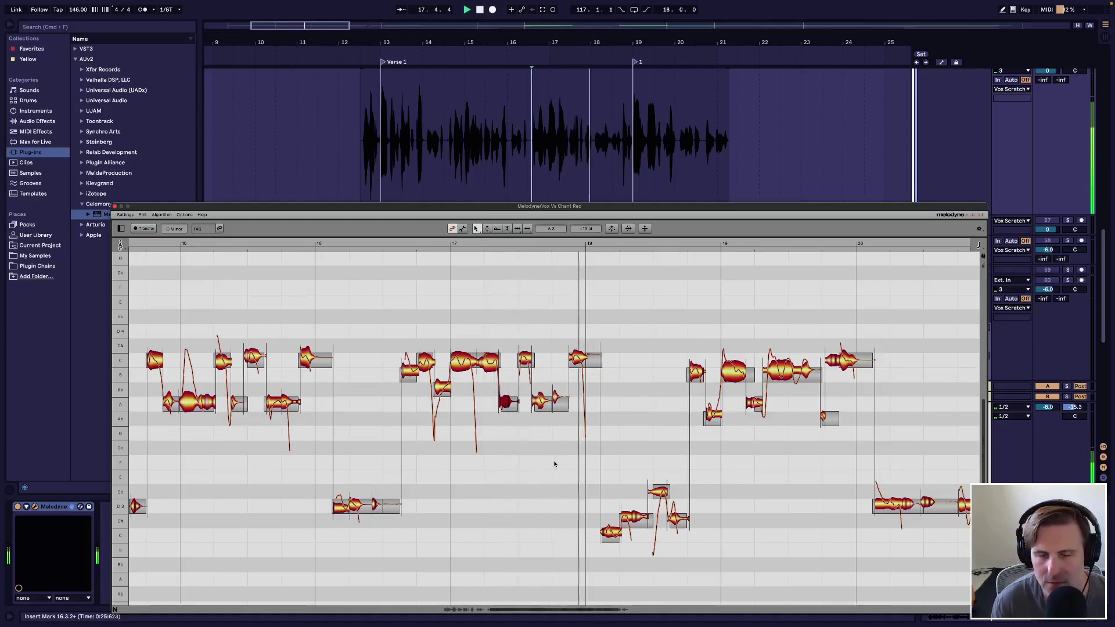
Reduce the pitch modulation of the two adjoining long C4 notes in bar 17 with the Pitch Modulation Tool
click(467, 362)
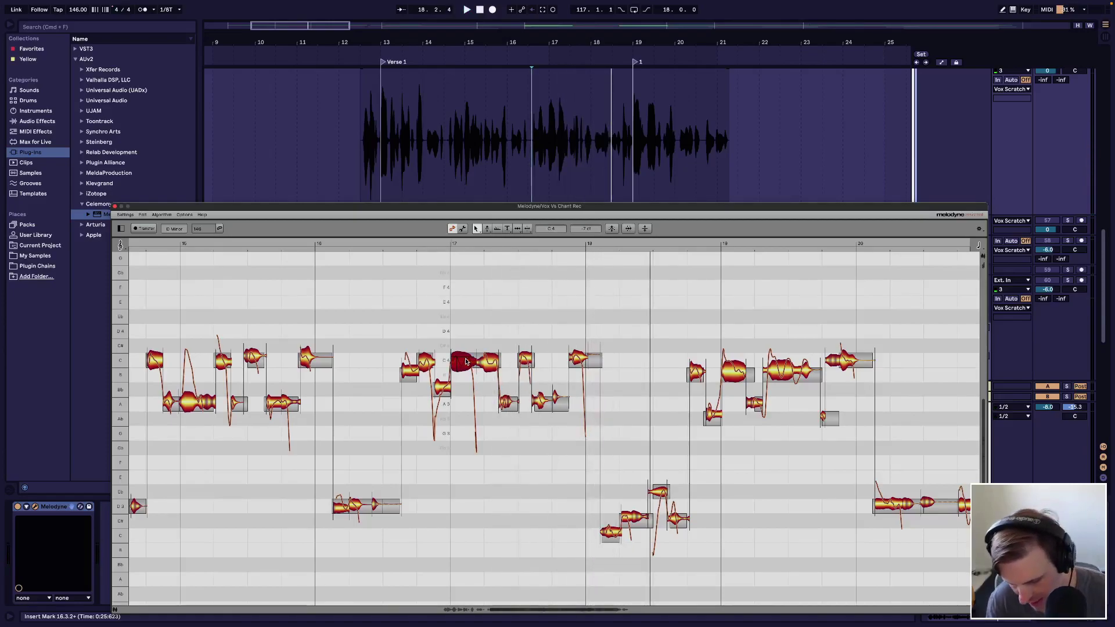
key(F2)
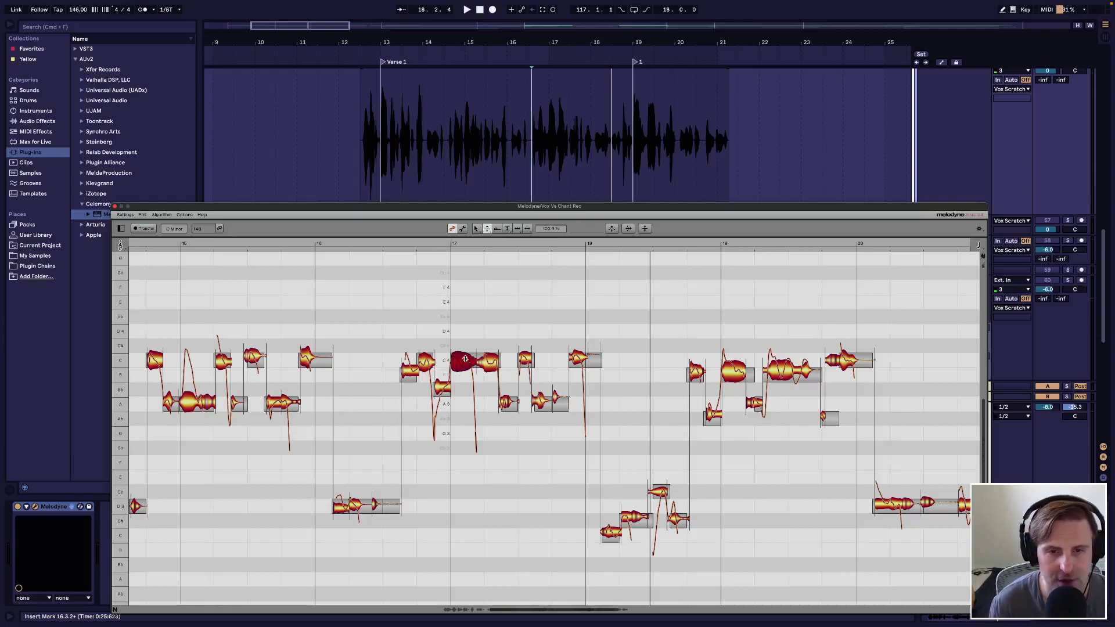
drag(465, 361, 465, 367)
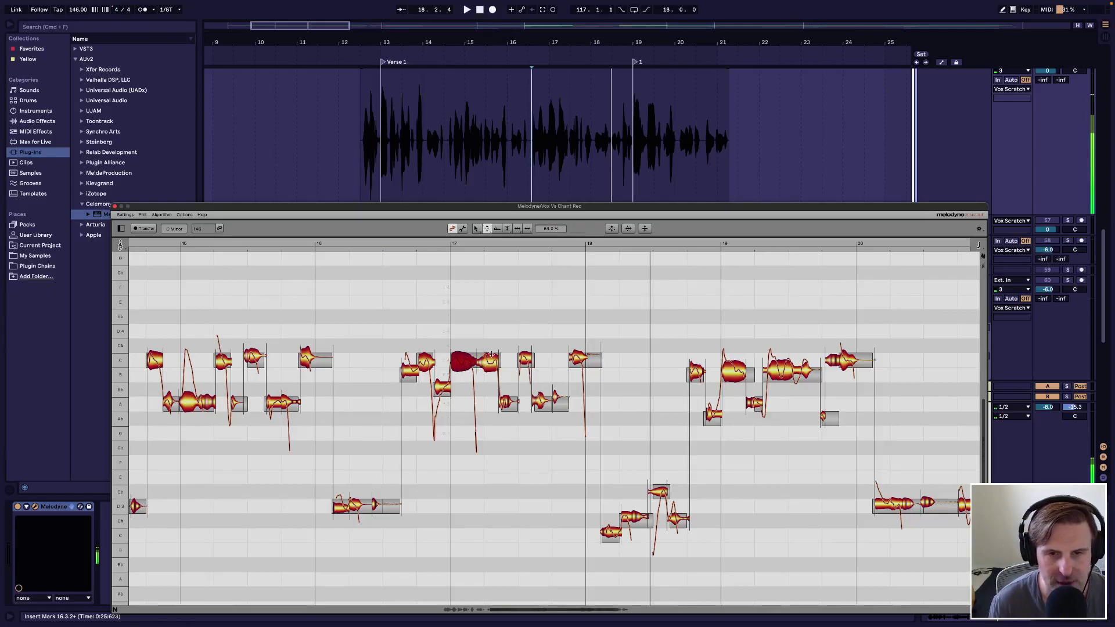
key(super+z)
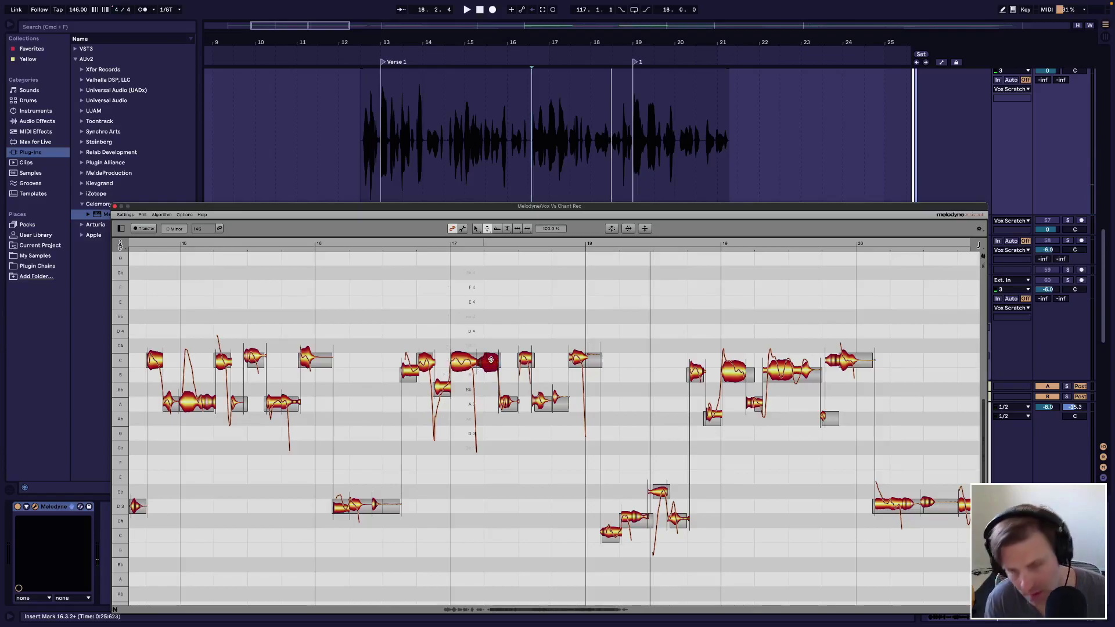
drag(491, 360, 492, 367)
Return to the Main Tool, bring both long C4 notes in bar 17 closer to the pitch centre, and play the phrase back
key(F1)
click(501, 366)
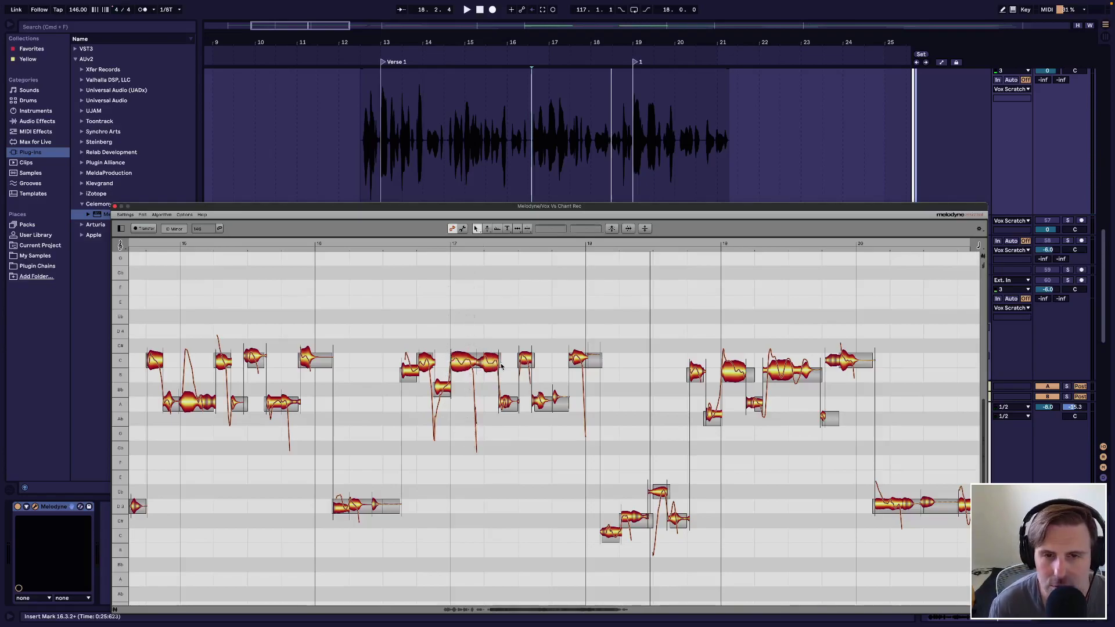
click(490, 366)
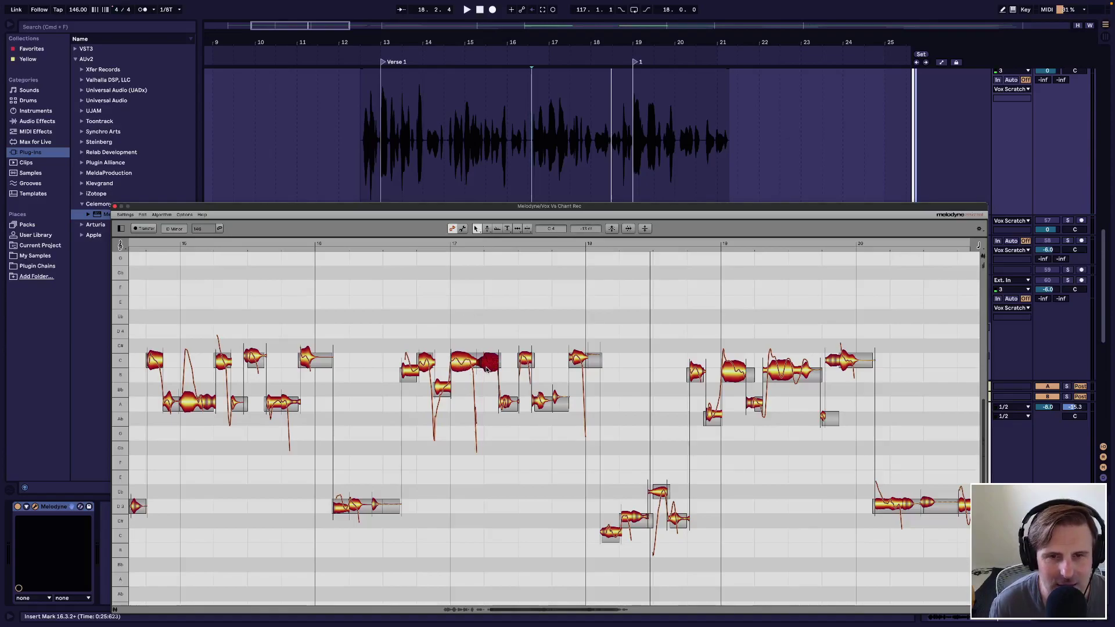
click(466, 366)
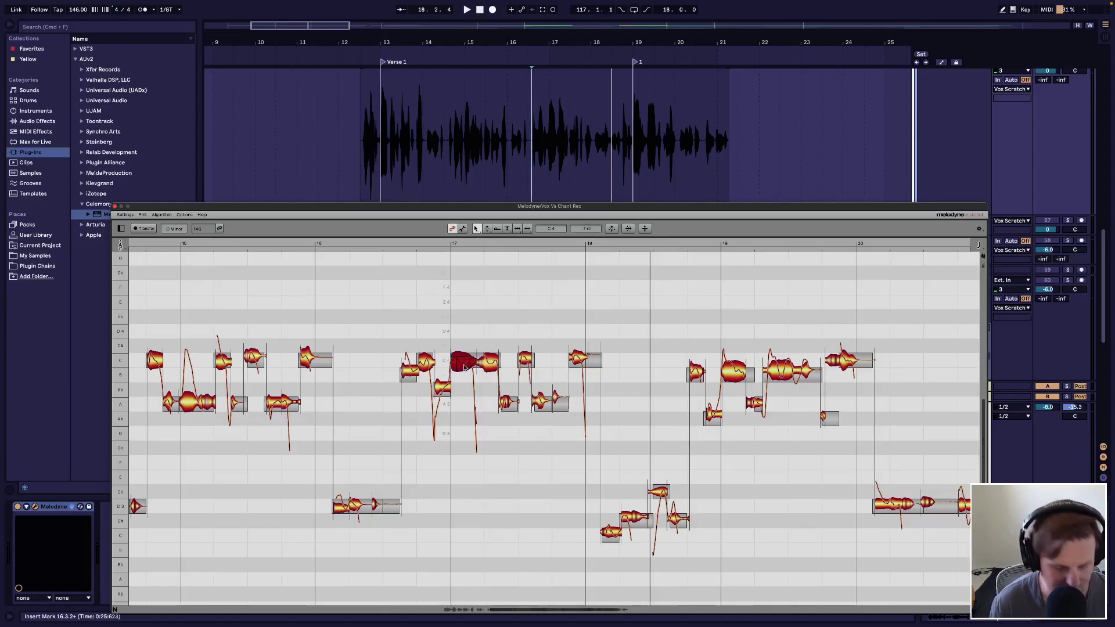
drag(464, 367, 470, 363)
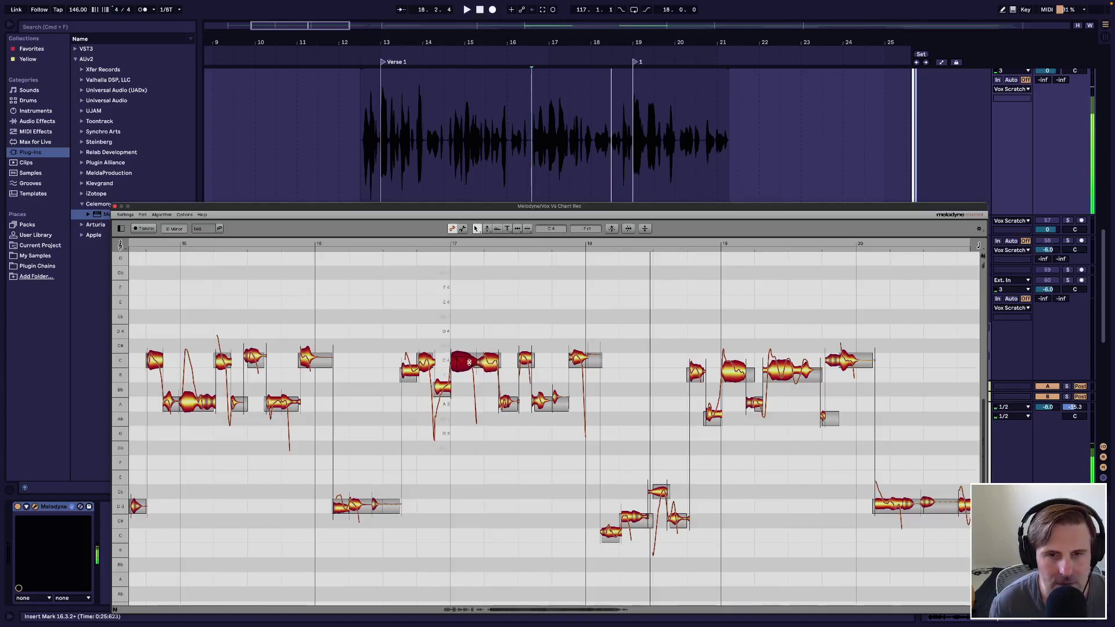
click(491, 364)
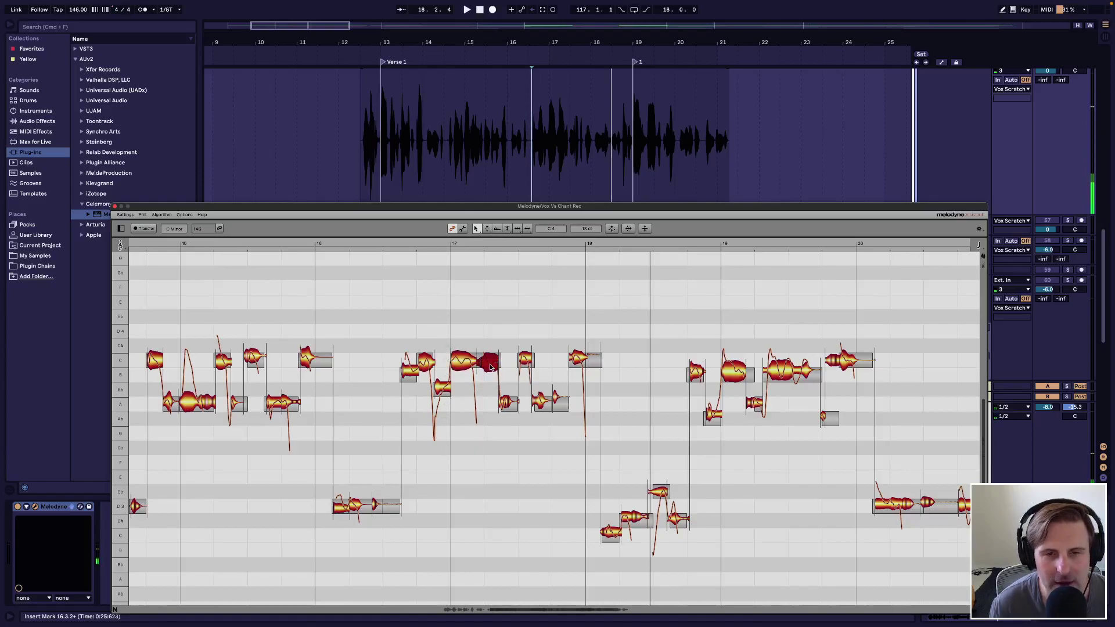
drag(491, 366, 493, 361)
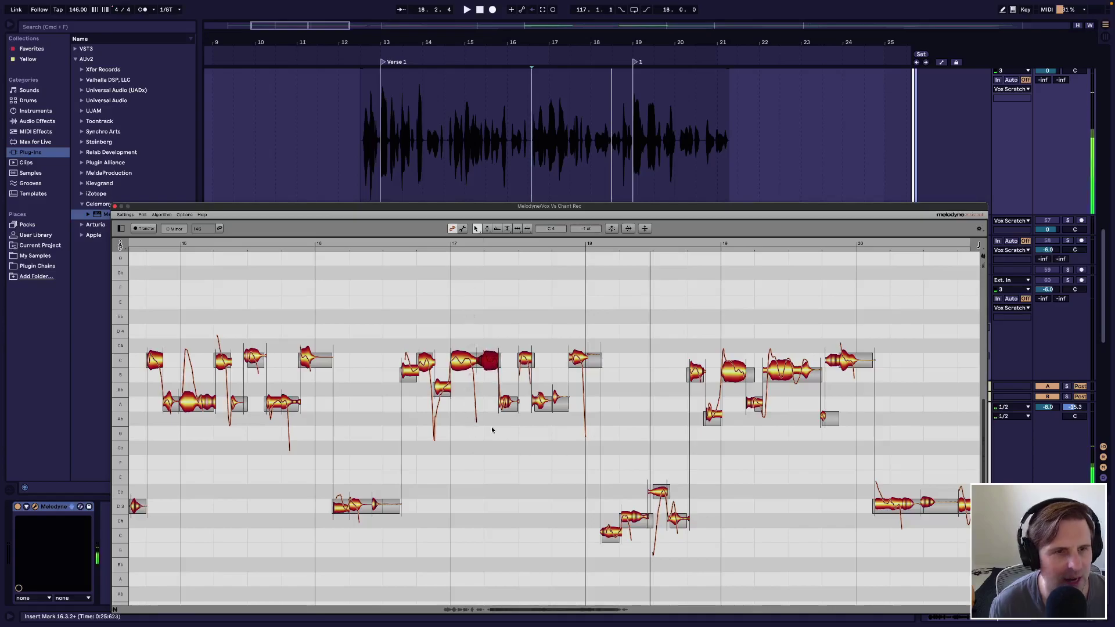
key(space)
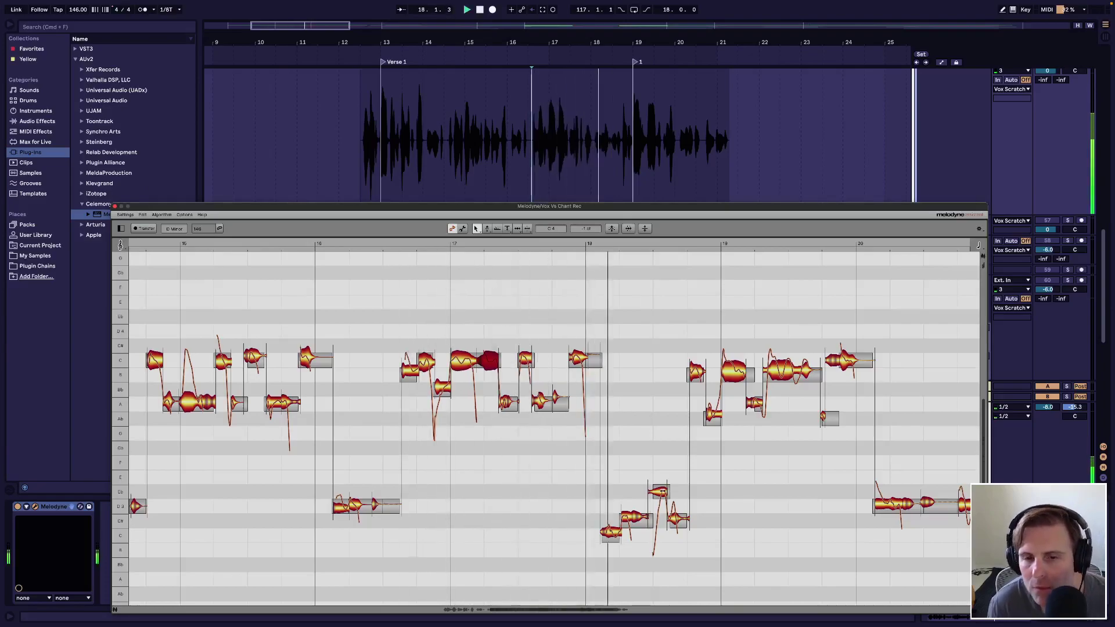
Move the first three low notes of bar 18 to D3, fine-tune the third one, and play the result back
scroll(577, 538, right, 5)
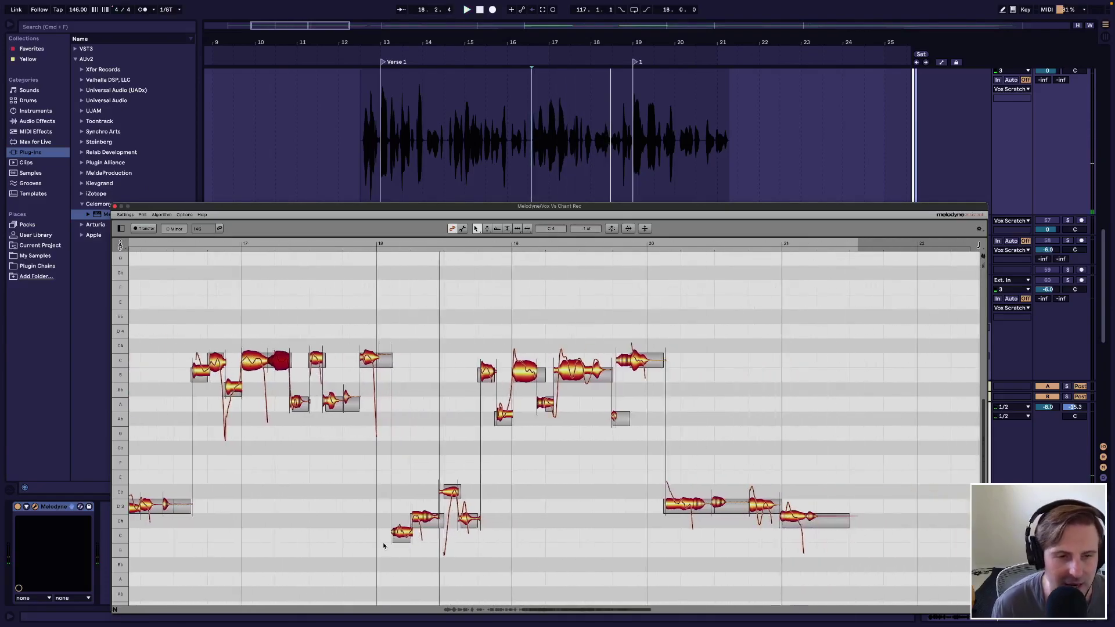
click(401, 538)
drag(401, 538, 450, 507)
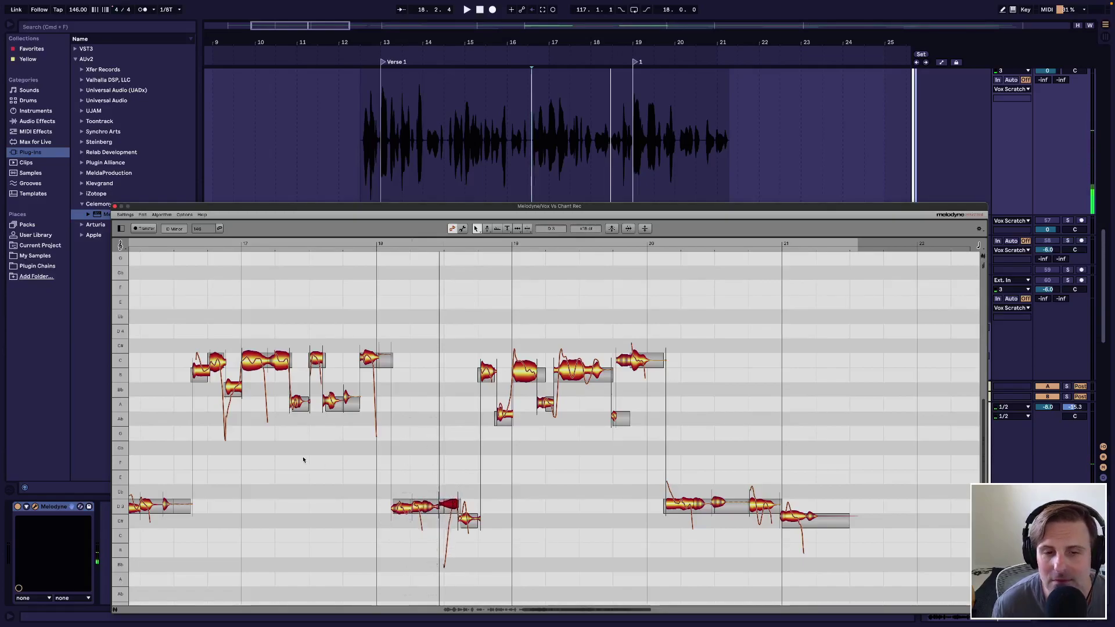
drag(449, 506, 450, 507)
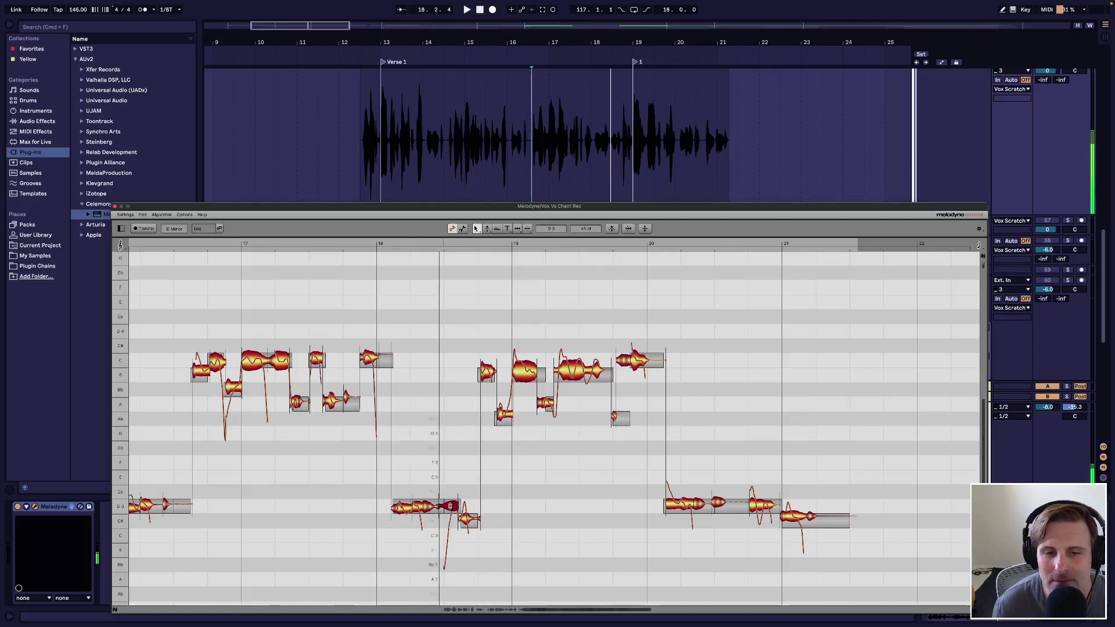
key(space)
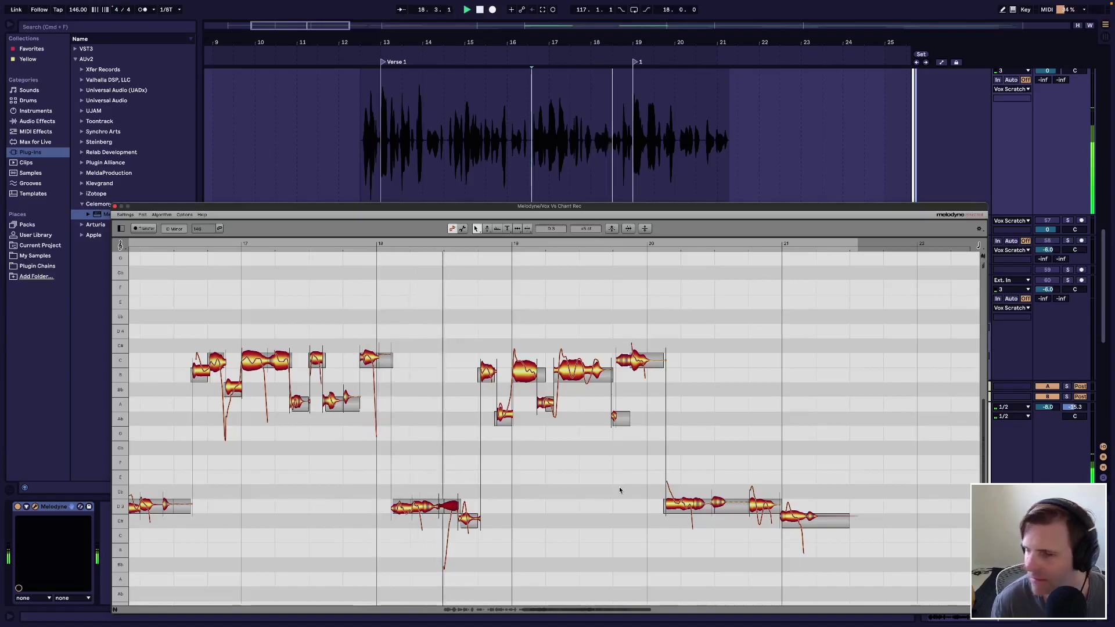
Select the first D3 note of bar 18 and play the vocal back from 17.2.4
click(407, 509)
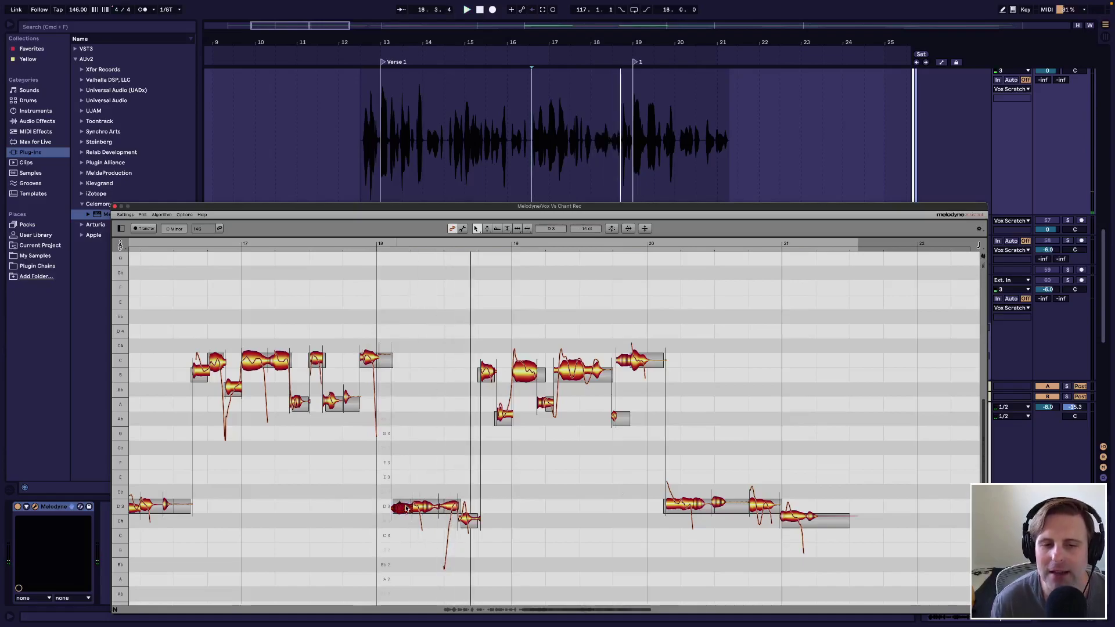
key(space)
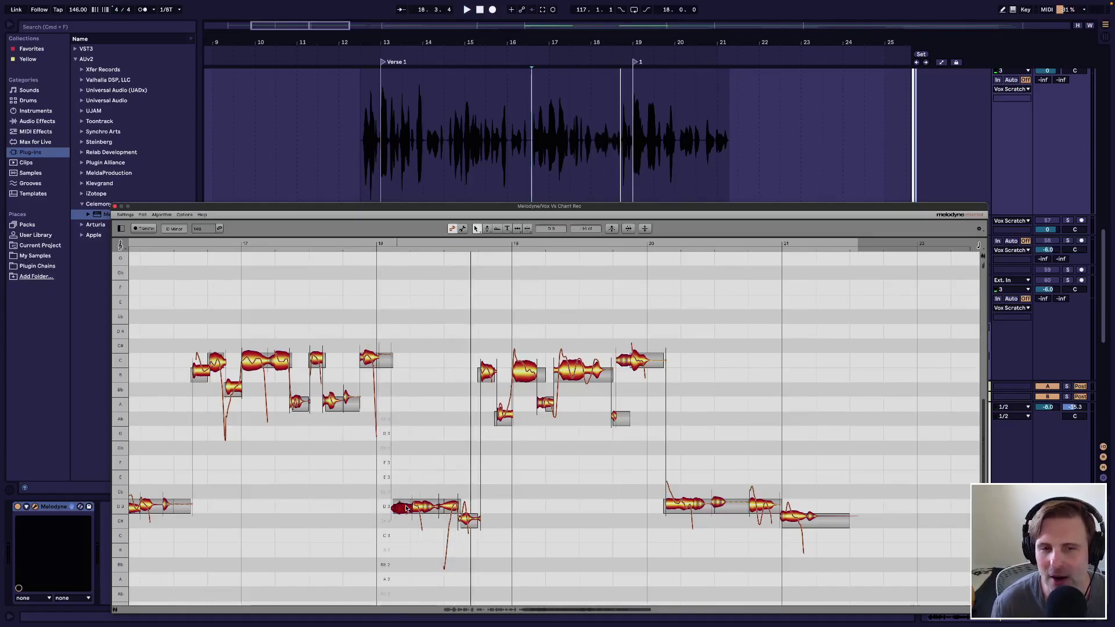
key(space)
click(568, 190)
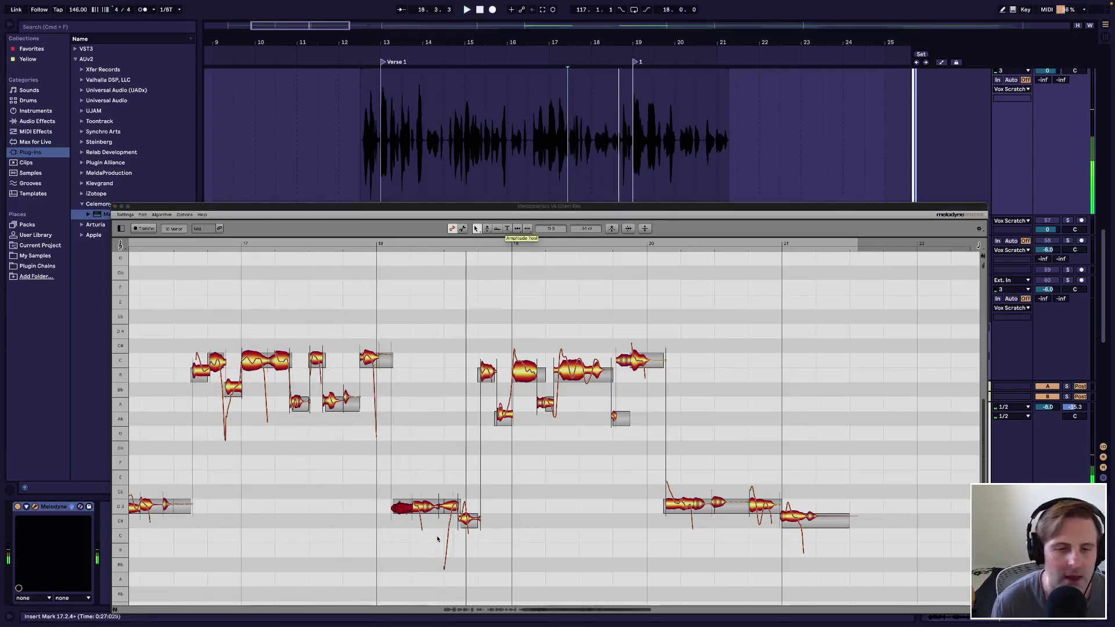
Reduce the pitch modulation of the second D3 note in bar 18 slightly with the Pitch Modulation Tool
click(416, 516)
click(417, 506)
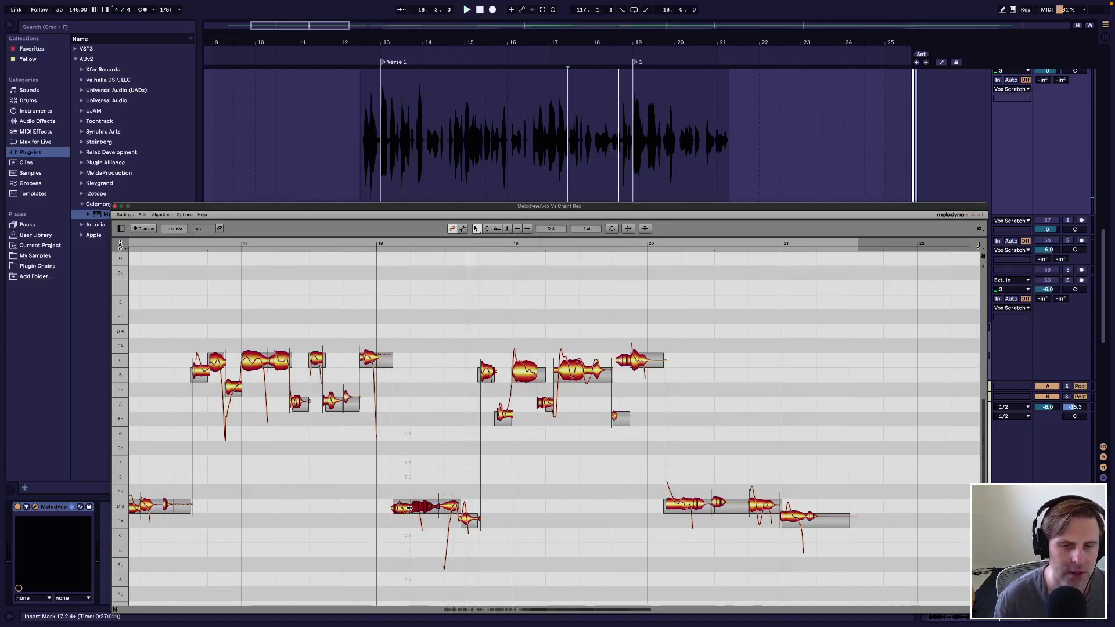
scroll(410, 508, up, 10)
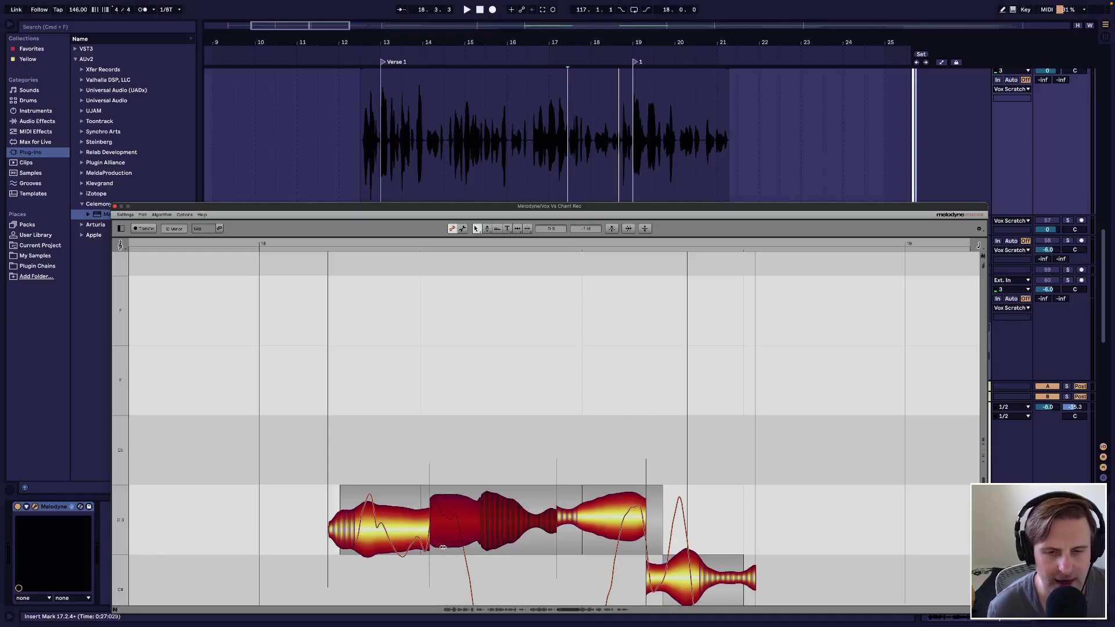
scroll(429, 509, up, 3)
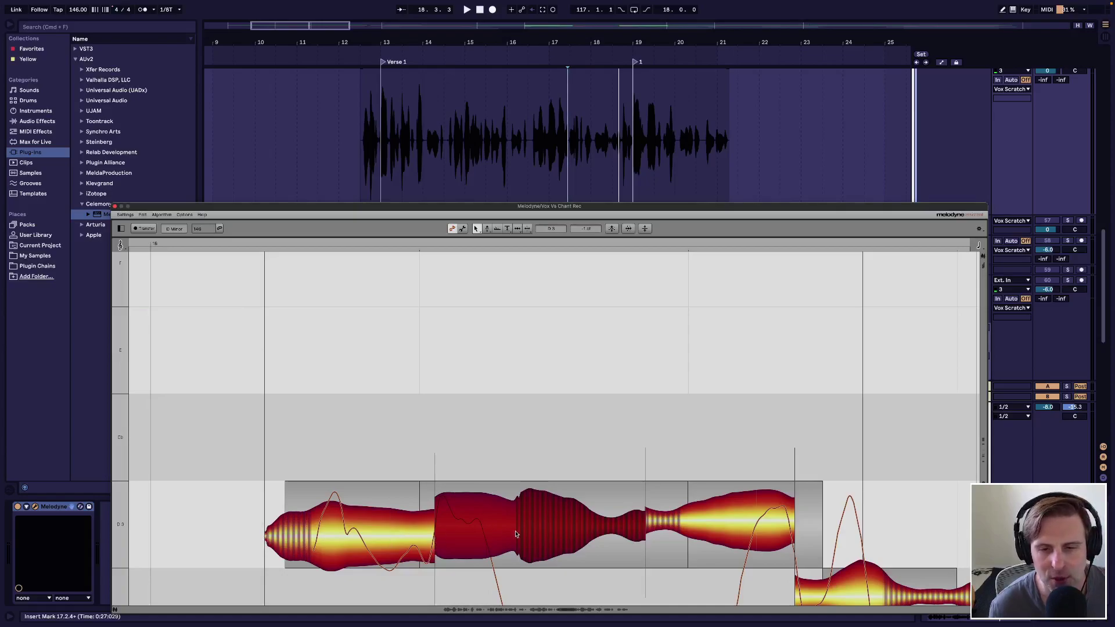
scroll(626, 525, down, 1)
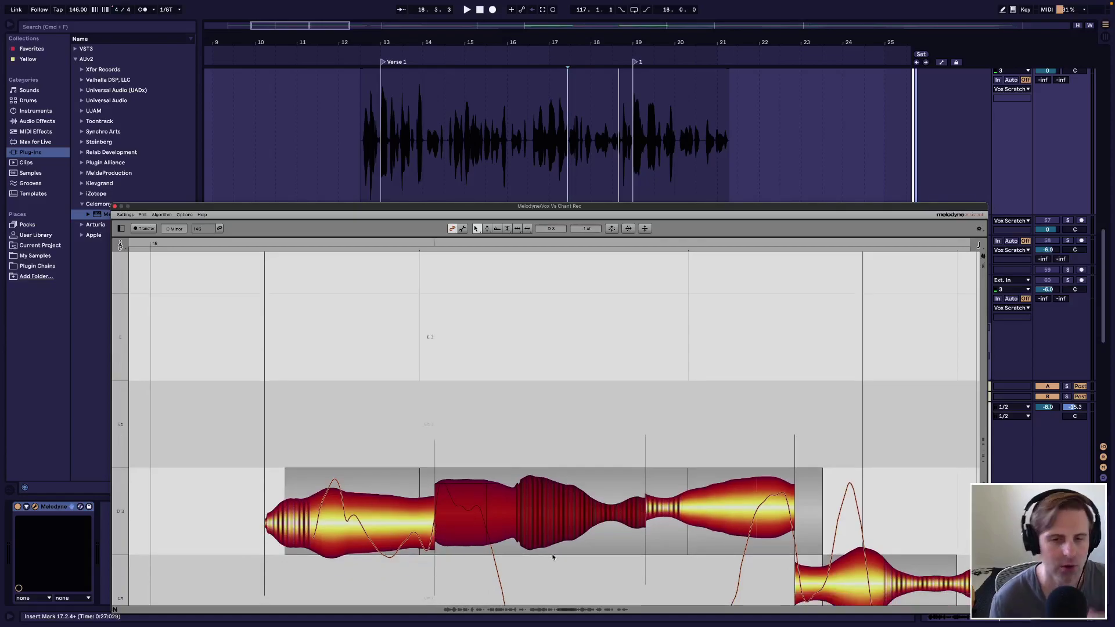
scroll(490, 525, down, 3)
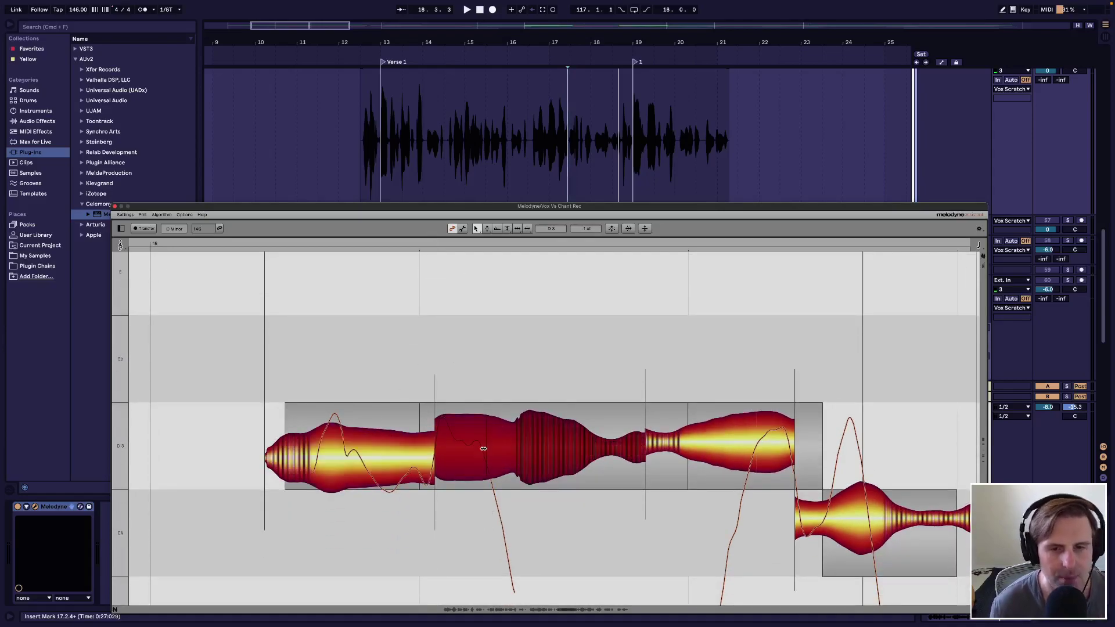
key(F2)
drag(485, 451, 484, 451)
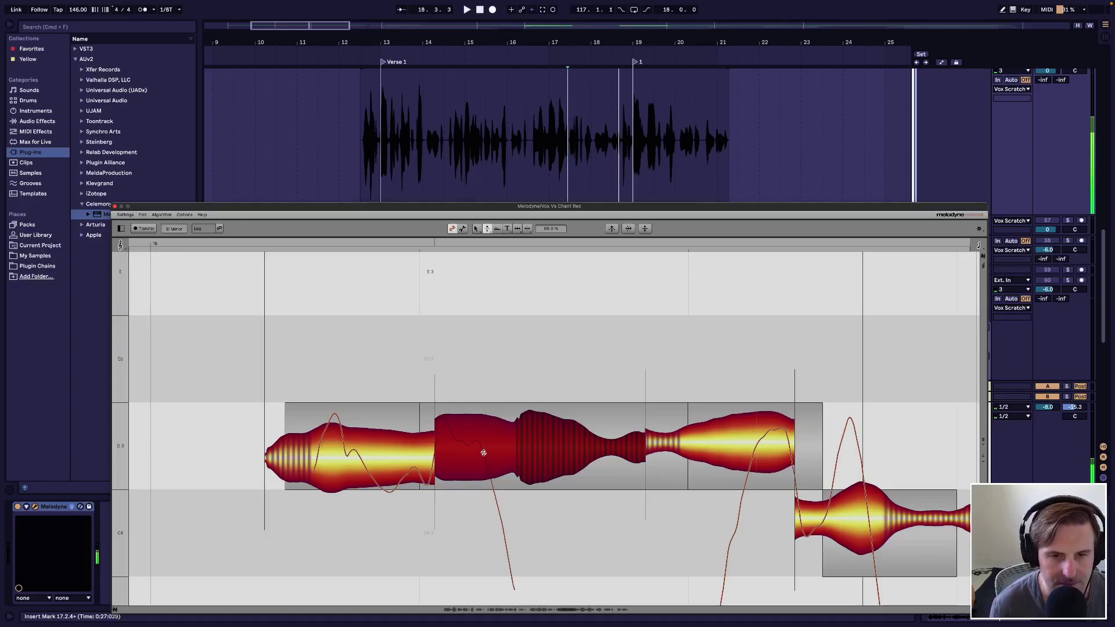
Reduce the pitch modulation of the first D3 note in bar 18 and play the phrase back
click(409, 464)
drag(343, 447, 350, 468)
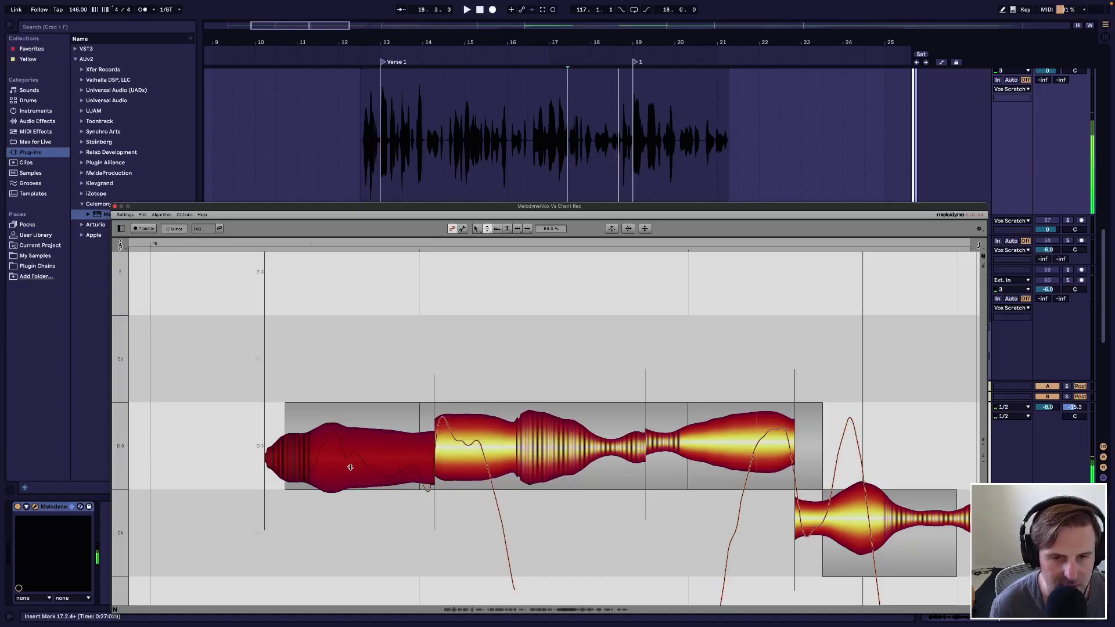
key(space)
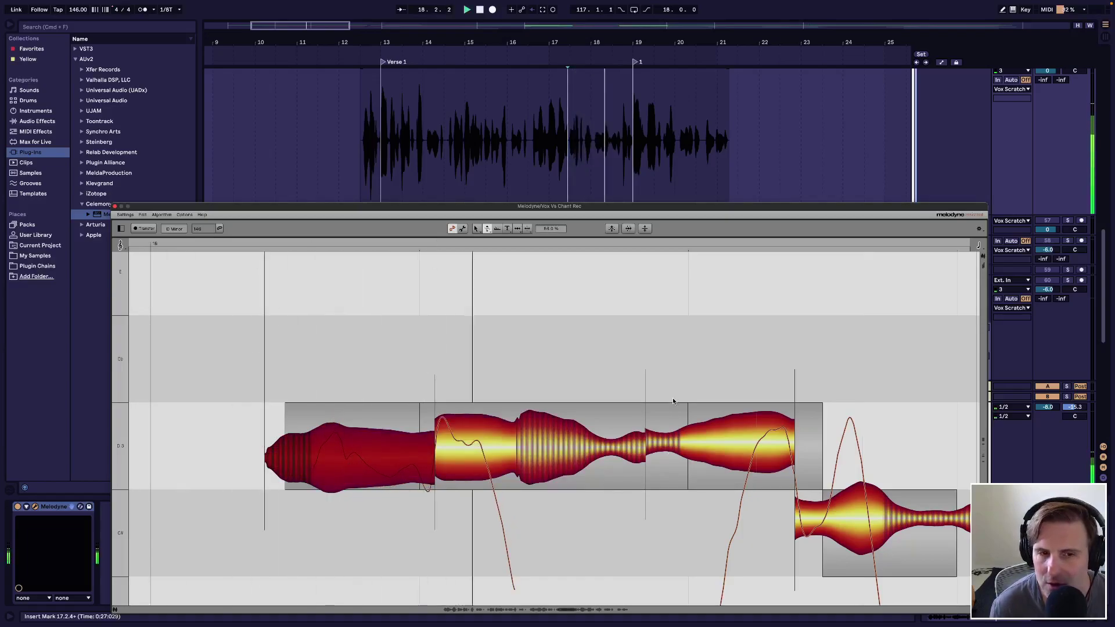
Lower the first low note of bar 18 to C#3 and play the phrase back to check it
scroll(581, 422, down, 5)
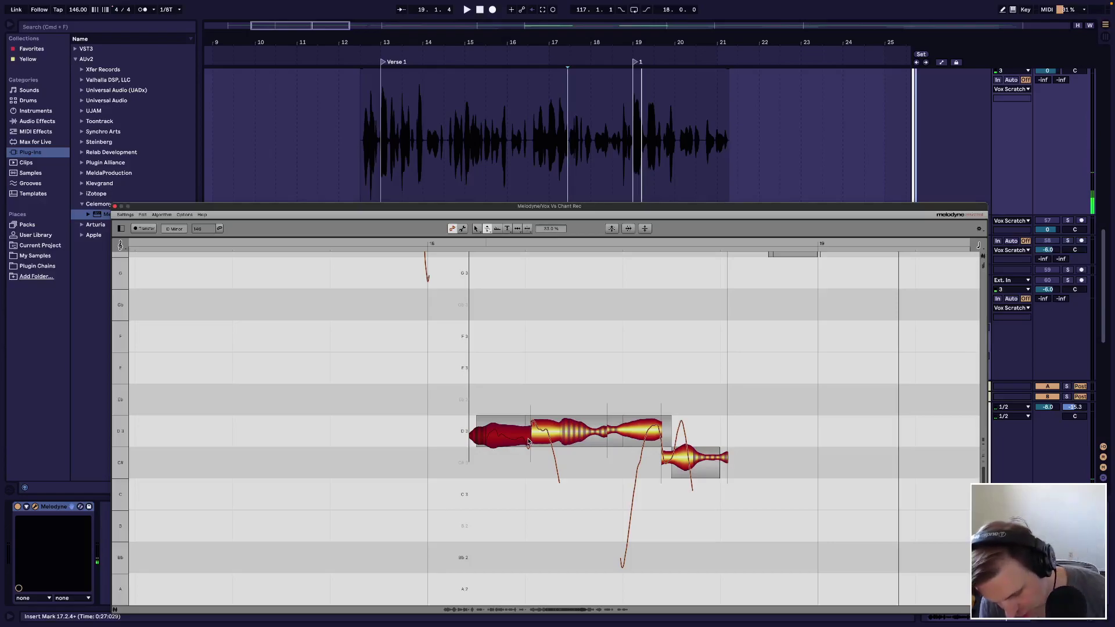
drag(515, 441, 513, 452)
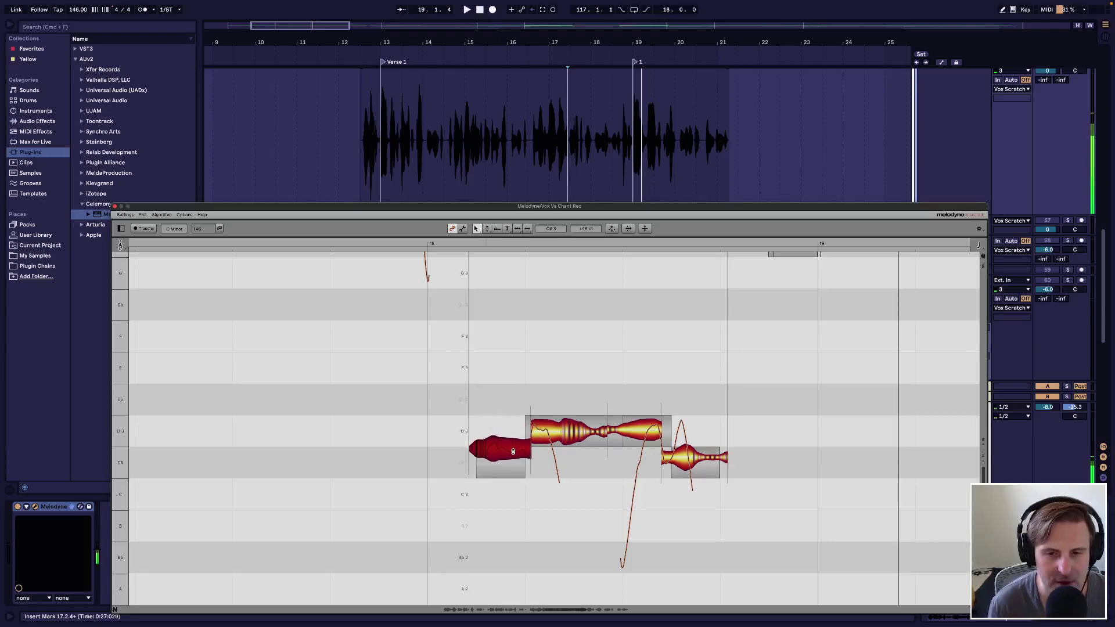
key(space)
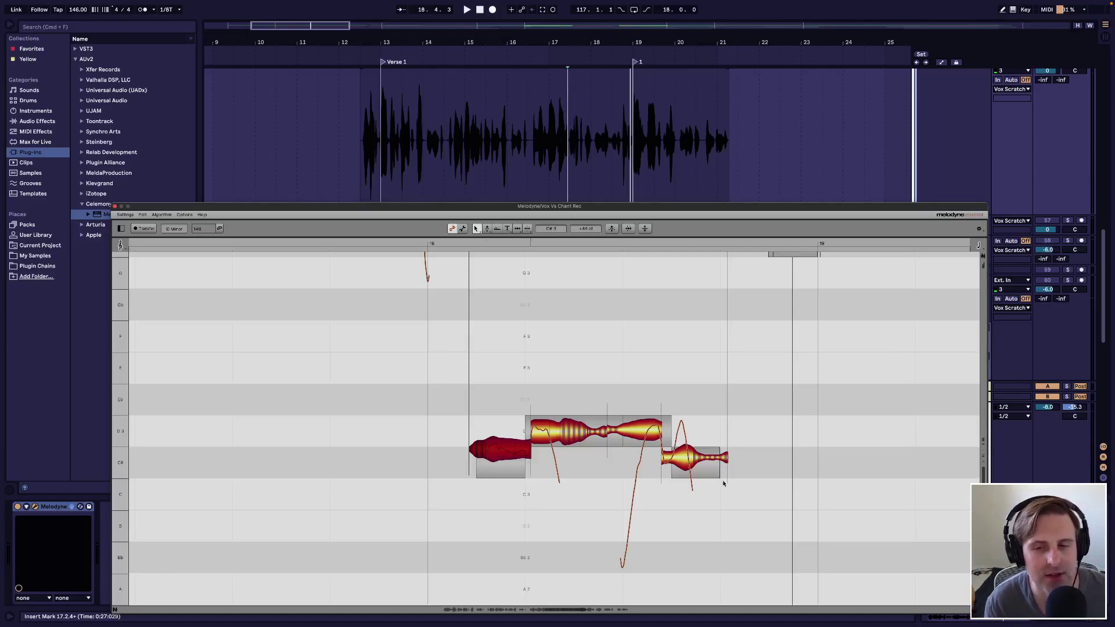
key(space)
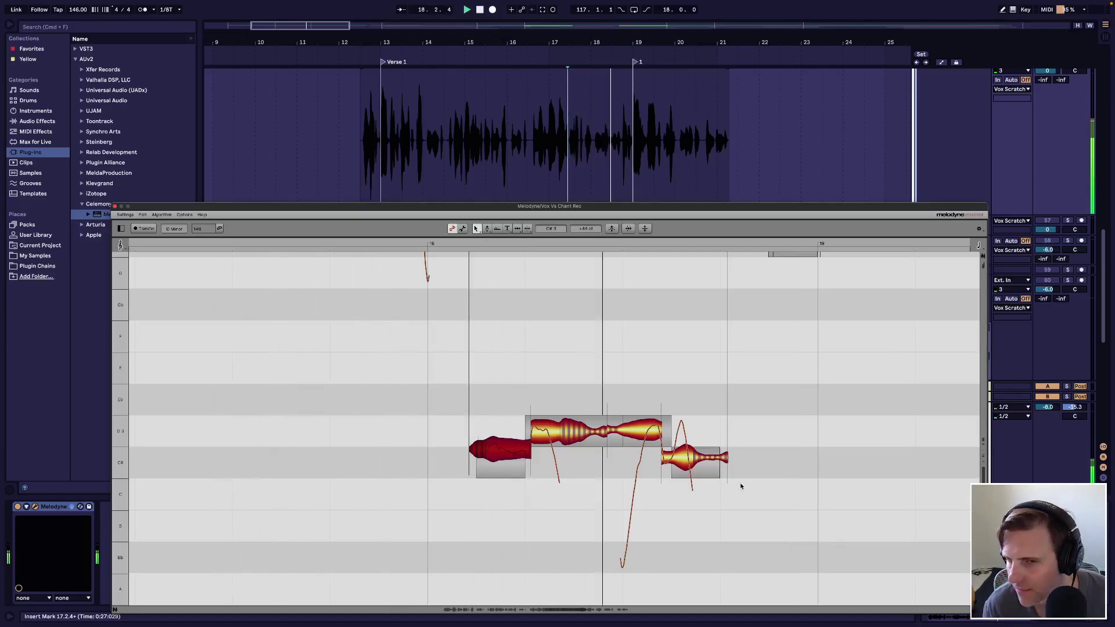
key(space)
Play the vocal from 18.4.1 in the arrangement to listen to the bar 19 phrase
scroll(607, 441, down, 3)
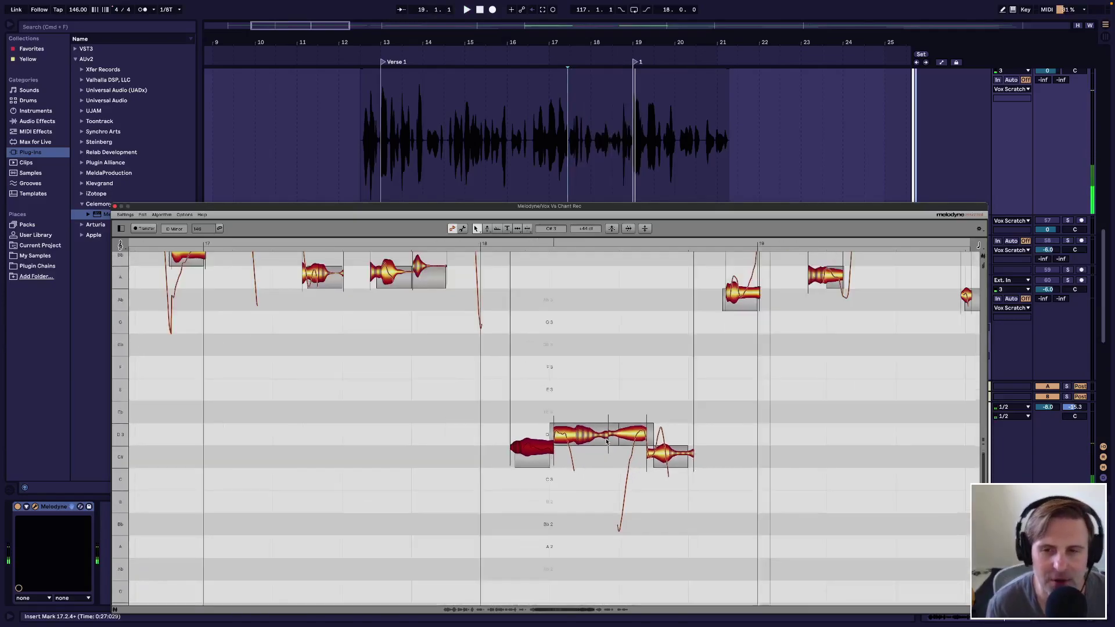
scroll(684, 378, down, 3)
scroll(685, 378, up, 1)
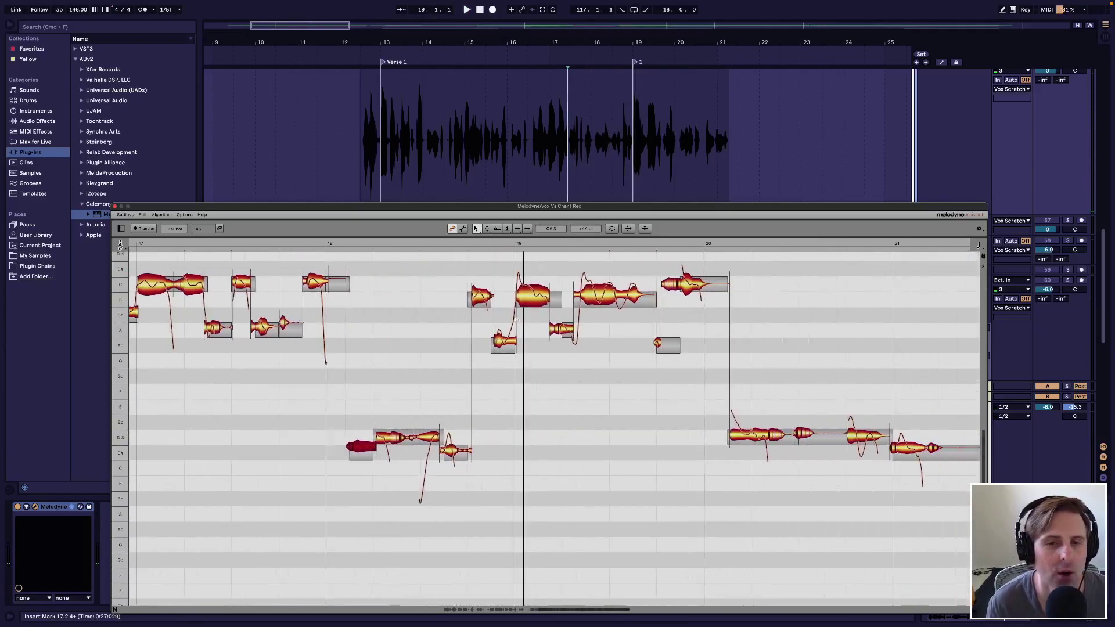
click(574, 140)
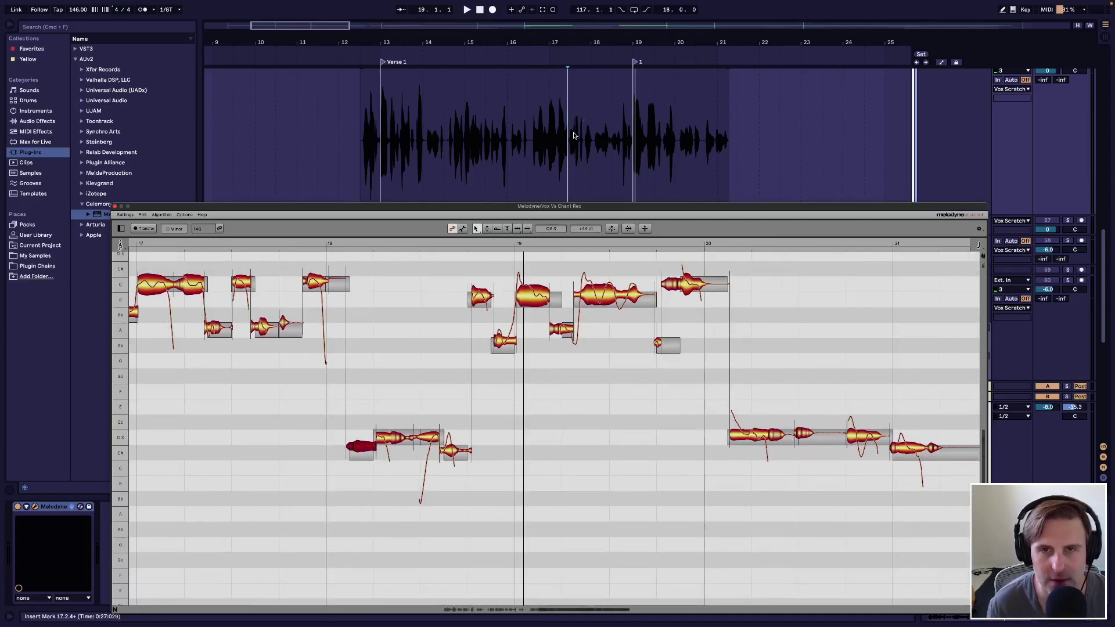
key(space)
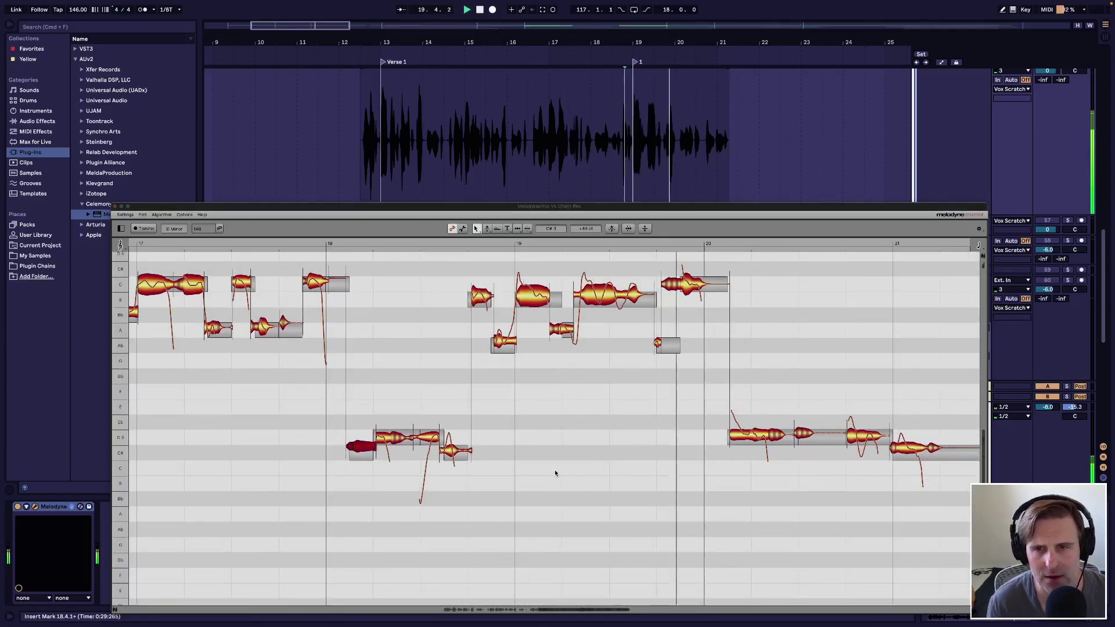
Reduce the pitch modulation of the long B3 note in bar 19 and of the shorter B3 note at the start of the bar
click(604, 299)
key(F3)
drag(606, 300, 604, 314)
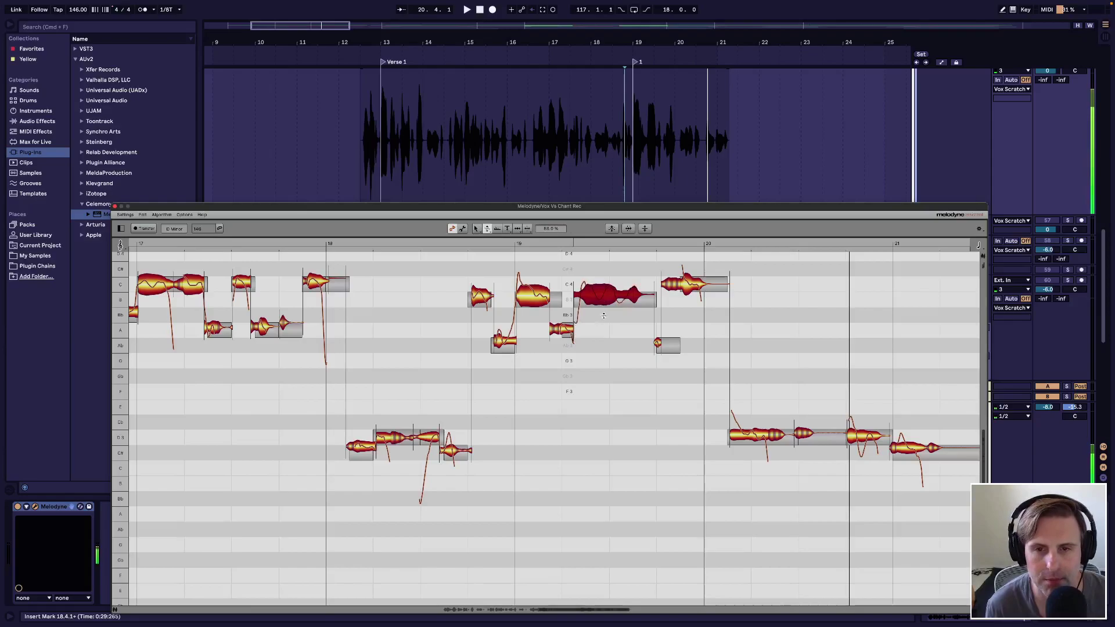
click(532, 295)
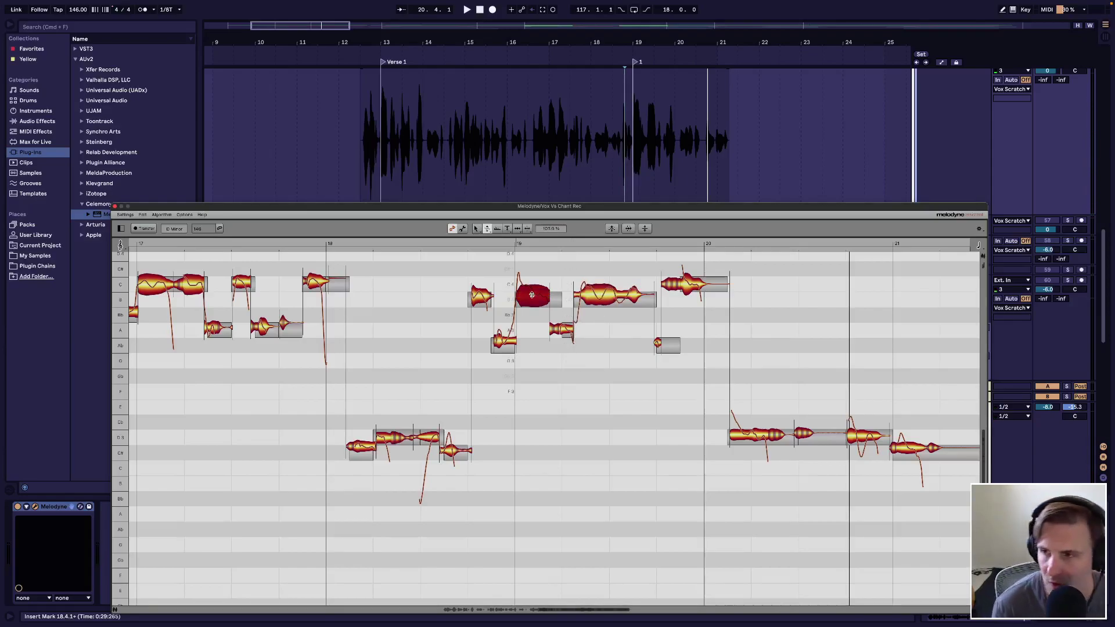
drag(532, 295, 534, 306)
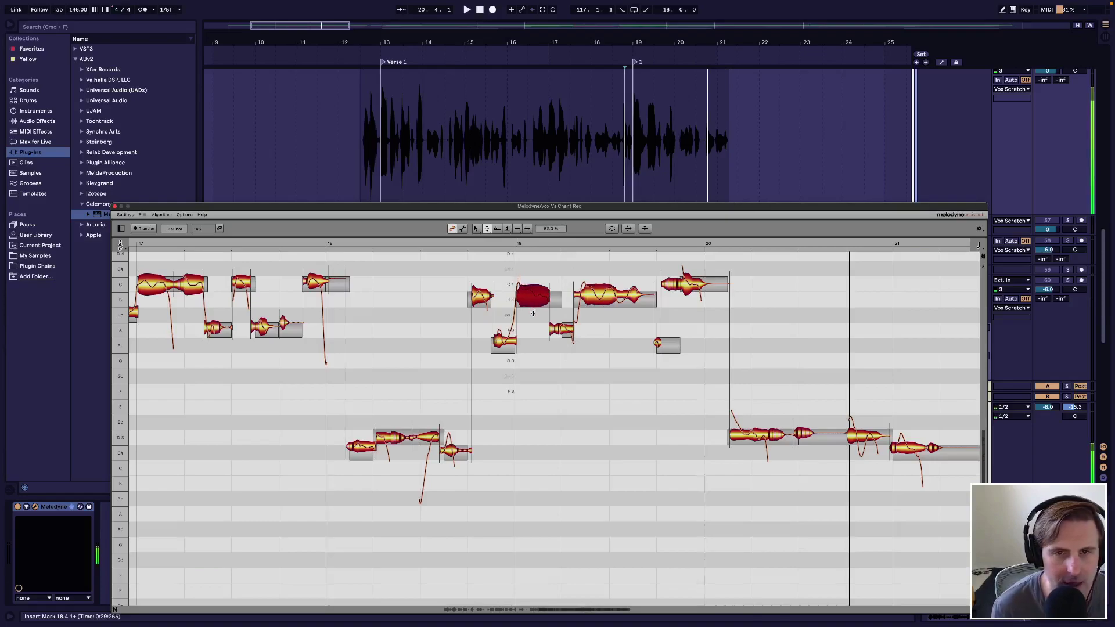
click(533, 313)
Select the three B3 notes around bar 19, raise them together towards C4 with the Main Tool, and play the phrase back
click(481, 296)
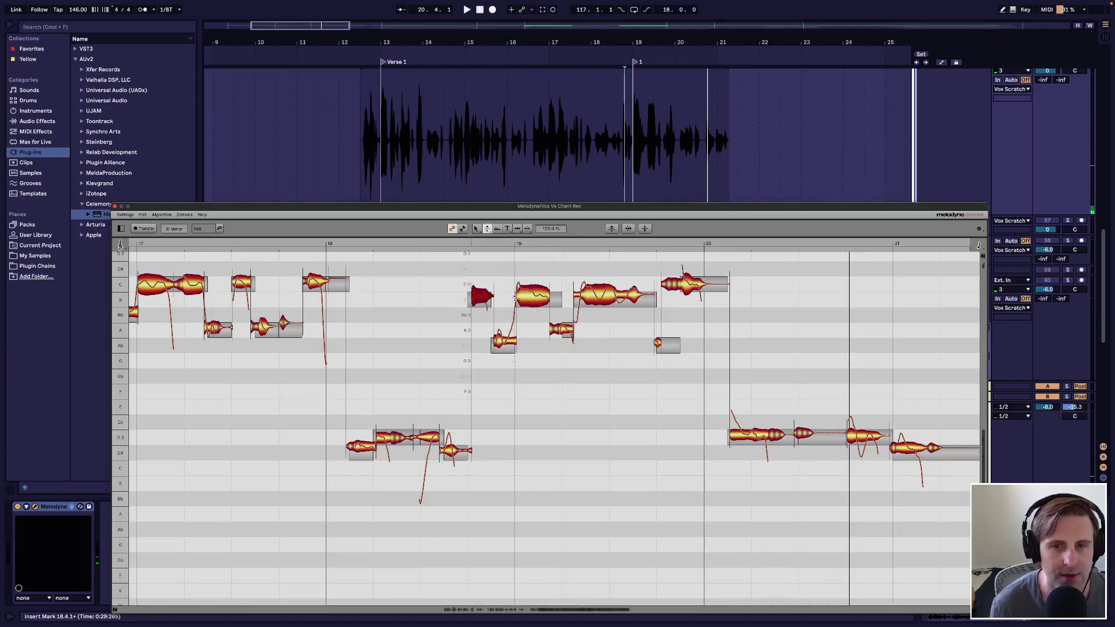
shift+click(535, 295)
shift+click(614, 295)
key(F1)
drag(614, 295, 604, 292)
click(592, 357)
key(space)
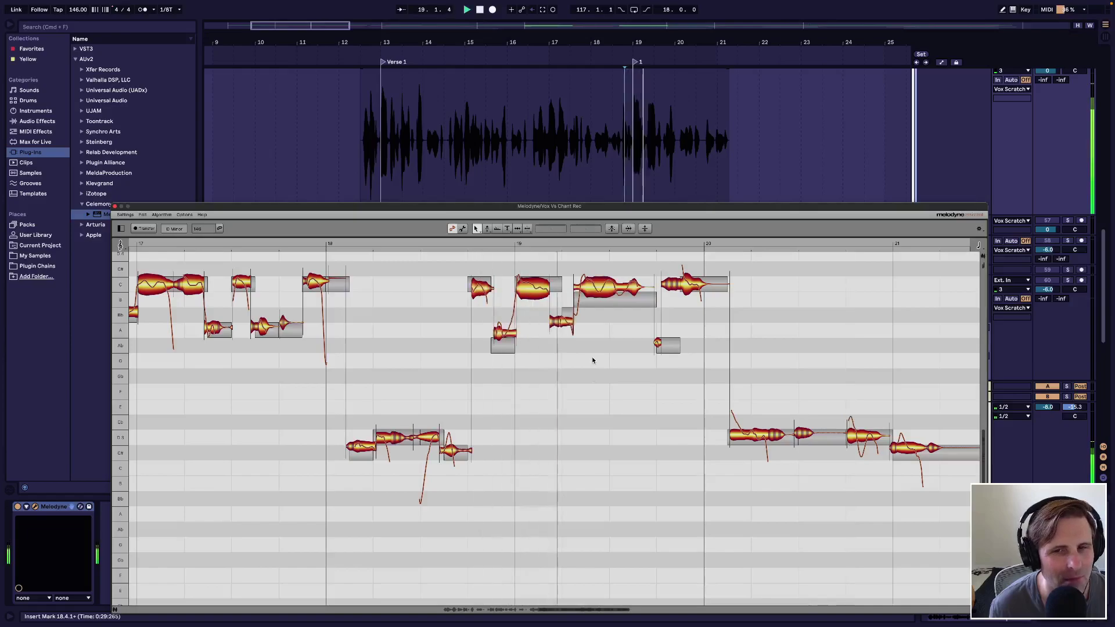
Lower the short note before the long note in bar 19 to A3 and play the phrase back
click(559, 322)
drag(558, 321, 560, 327)
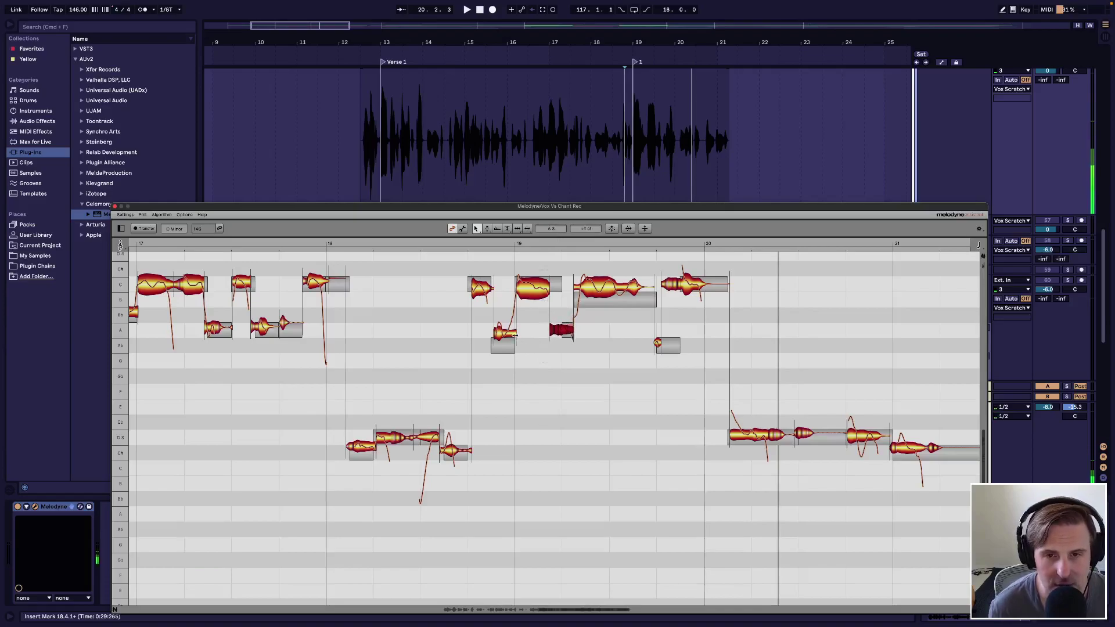
scroll(575, 316, up, 5)
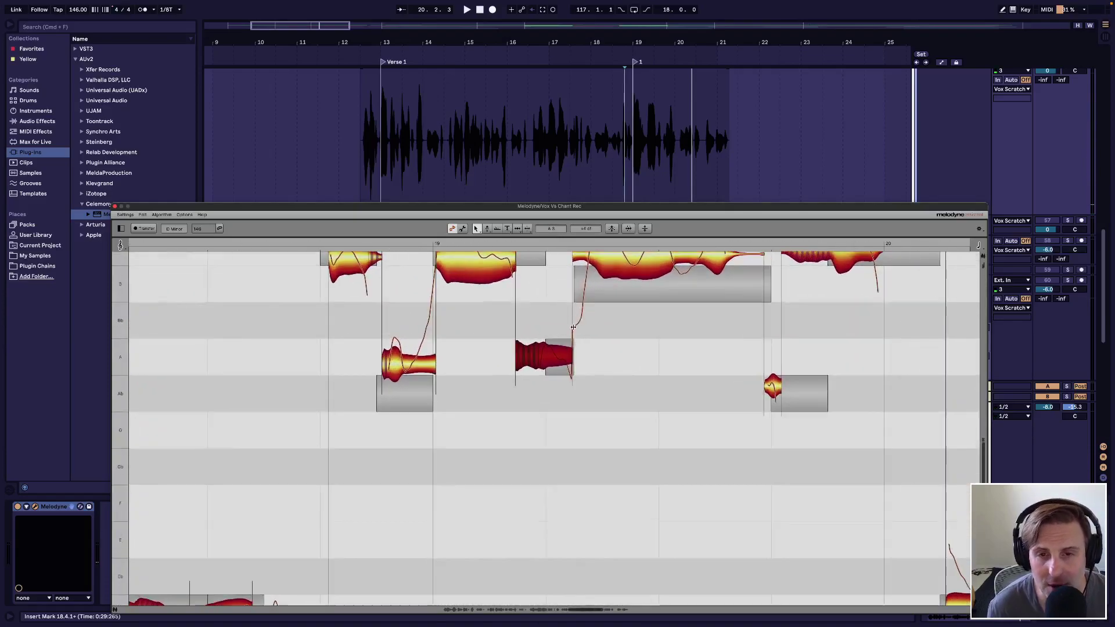
scroll(453, 304, up, 3)
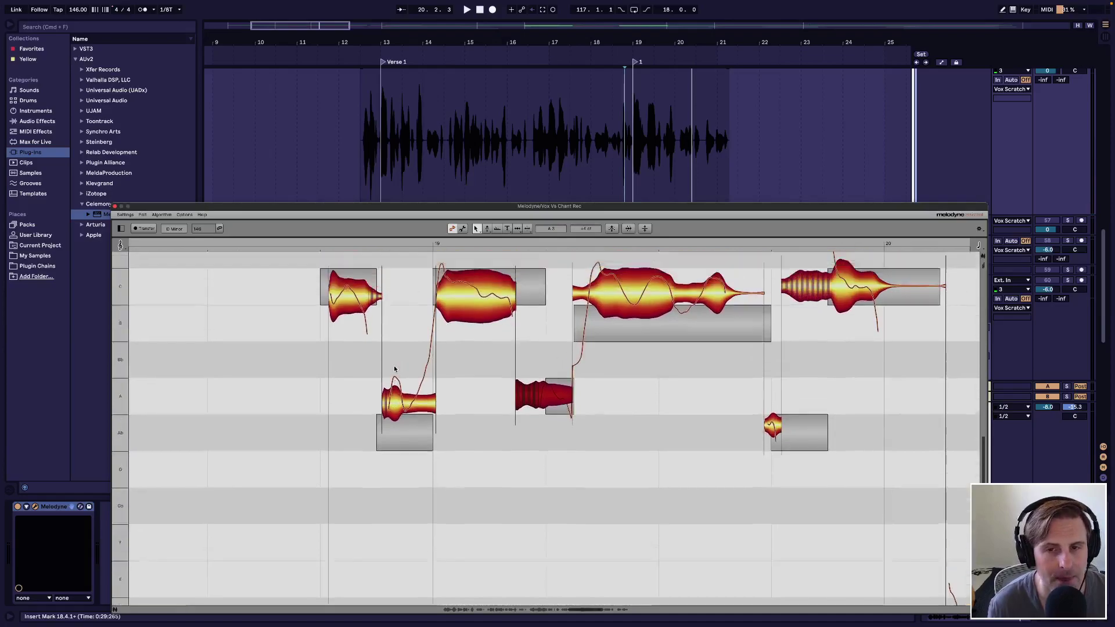
key(space)
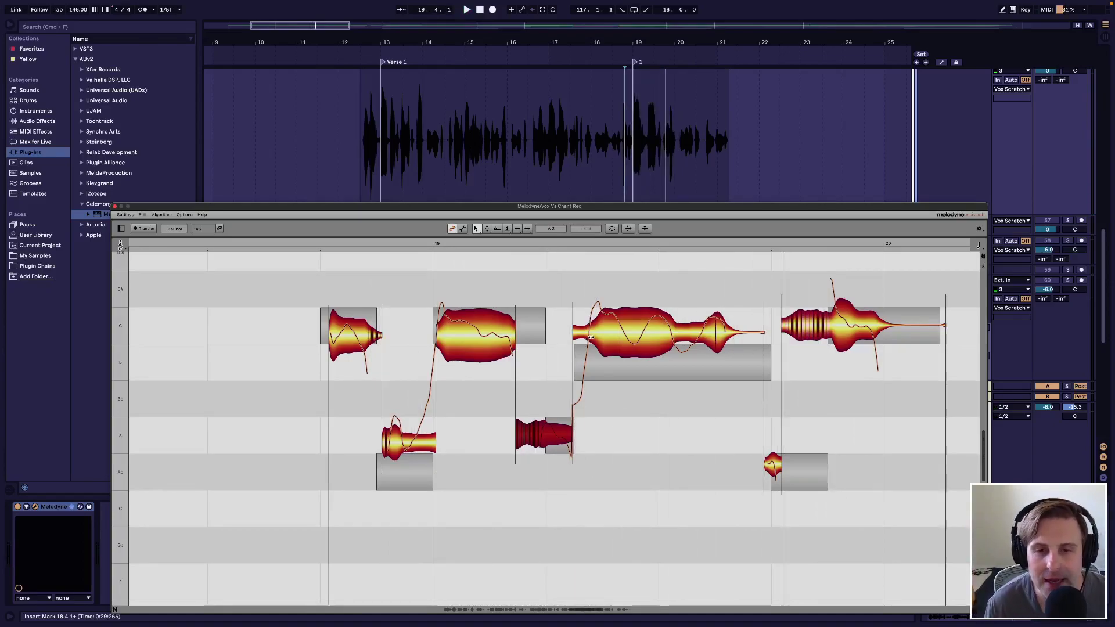
Adjust the pitch transition from the short A3 note into the long note in bar 19 with the Pitch Tool and play it back
click(589, 383)
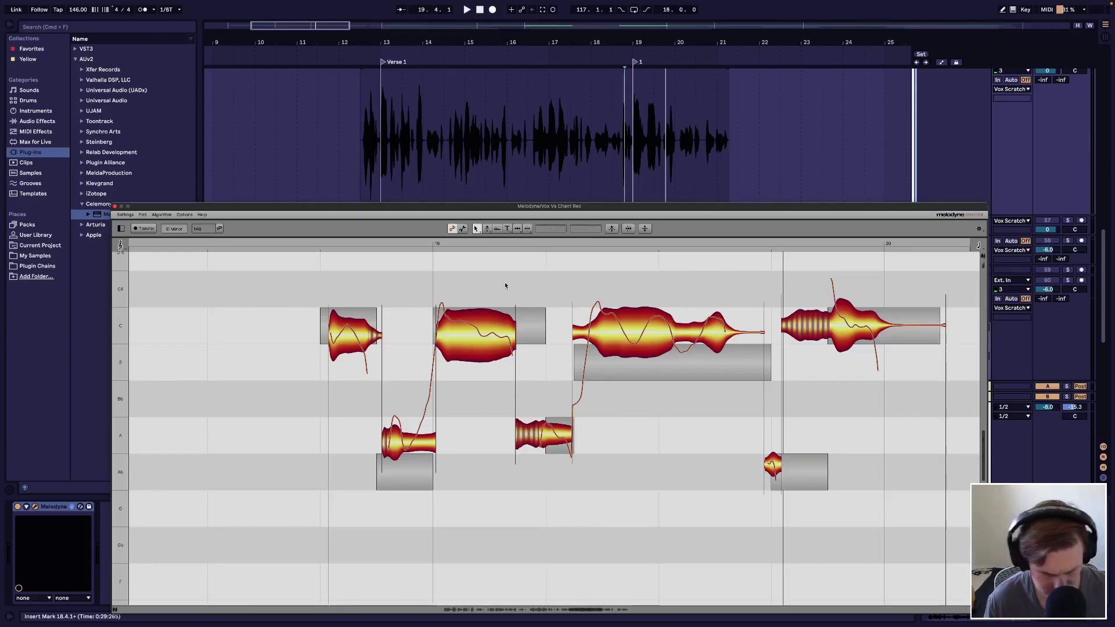
key(F2)
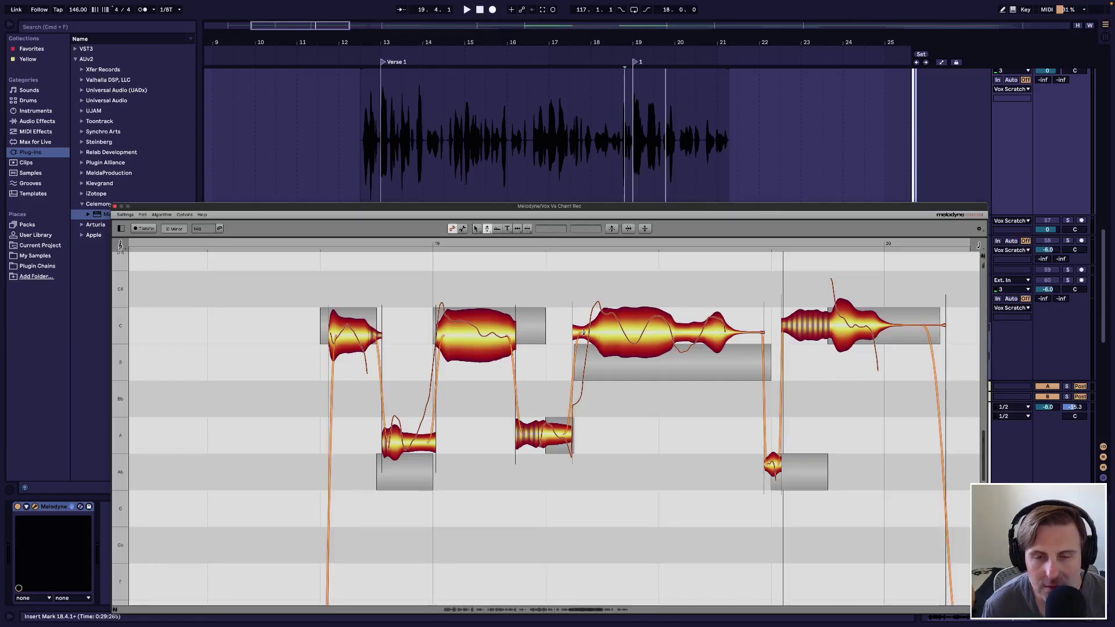
click(576, 335)
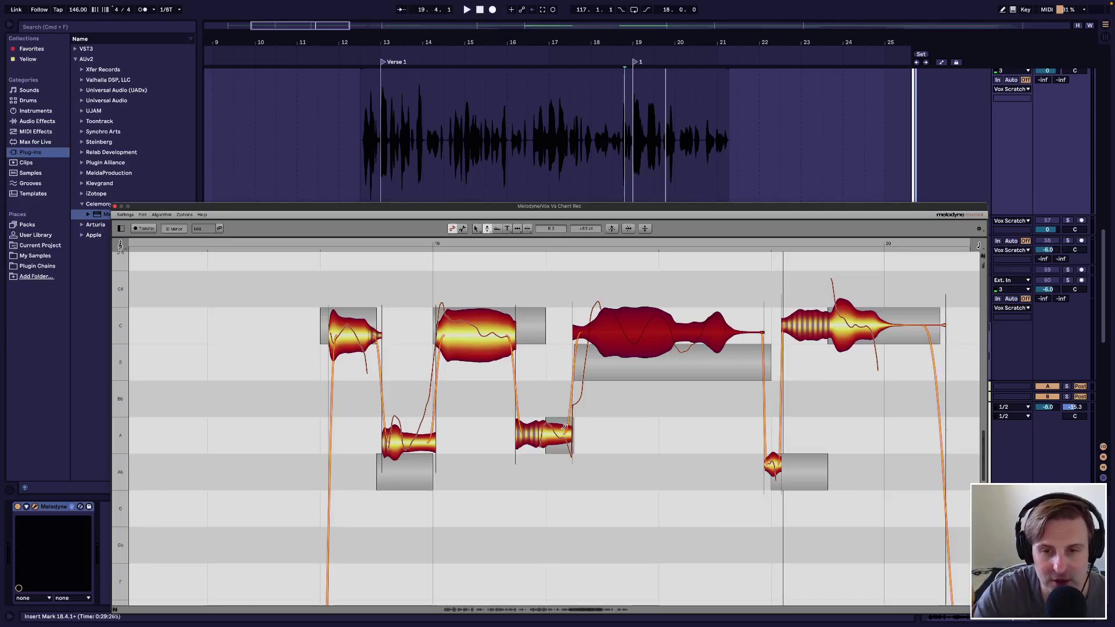
key(Right)
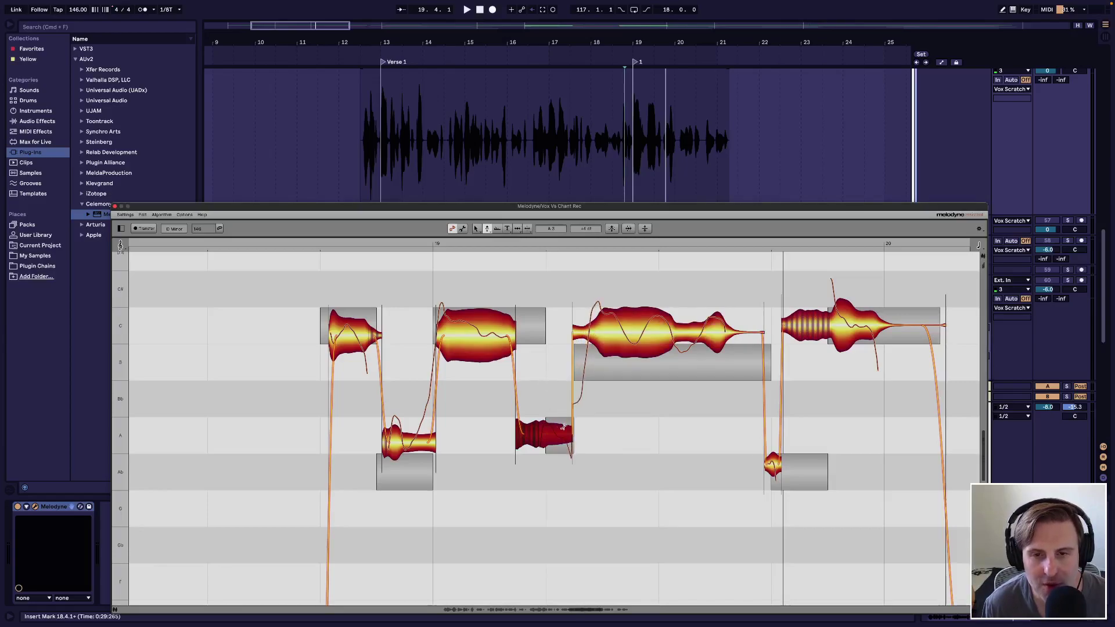
key(space)
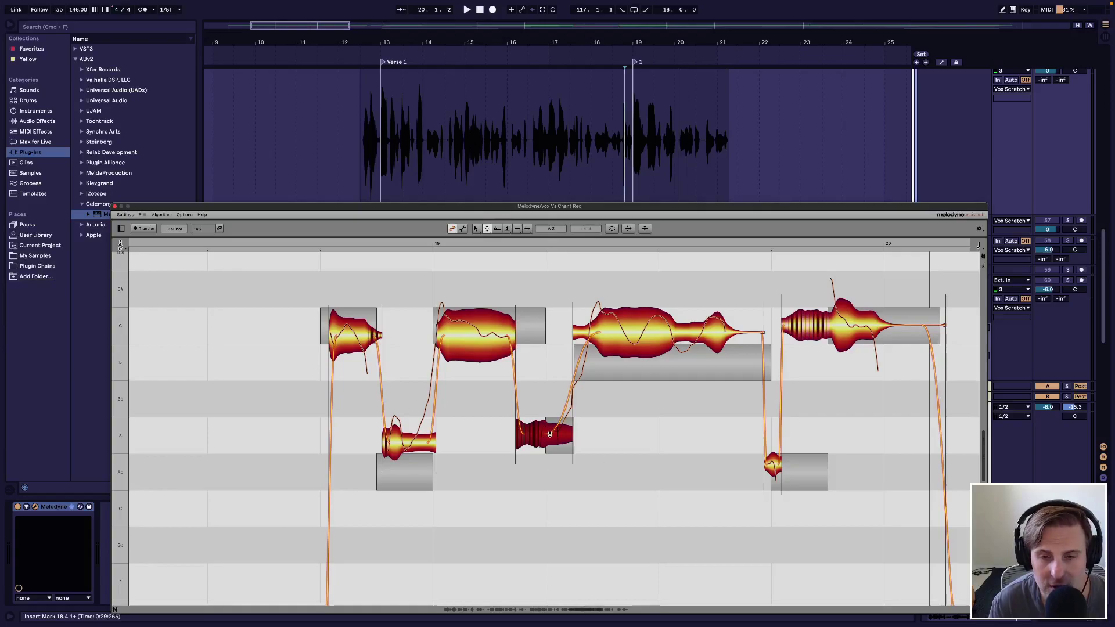
Compare an abrupt pitch transition between the A3 note and the long note in bar 19, restore the smooth one, and play it back
click(566, 440)
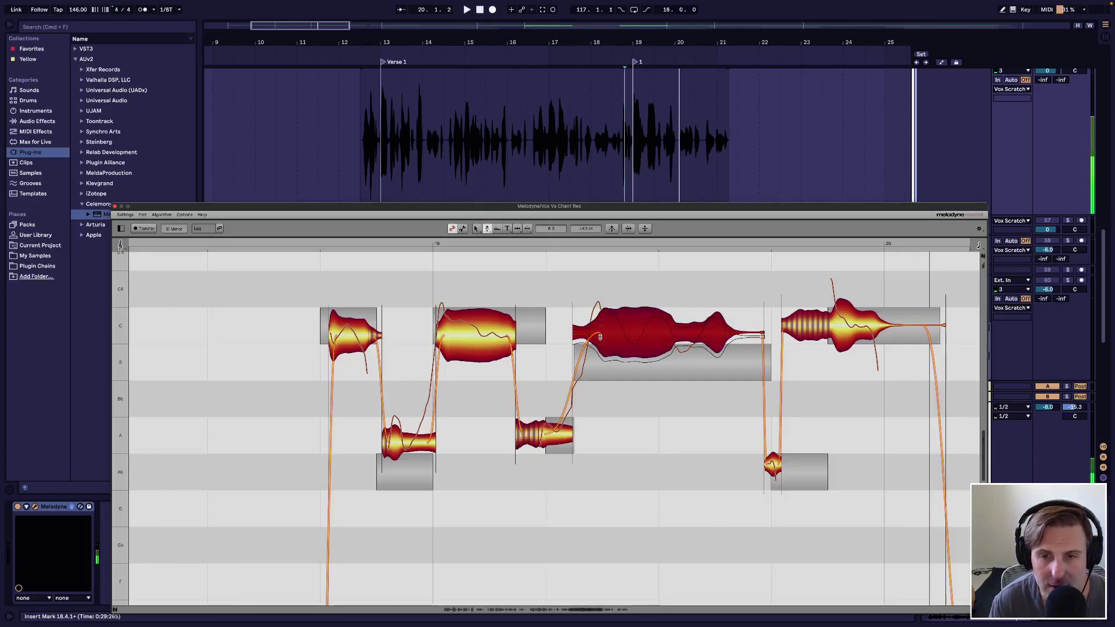
drag(566, 440, 566, 440)
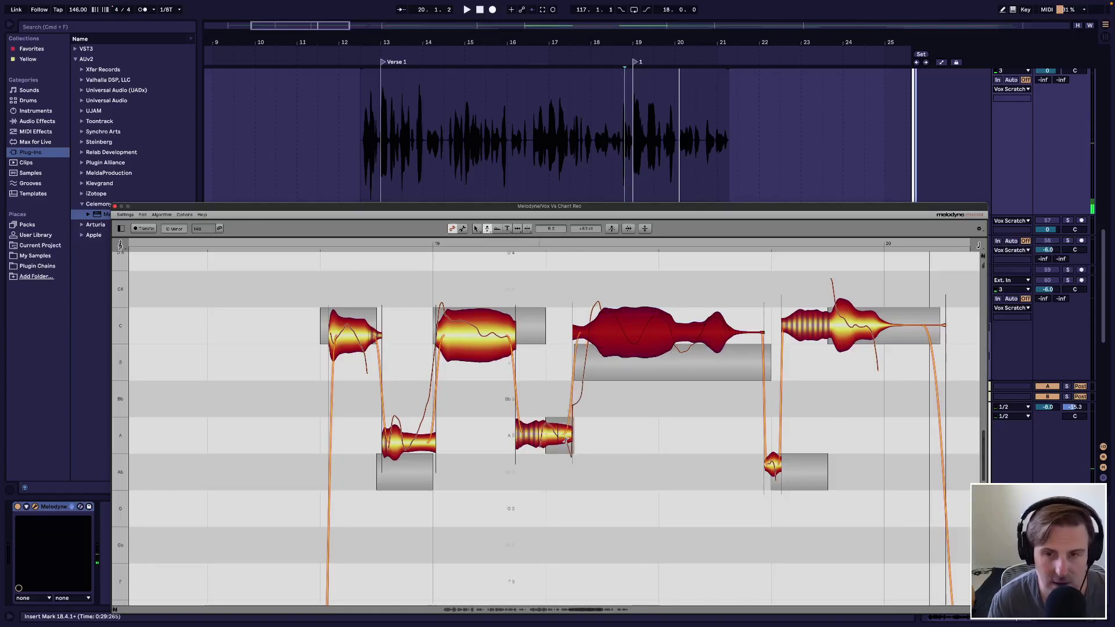
click(566, 436)
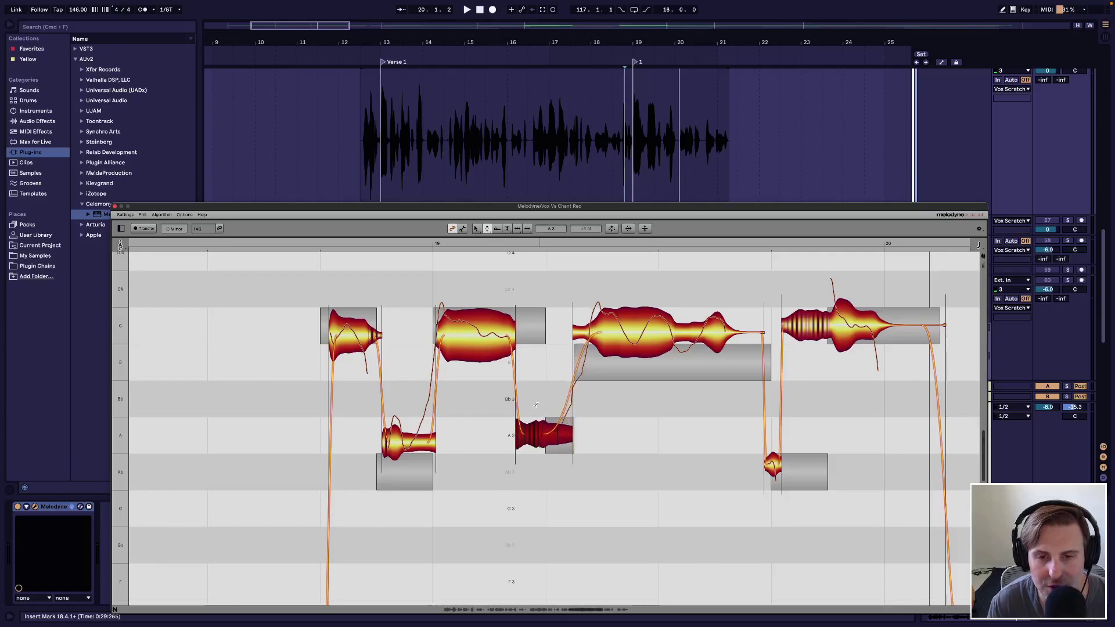
key(space)
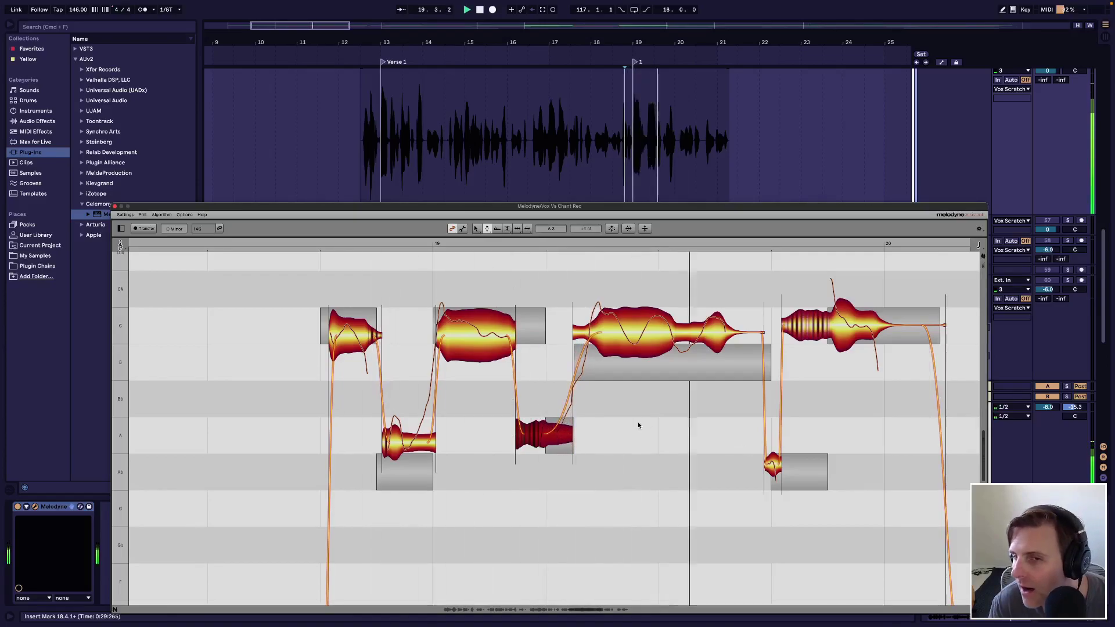
scroll(897, 420, down, 8)
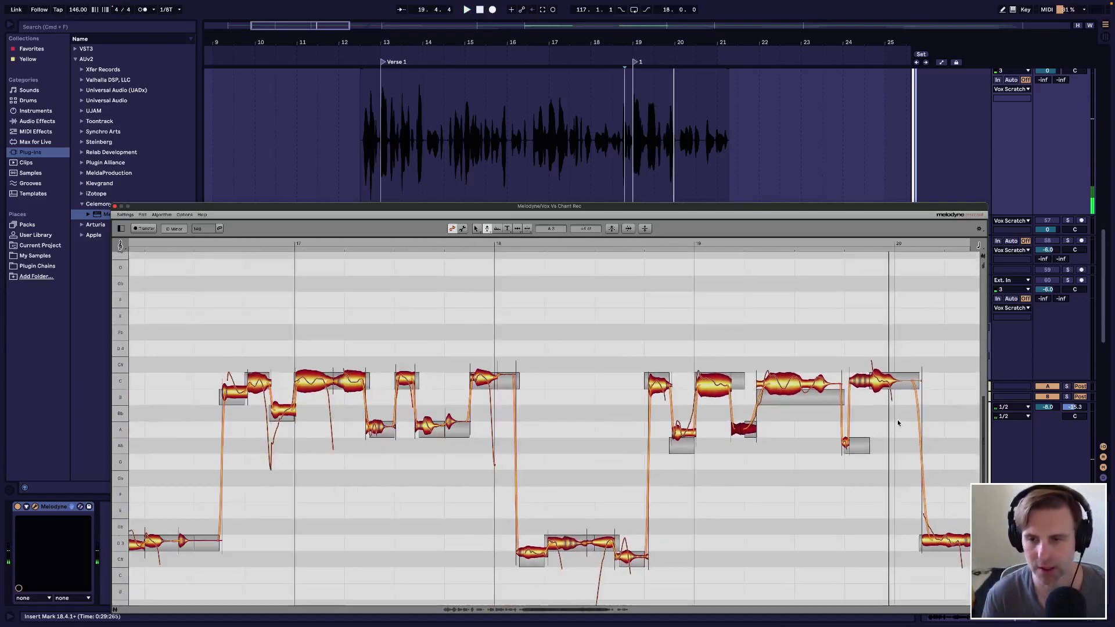
Select the first low D3 note in bar 20 and play the vocal phrase from 19.3.4 to judge its pitch
scroll(766, 415, right, 5)
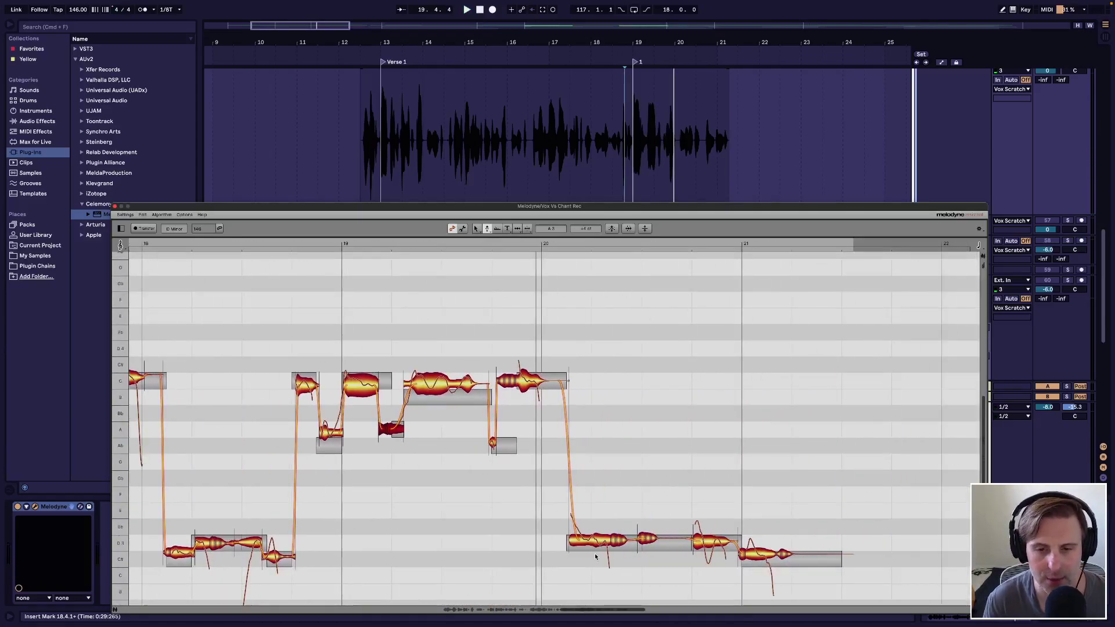
click(591, 549)
scroll(652, 449, down, 3)
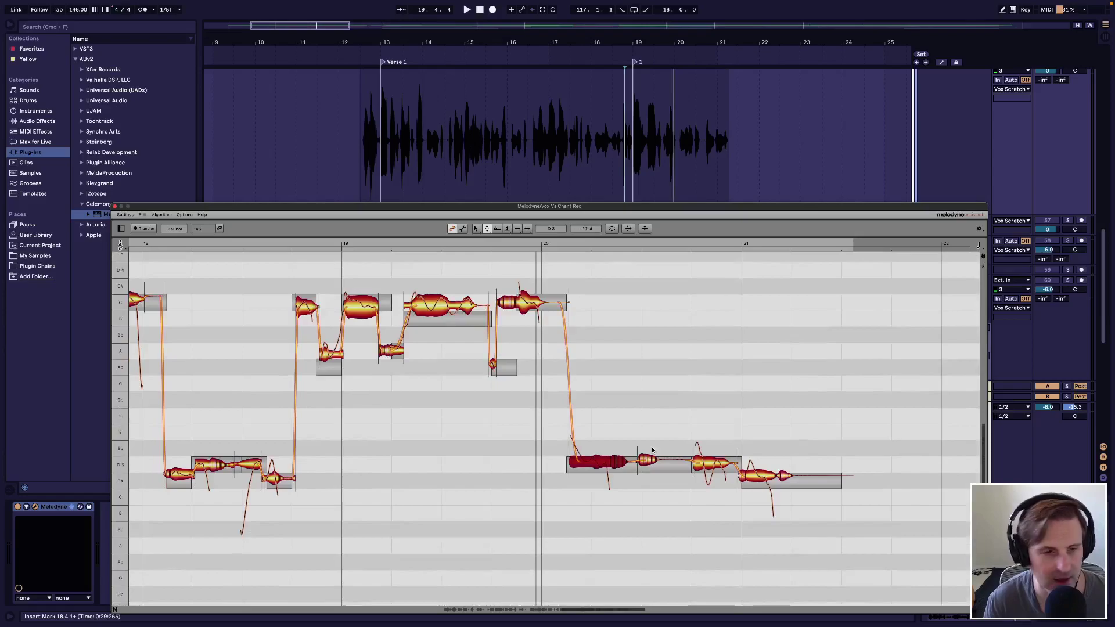
click(664, 150)
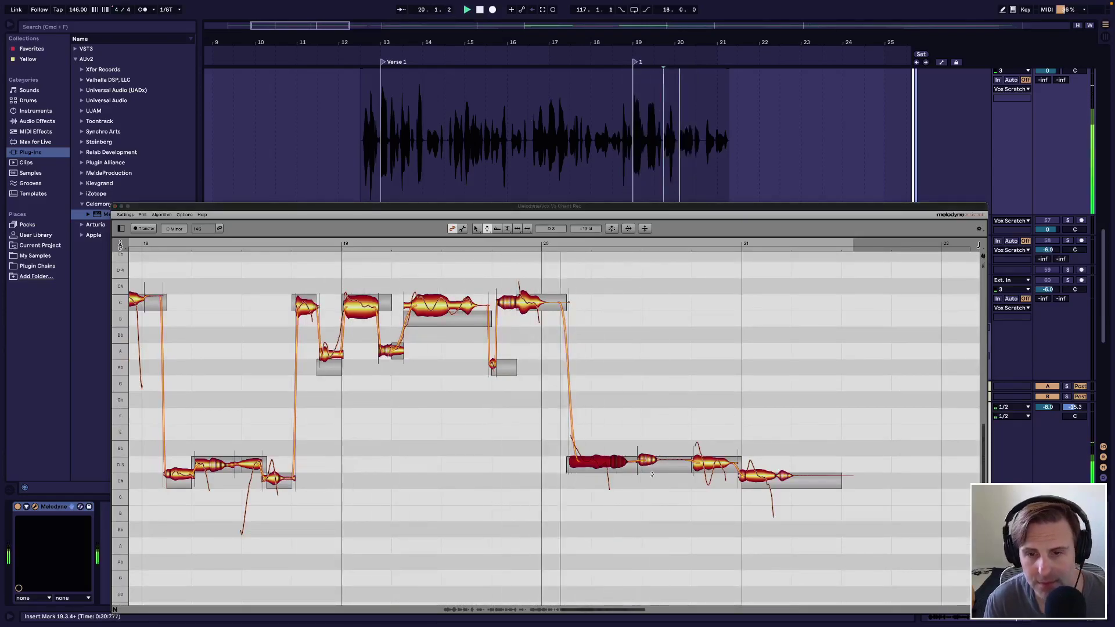
Snap the first low D3 note in bar 20 to its exact pitch and lower the second one slightly towards D3
click(606, 465)
key(F1)
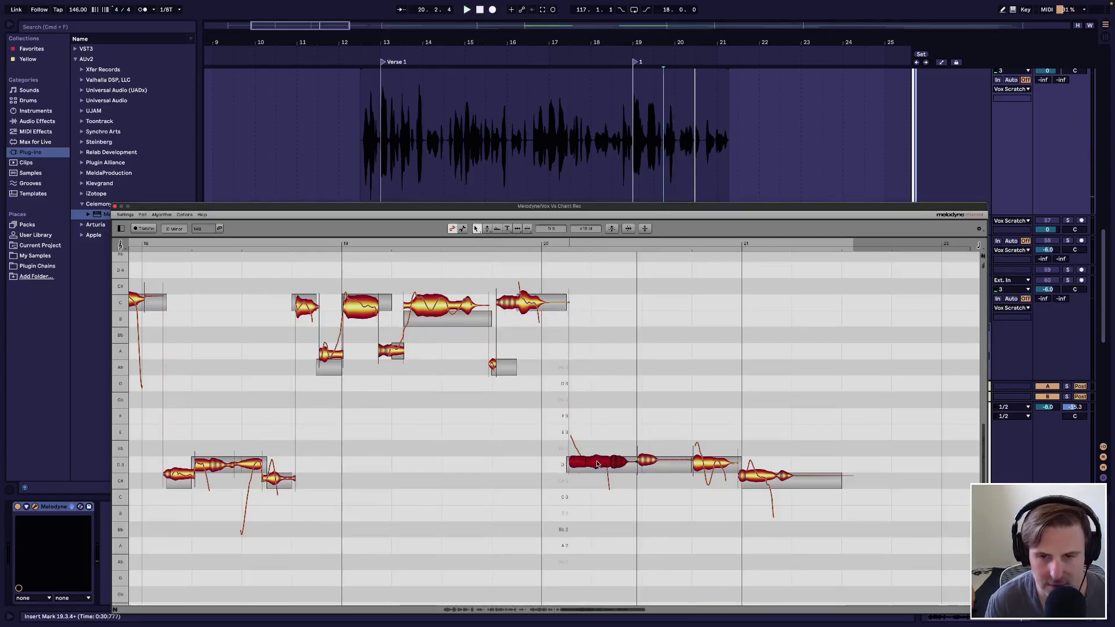
double_click(598, 463)
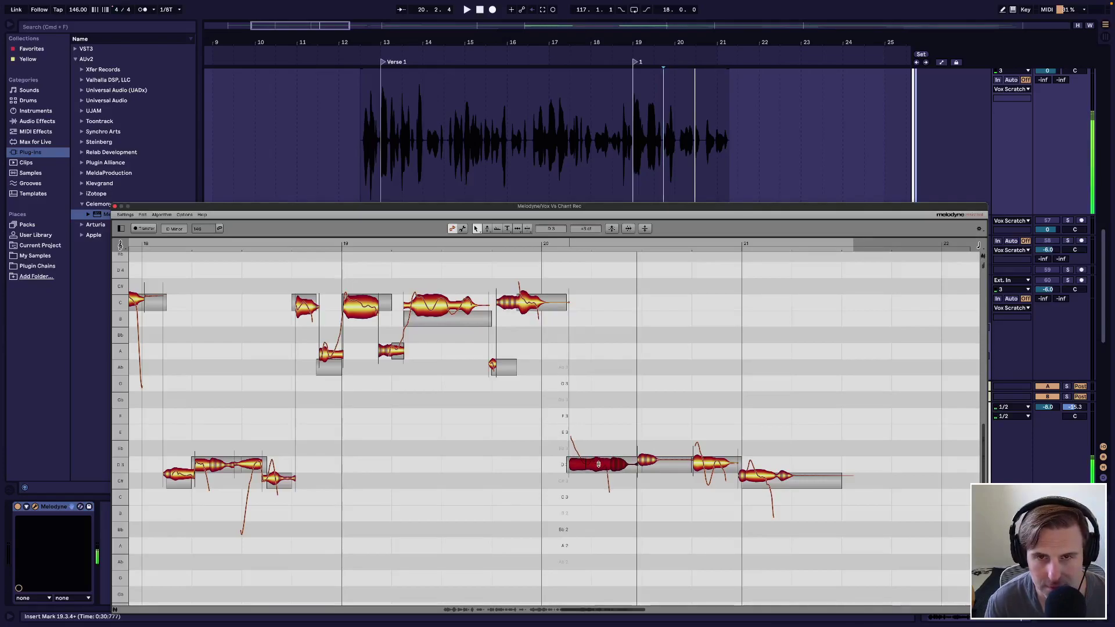
click(656, 462)
click(662, 464)
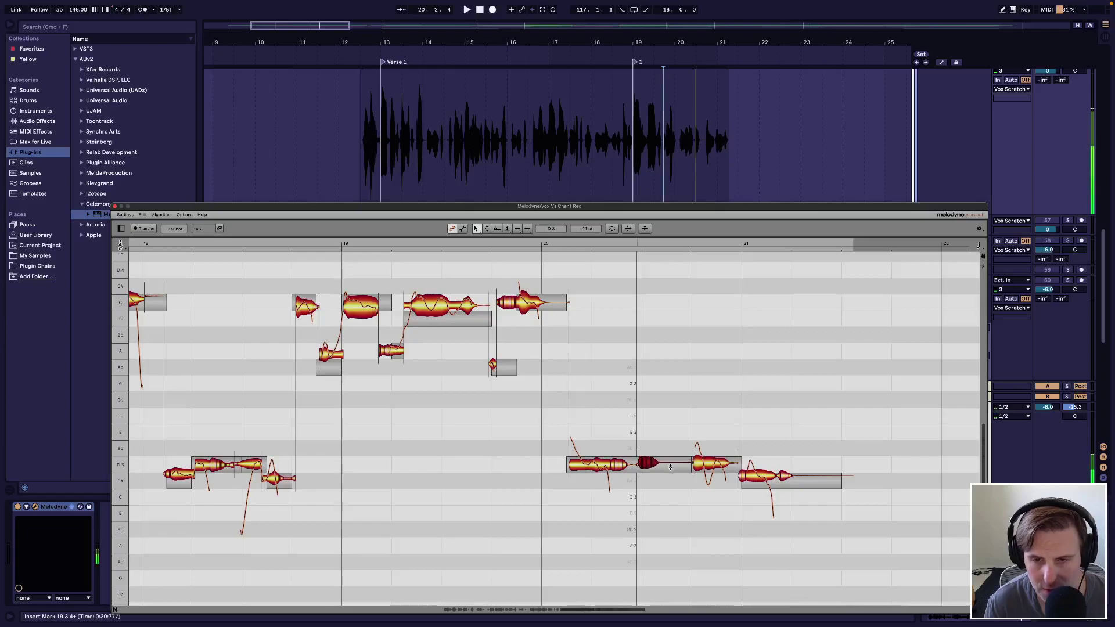
Reduce the pitch modulation of the third D3 note, just before bar 21, and snap it to exact pitch
click(719, 470)
click(716, 469)
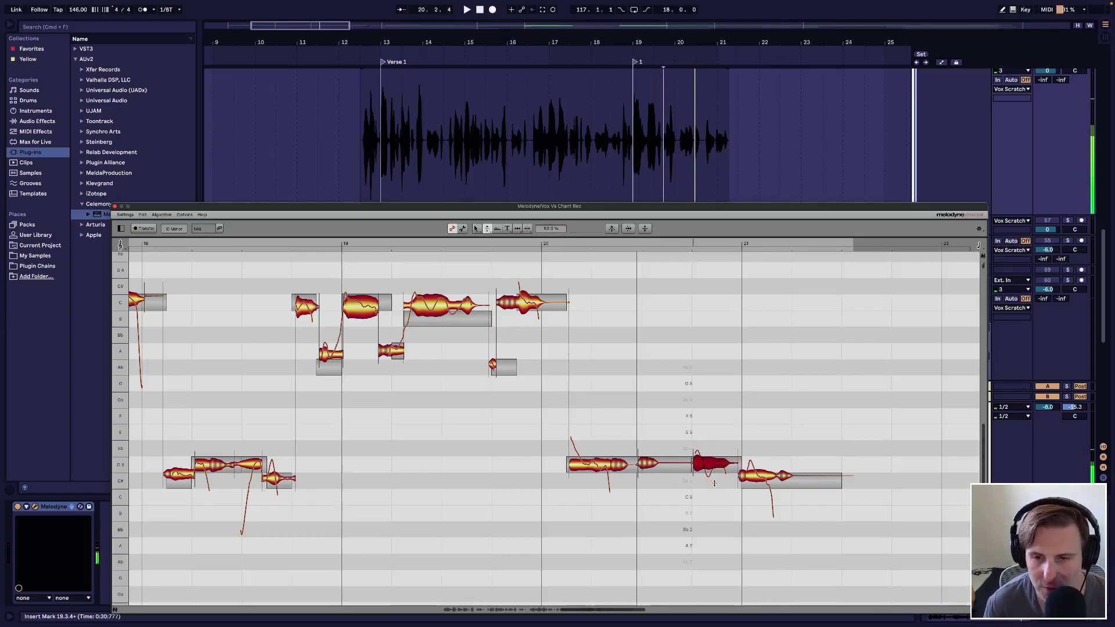
click(710, 467)
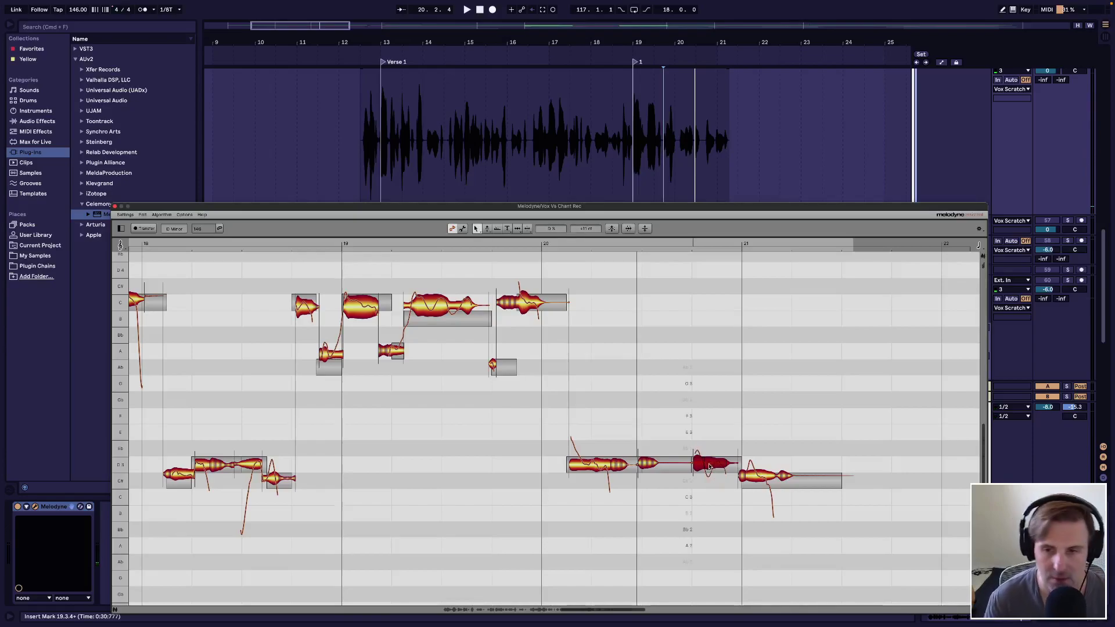
double_click(708, 467)
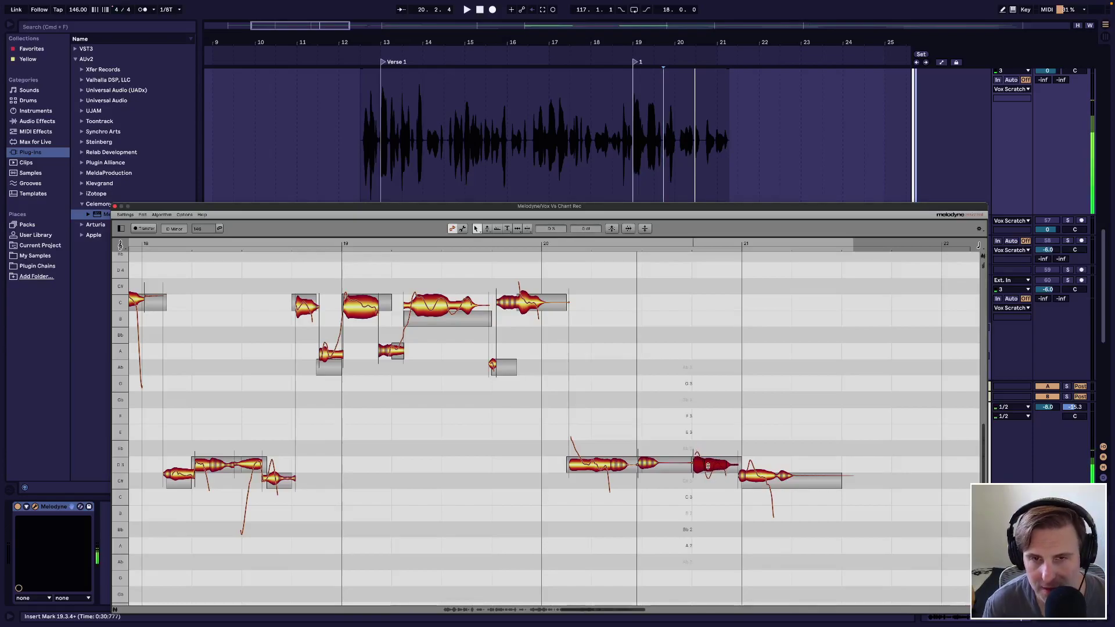
Raise the last note of the phrase, at bar 21, to D3 and play the phrase back
click(744, 482)
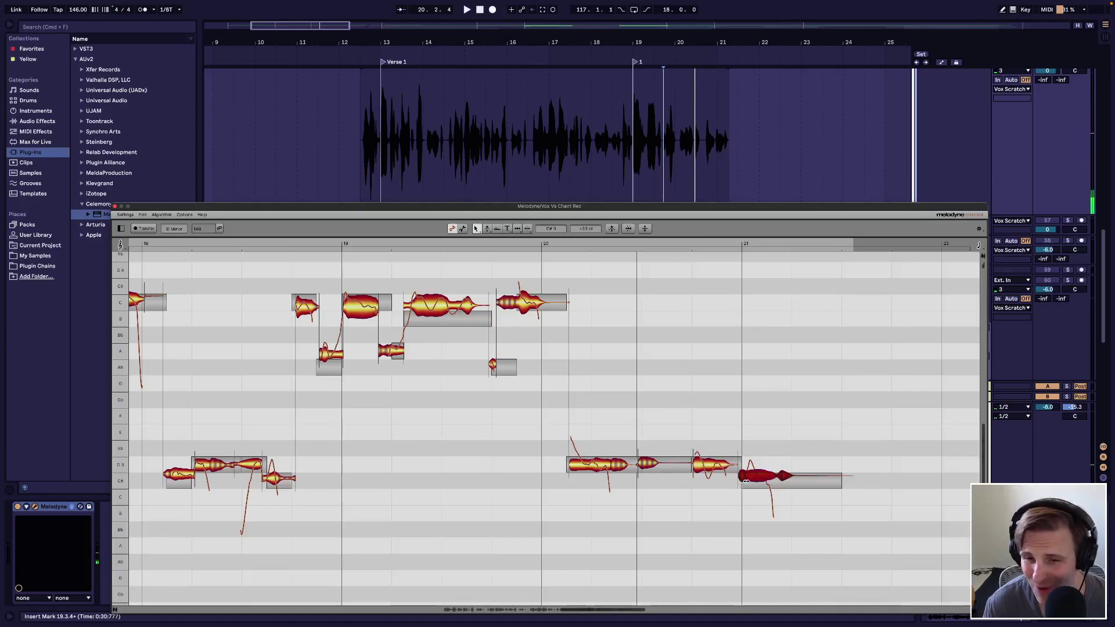
double_click(763, 481)
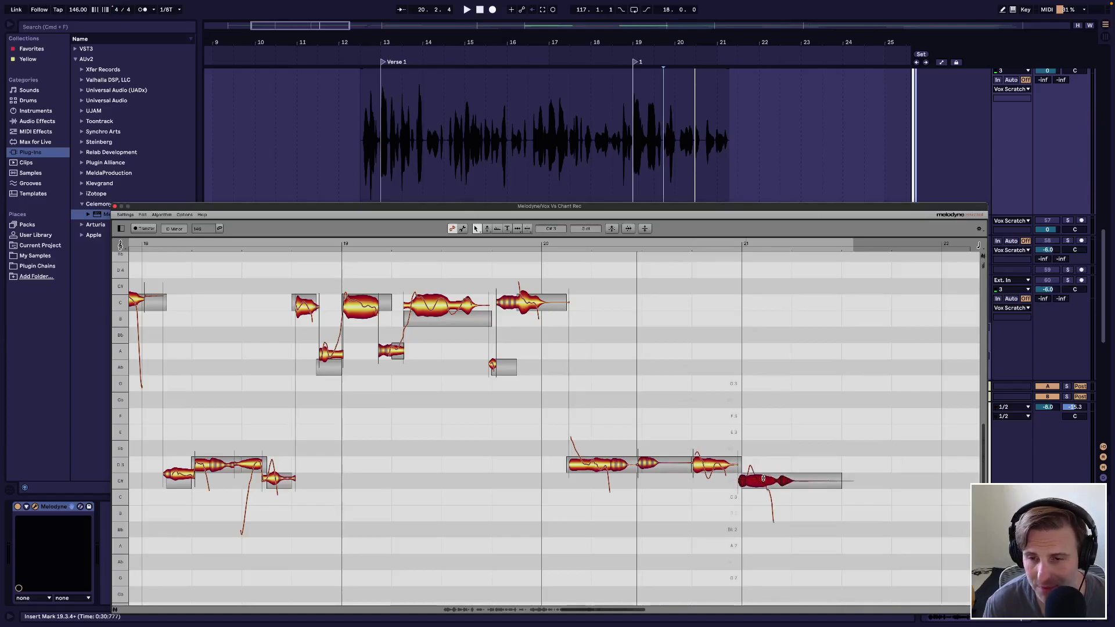
key(super+z)
drag(764, 482, 765, 469)
key(space)
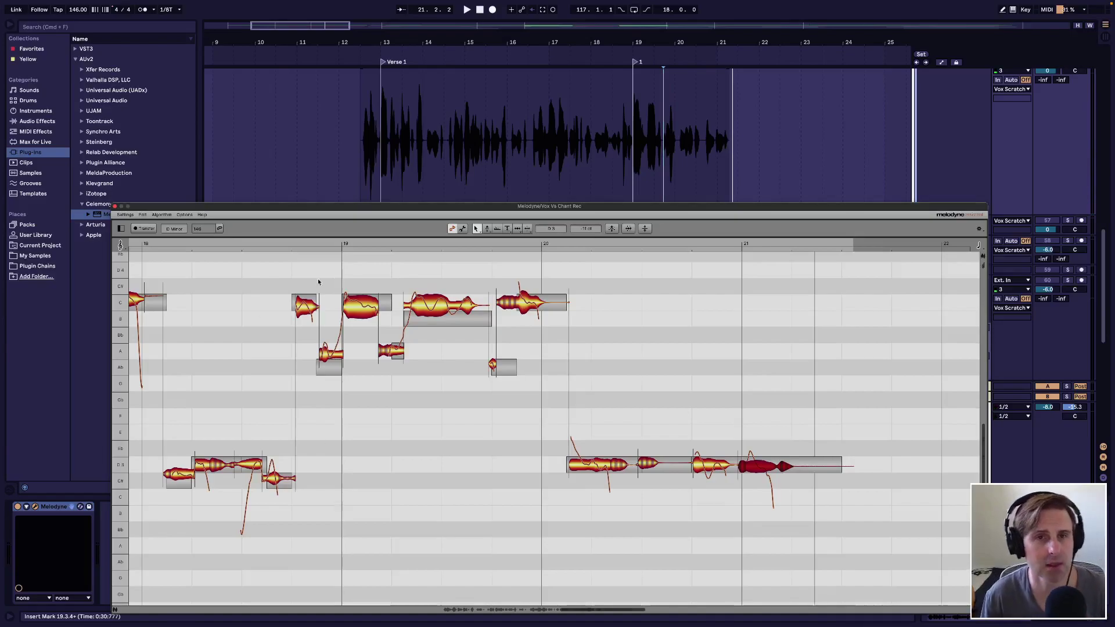
Set the master volume to -4.0 dB and play the whole tuned vocal back from 12.2.1
click(349, 148)
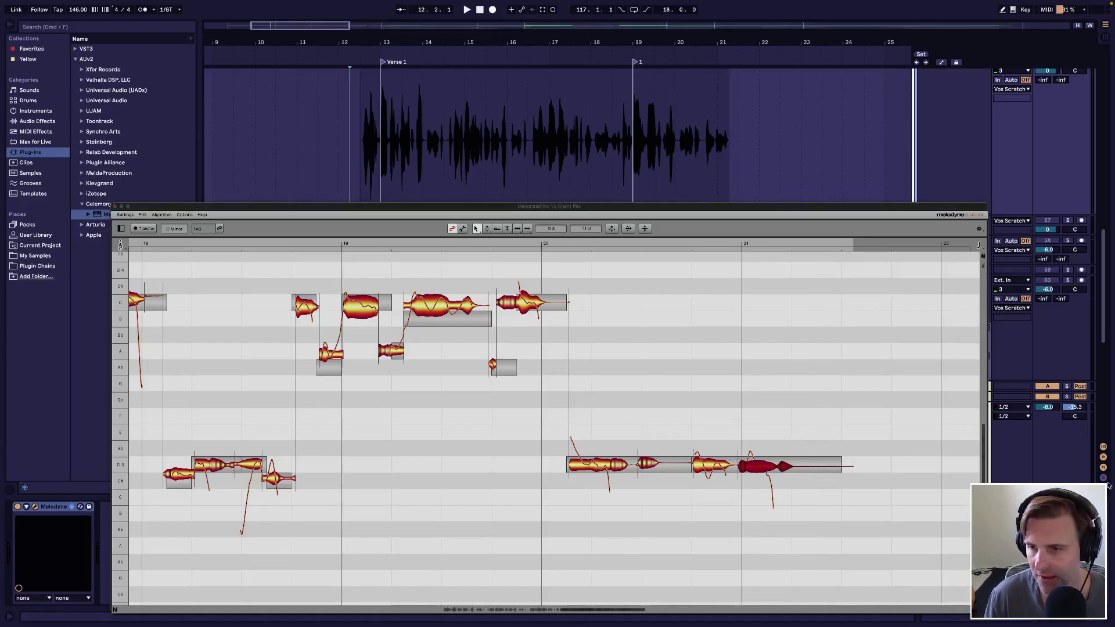
click(1037, 408)
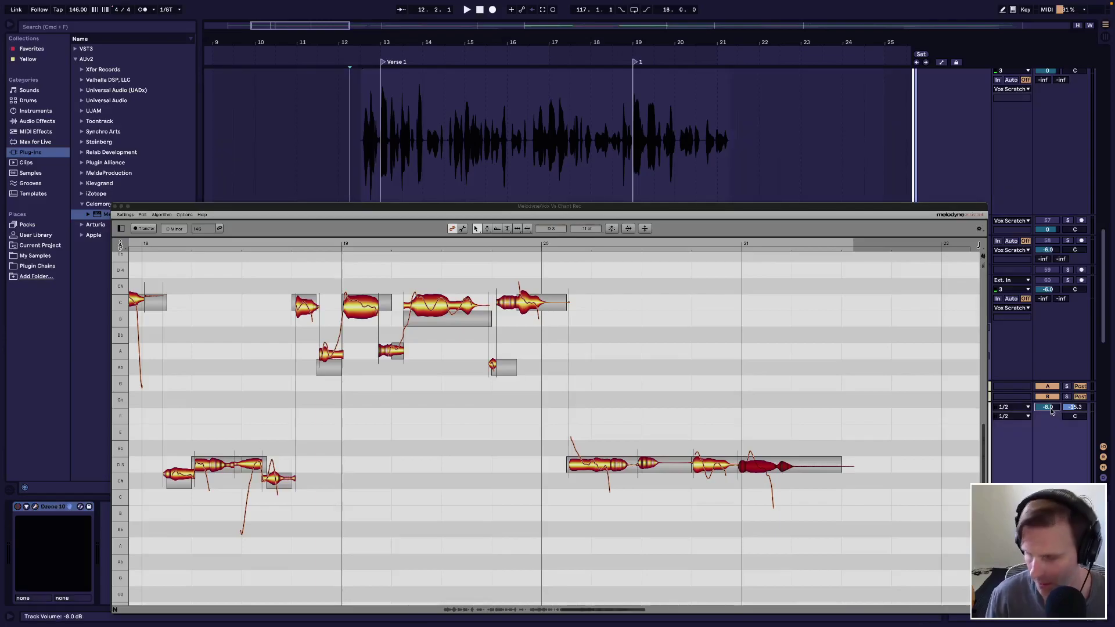
key(space)
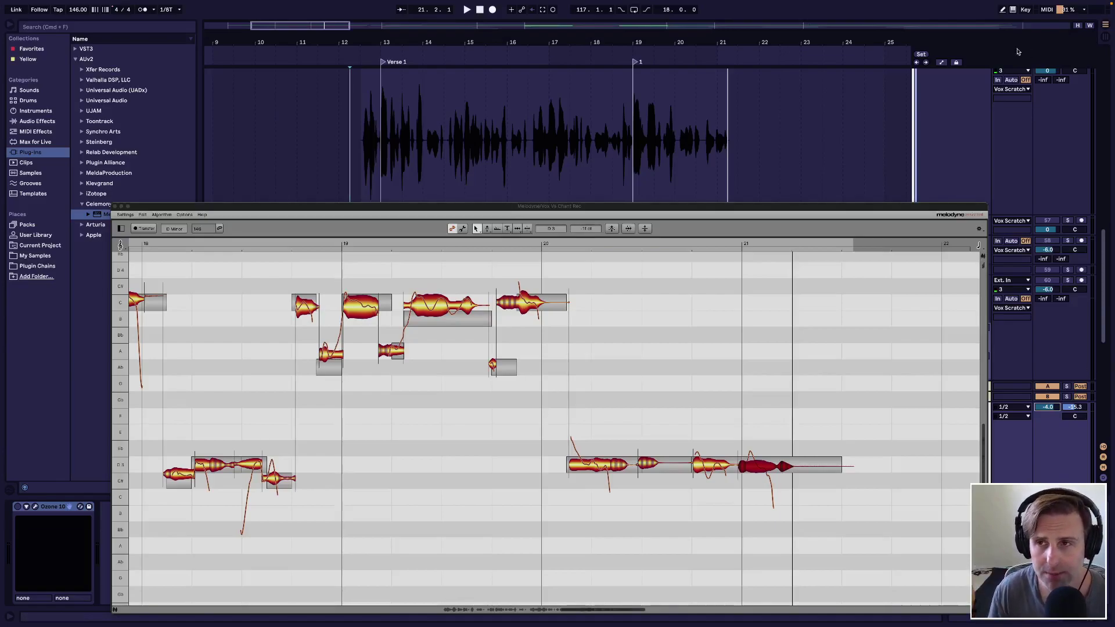
Select the Vox Vs Chant Rec track and close and reopen its Melodyne editor window
click(953, 139)
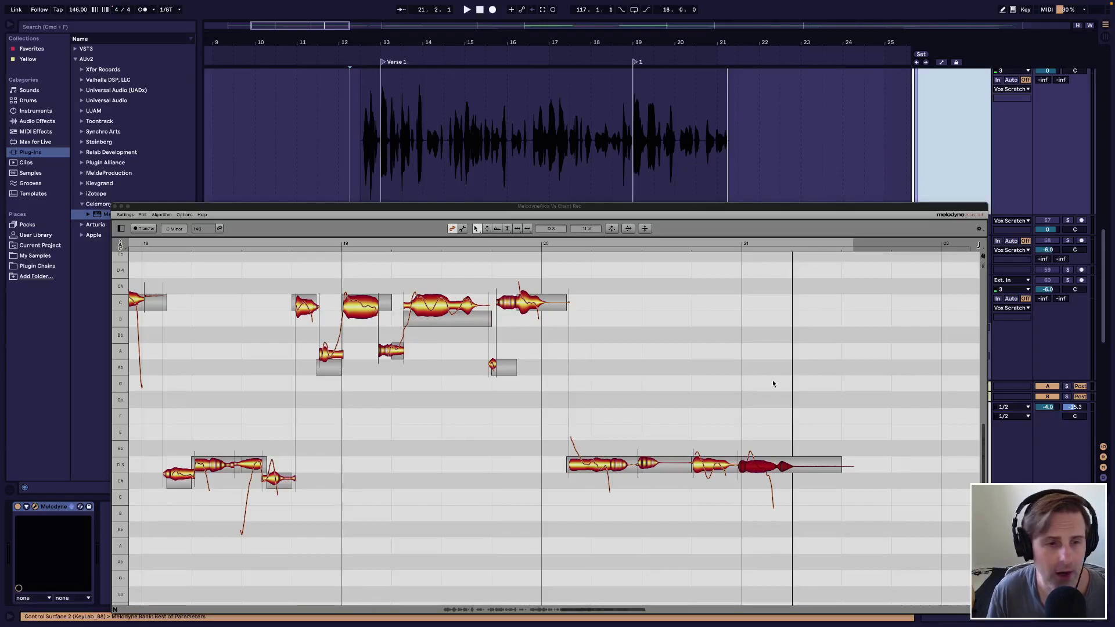
click(35, 507)
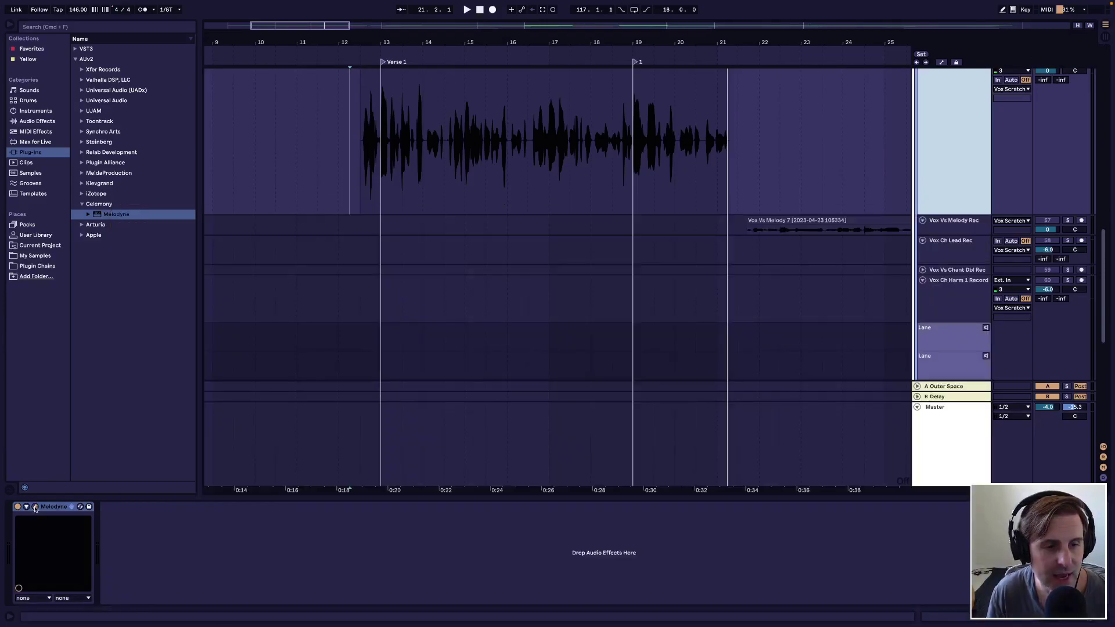
click(35, 507)
click(21, 509)
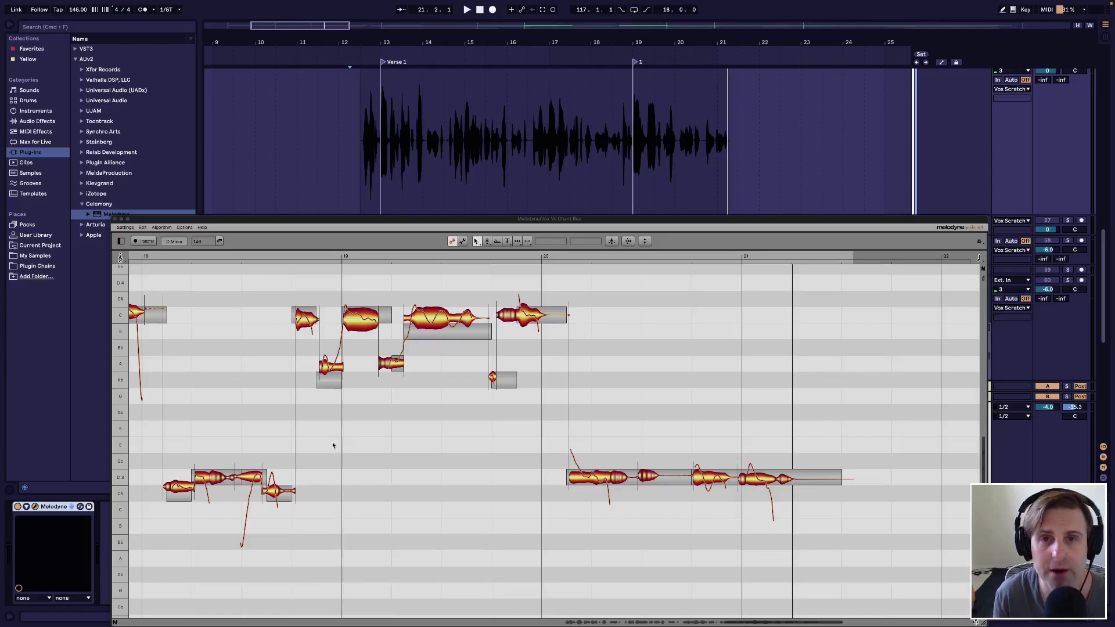
Examine the silent gaps between the sung phrases in the vocal clip around bars 16 and 17
scroll(540, 142, up, 8)
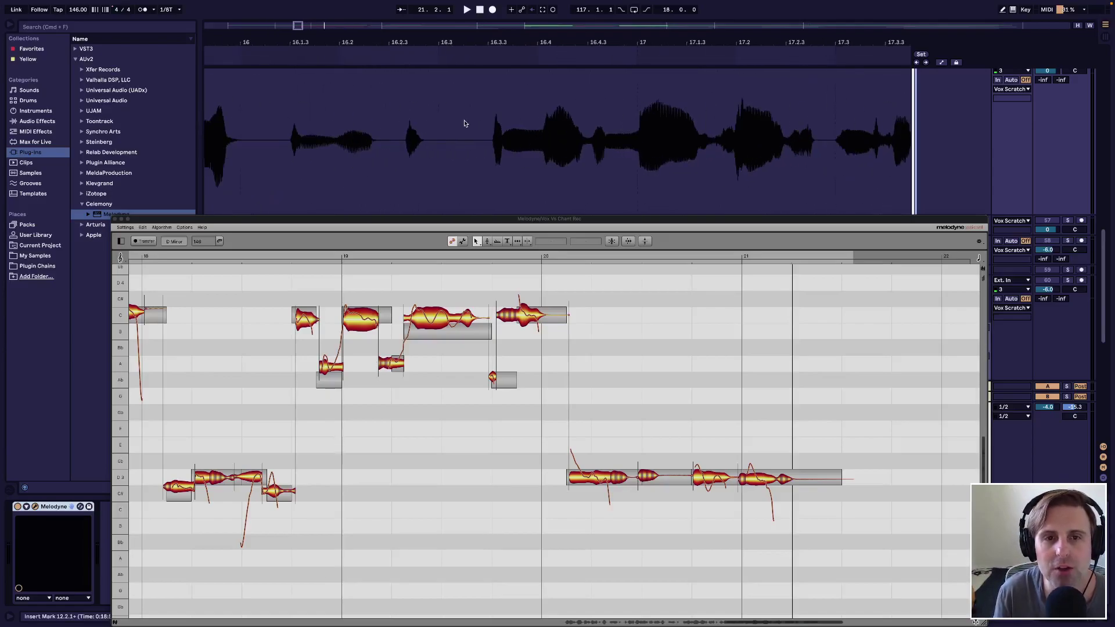
drag(454, 113, 485, 167)
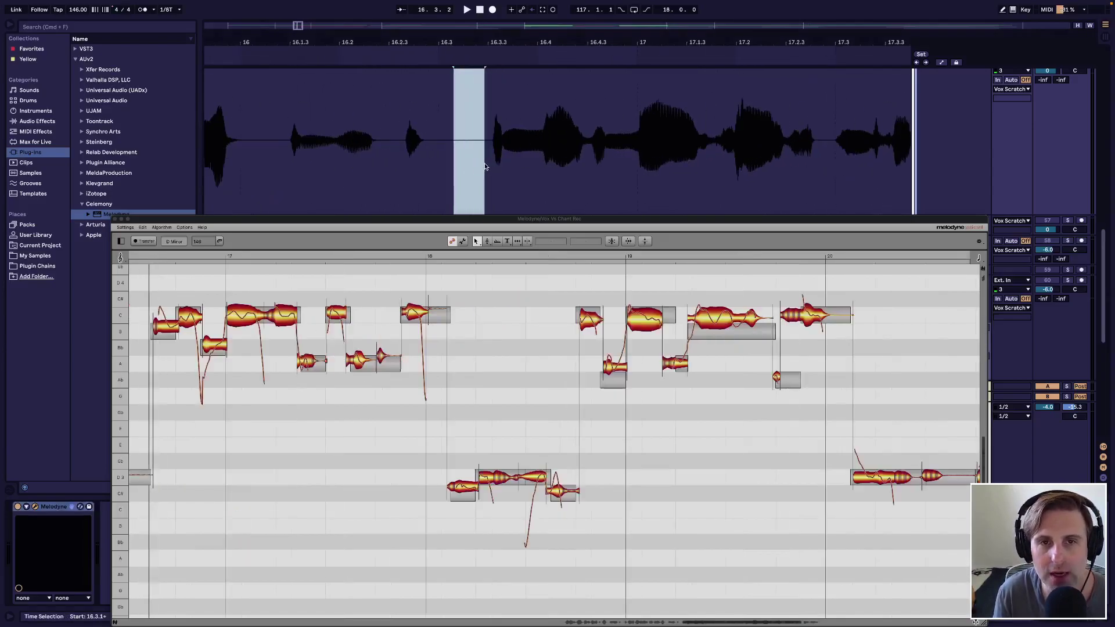
scroll(513, 125, down, 8)
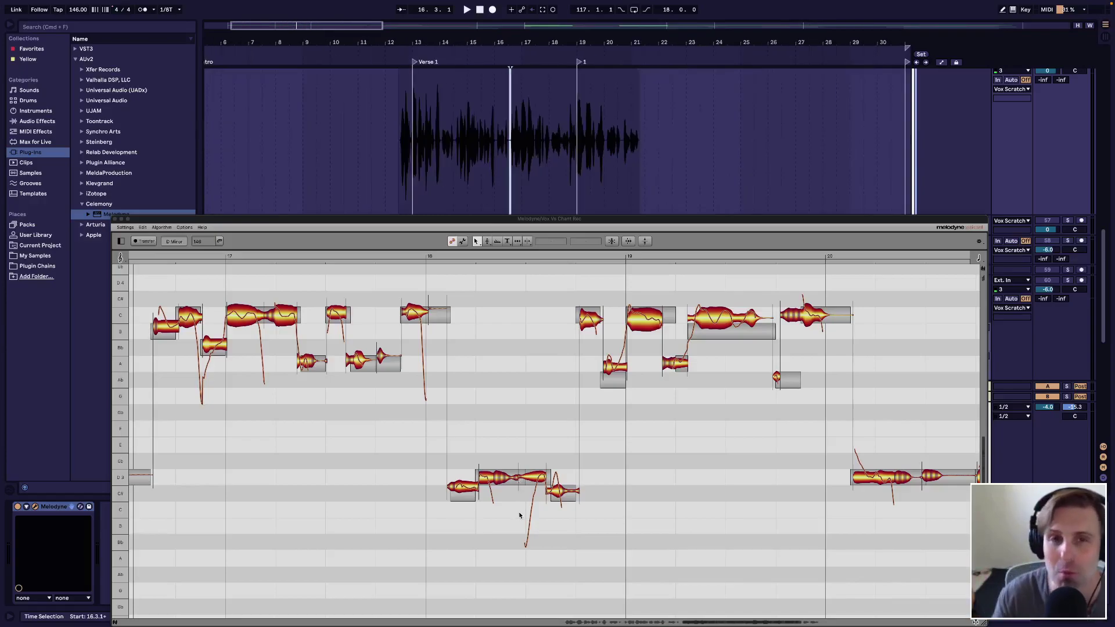
click(531, 137)
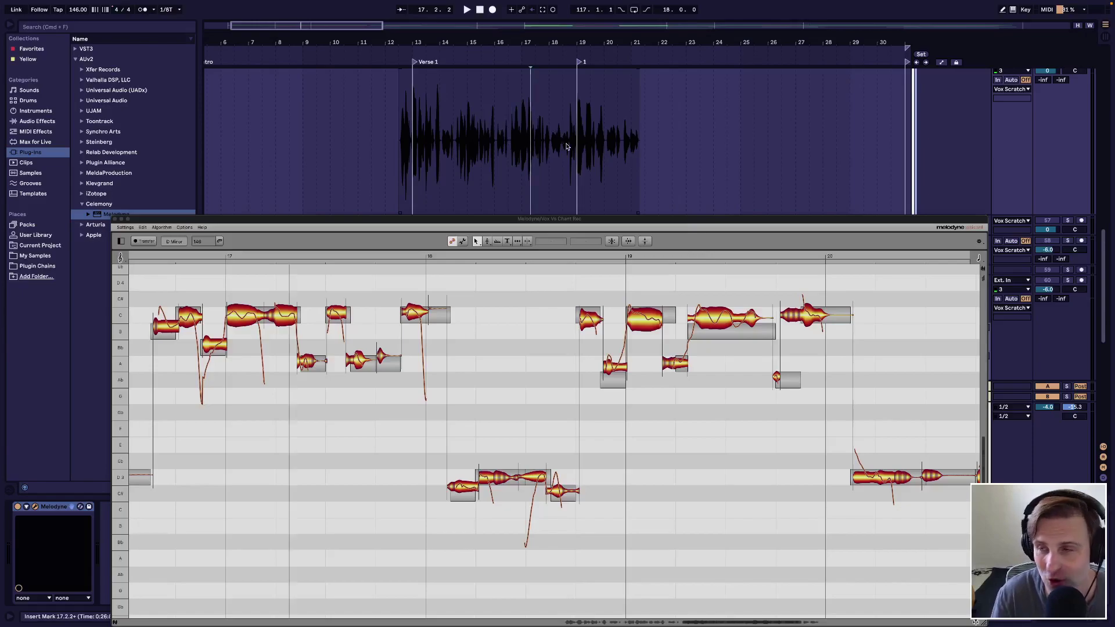
Split the vocal clip at the silent gap near 19.3.4, before the next sung phrase
click(598, 142)
scroll(598, 142, up, 8)
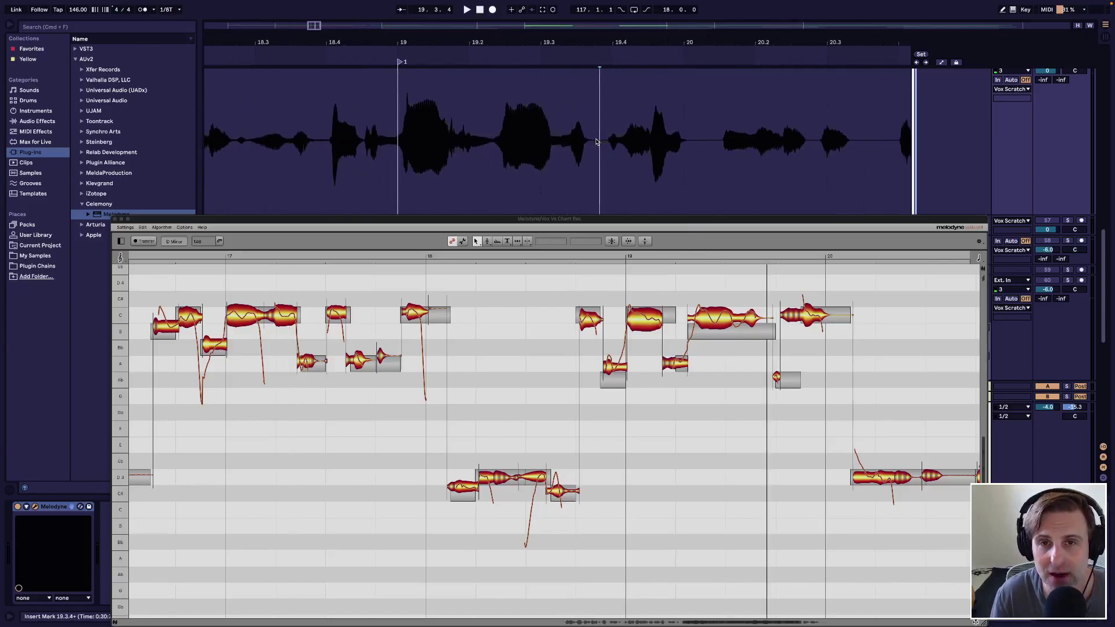
click(606, 154)
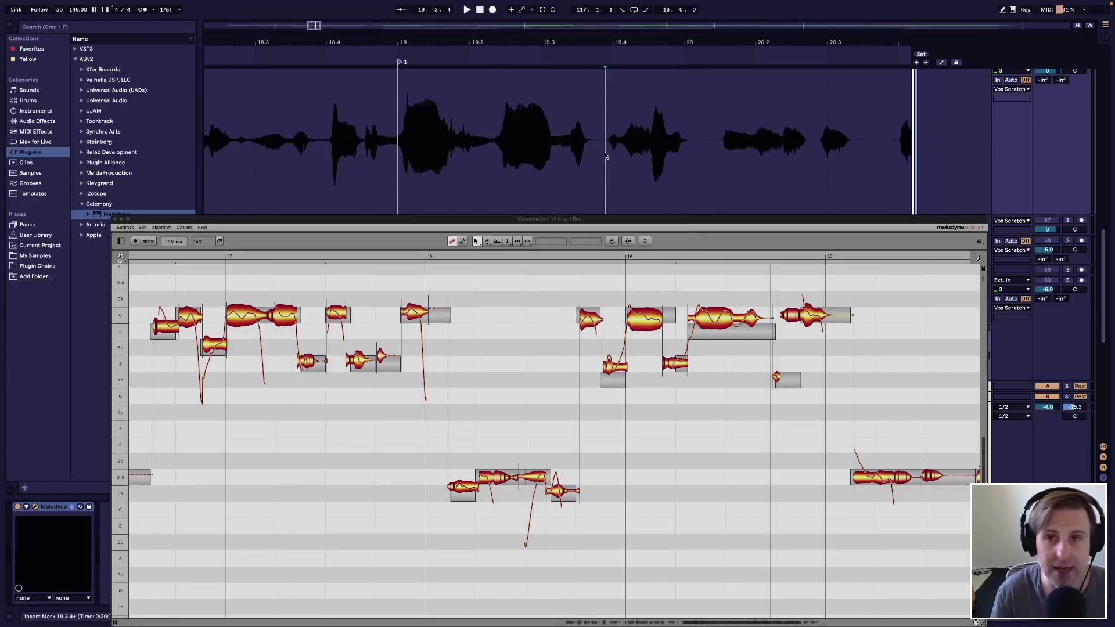
scroll(688, 134, down, 5)
scroll(680, 117, up, 2)
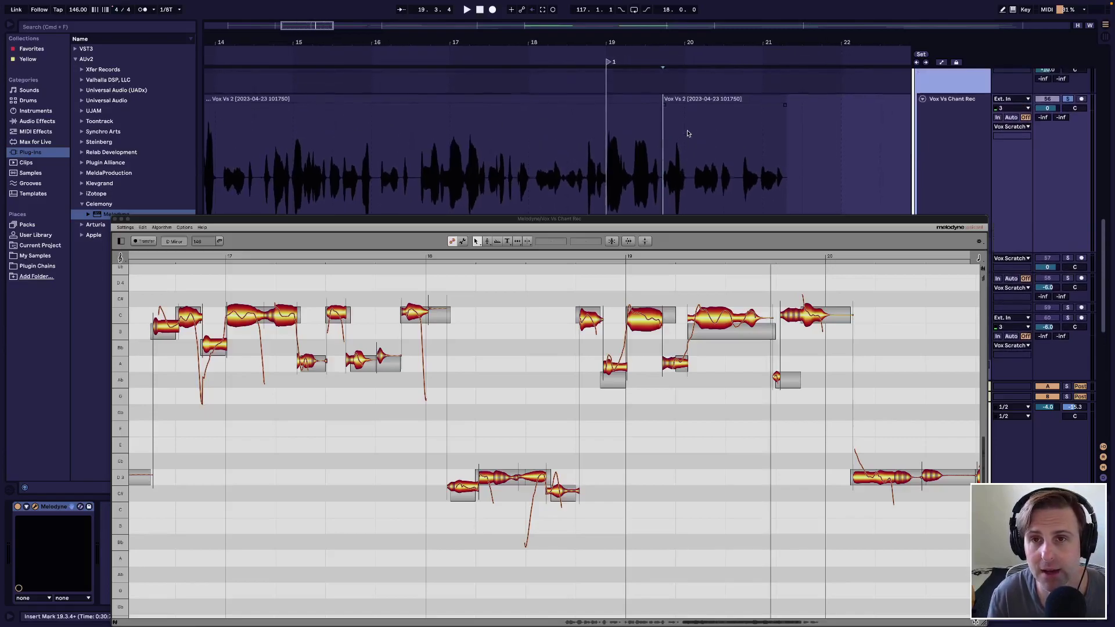
Play the vocal from bar 19 with the clip section after the split deleted, and undo the deletion and the split
click(675, 99)
key(Delete)
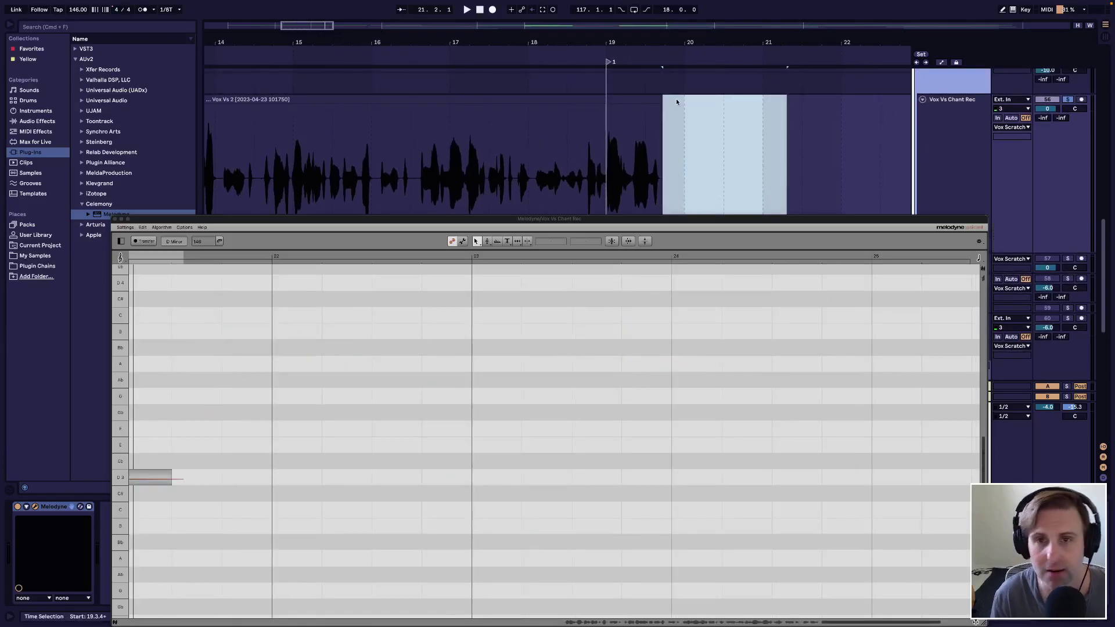
click(608, 167)
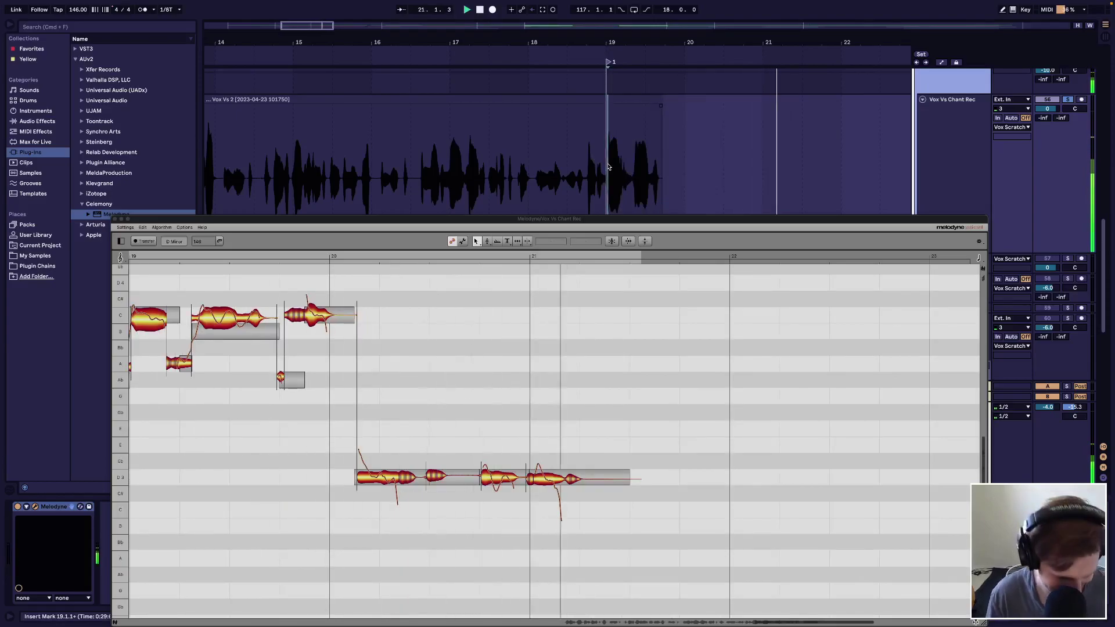
key(super+z)
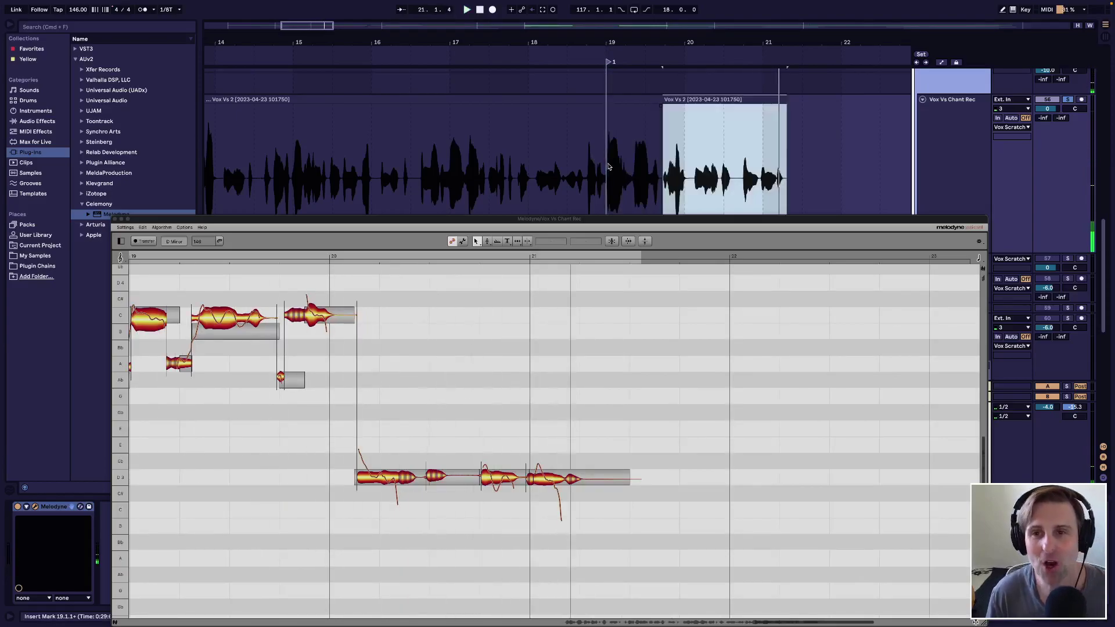
click(671, 170)
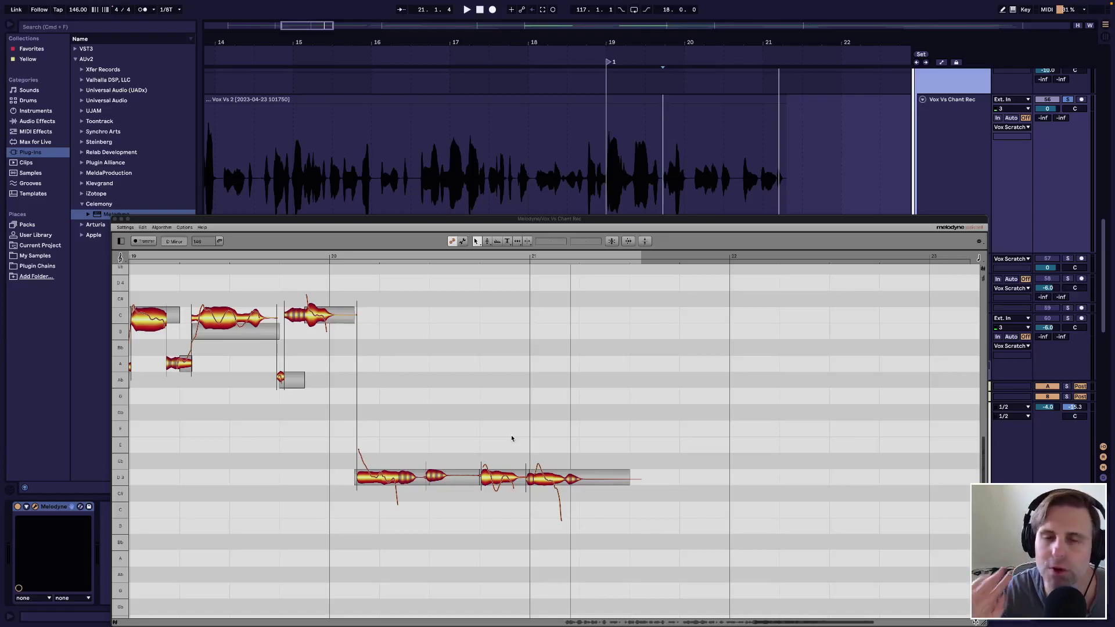
Delay the start of the C4 note just before bar 20, stretching the short low note before it, and play it back
scroll(480, 390, left, 3)
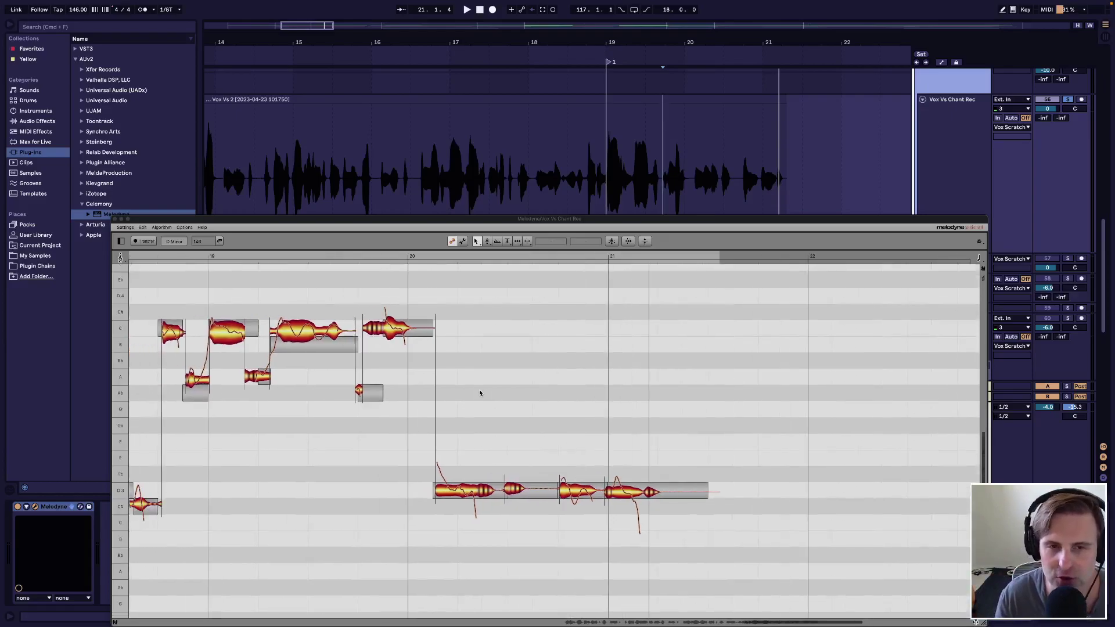
scroll(480, 394, left, 2)
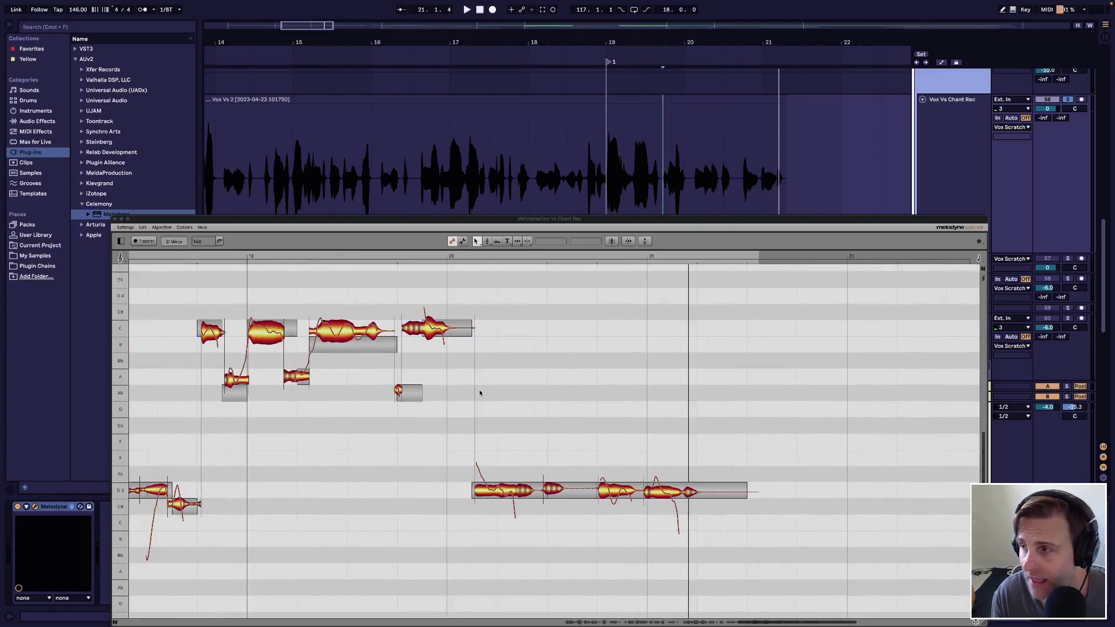
click(409, 332)
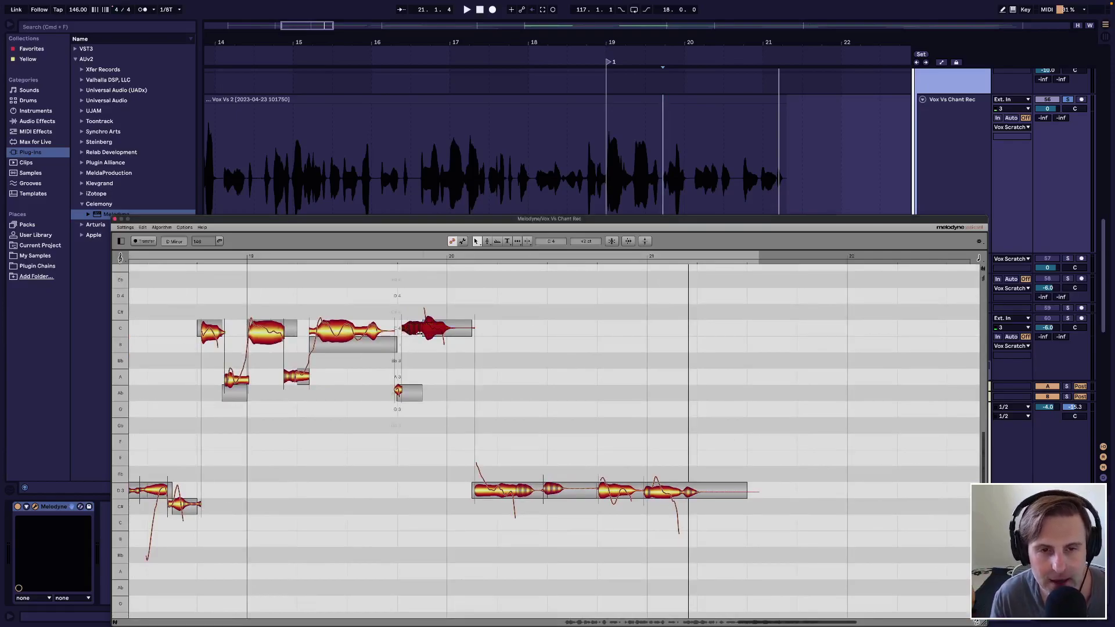
mouse_move(409, 332)
mouse_down()
mouse_move(430, 333)
mouse_move(409, 332)
mouse_up()
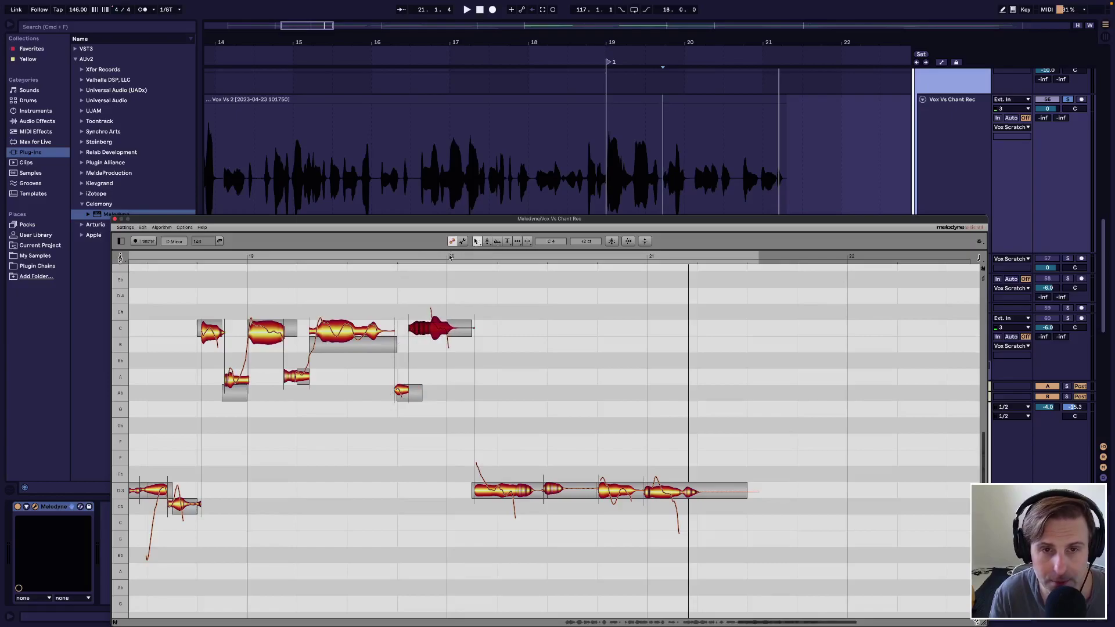
key(super+z)
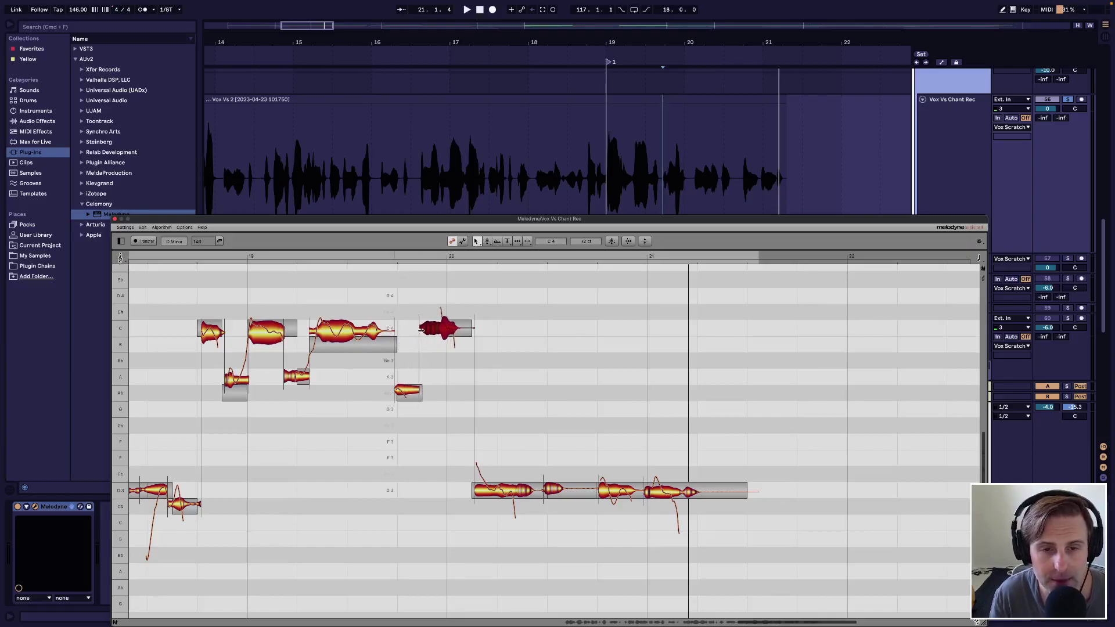
key(space)
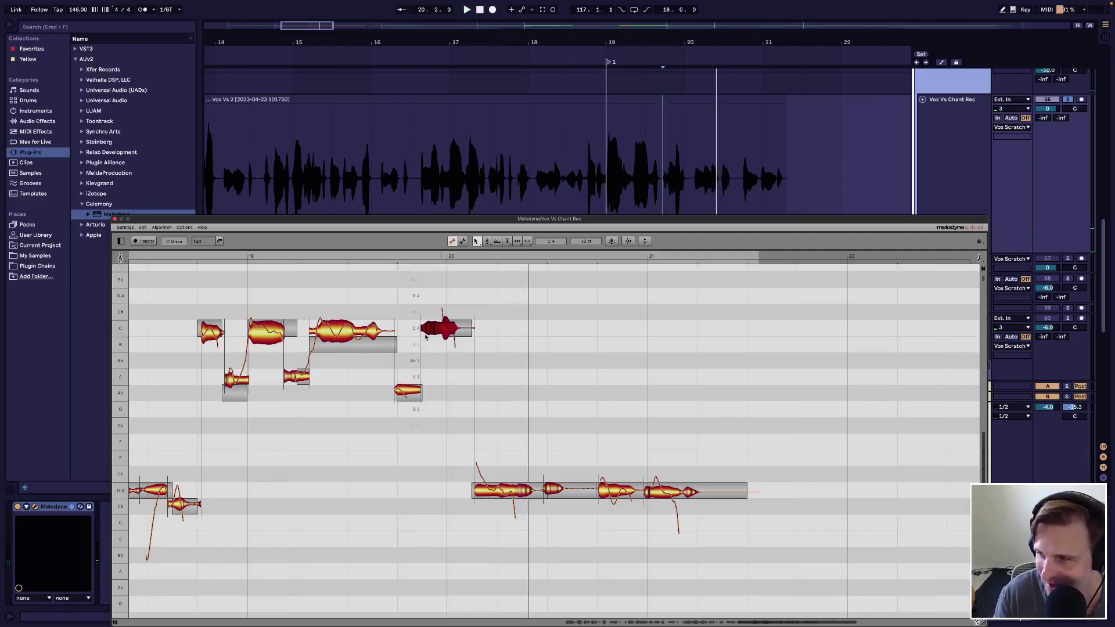
Undo the start delay of the C4 note before bar 20 and close the Melodyne editor
key(super+shift+z)
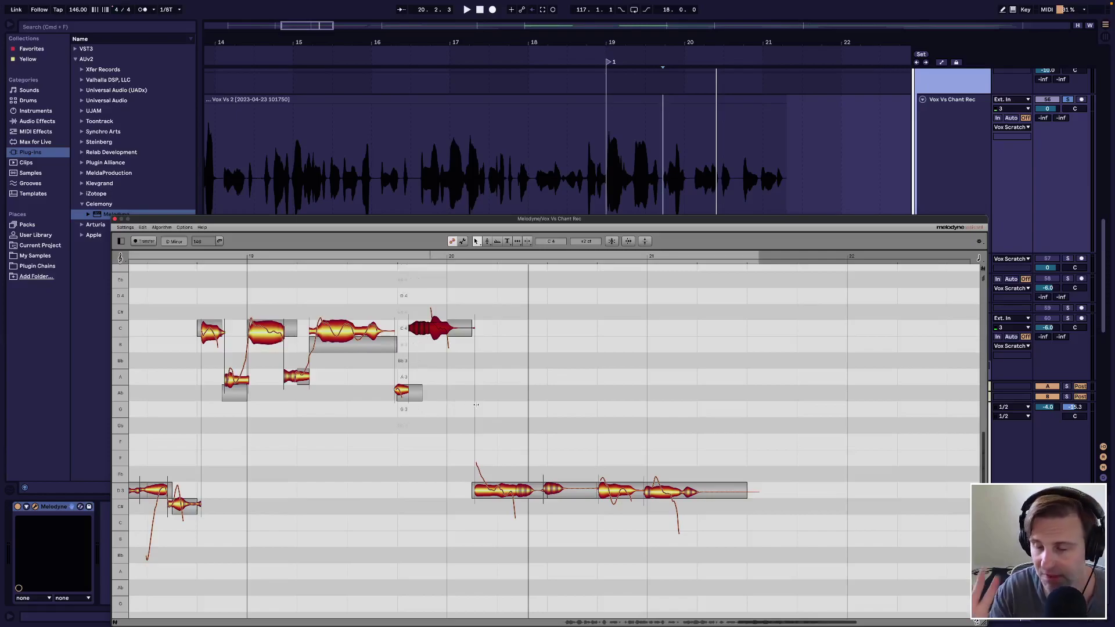
click(627, 243)
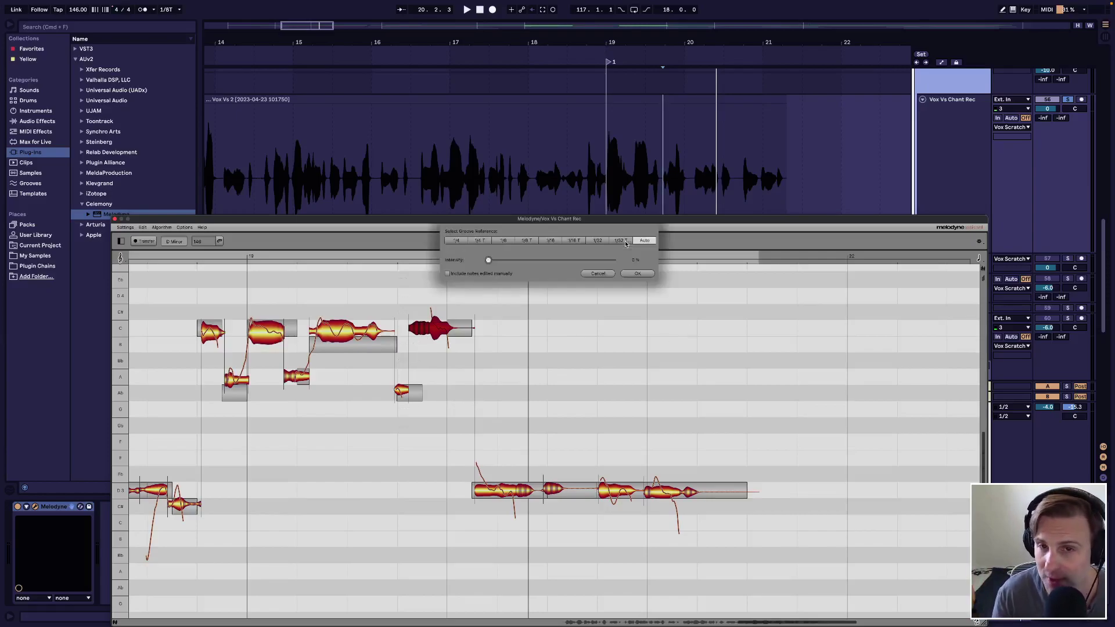
click(596, 275)
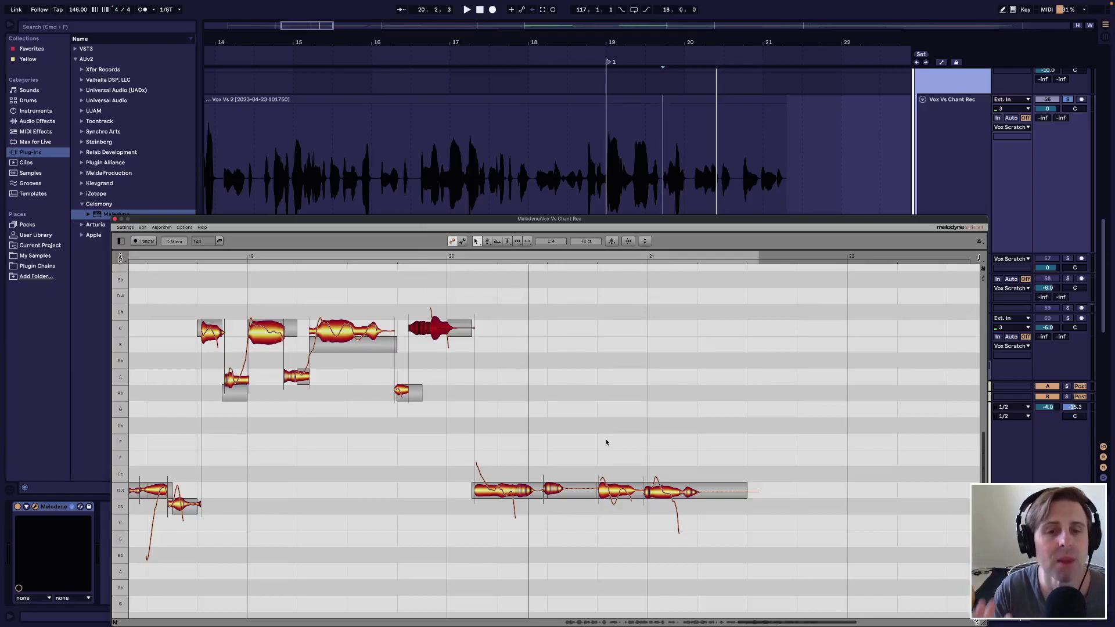
scroll(606, 442, down, 3)
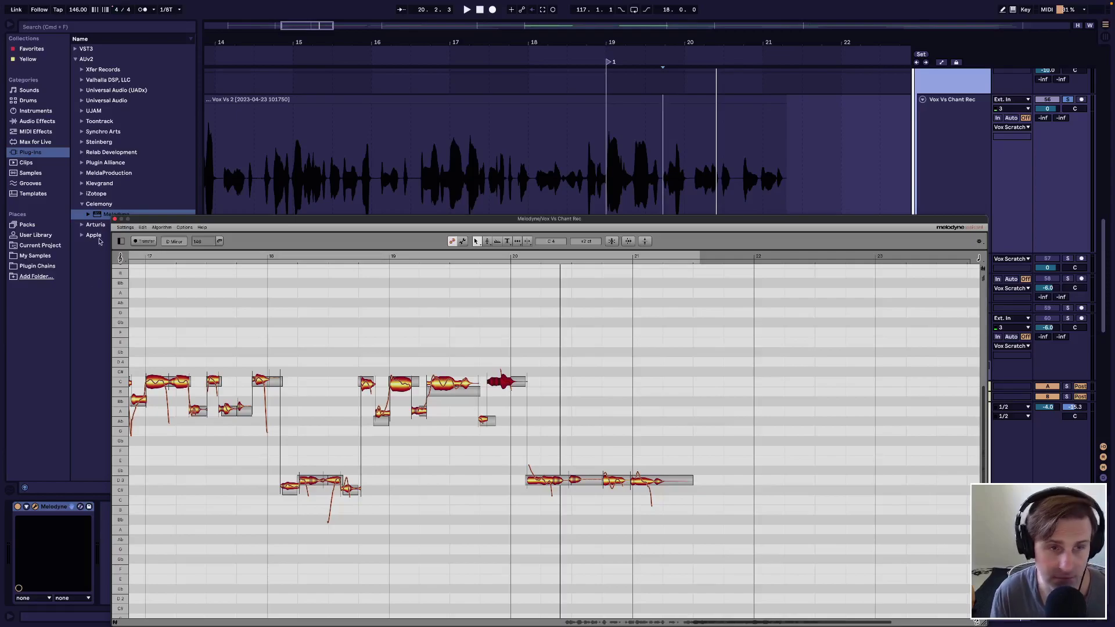
click(115, 219)
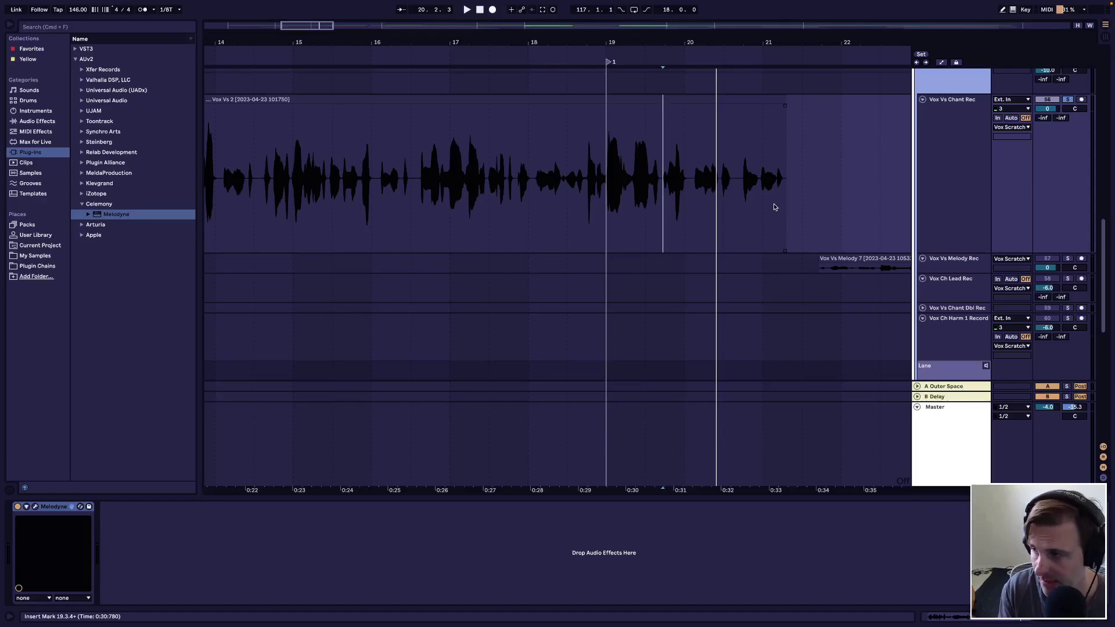
Duplicate the Vox Vs Chant Rec track in the Vox Scratch group, including its clip and Melodyne
scroll(933, 169, down, 1)
scroll(936, 170, up, 1)
scroll(936, 170, up, 1)
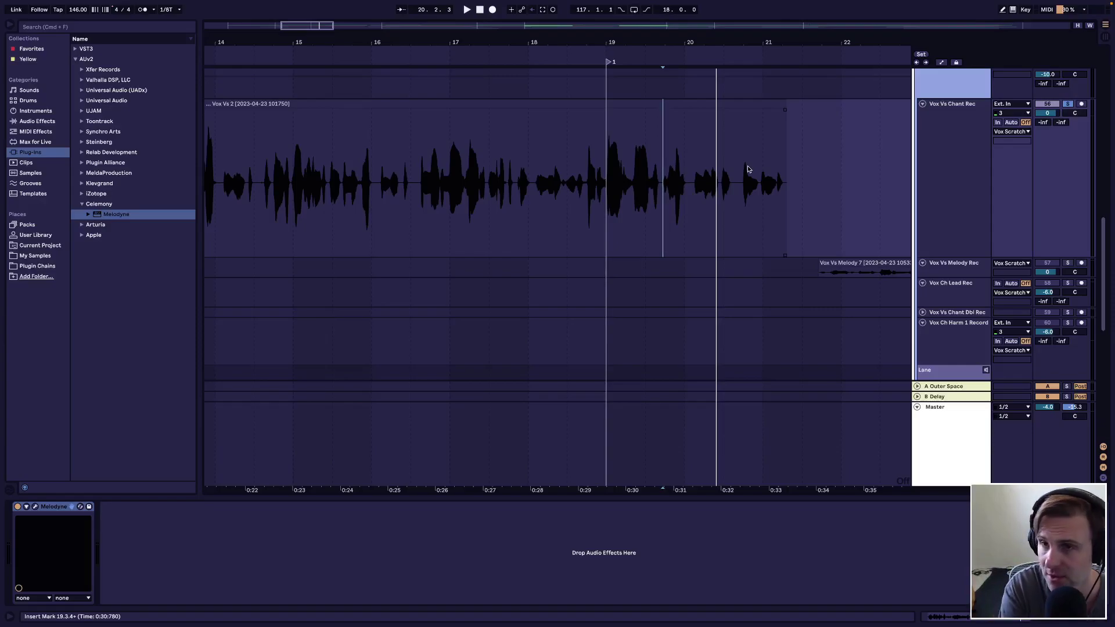
right_click(929, 142)
click(926, 129)
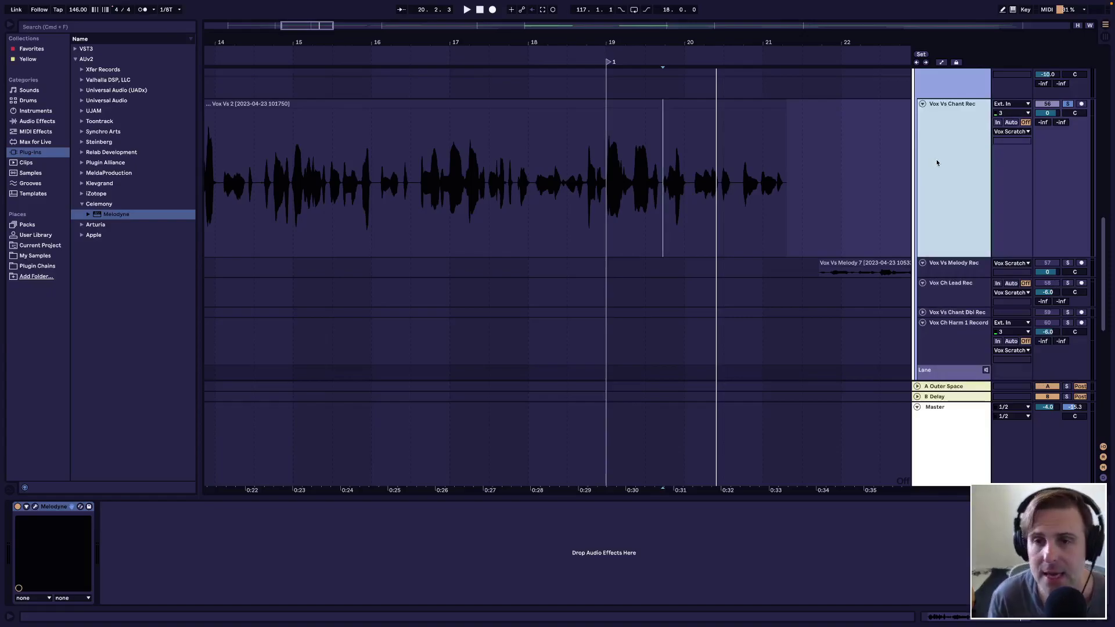
key(super+d)
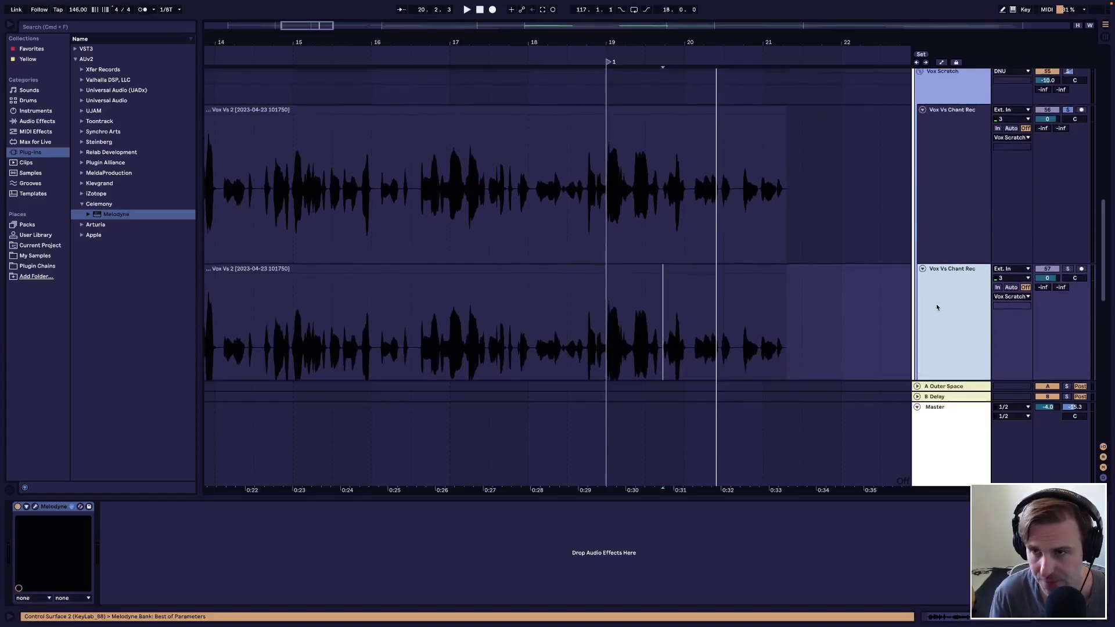
Rename the original Vox Vs Chant Rec track as "Vox Vs Chant Rec PC"
click(968, 126)
key(super+e)
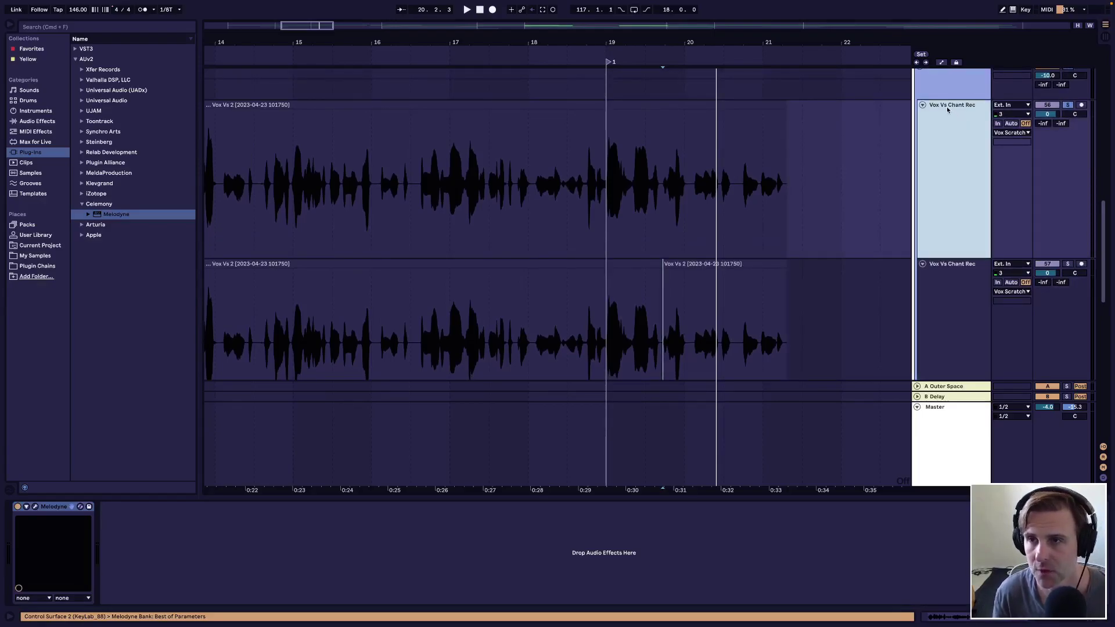
key(super+r)
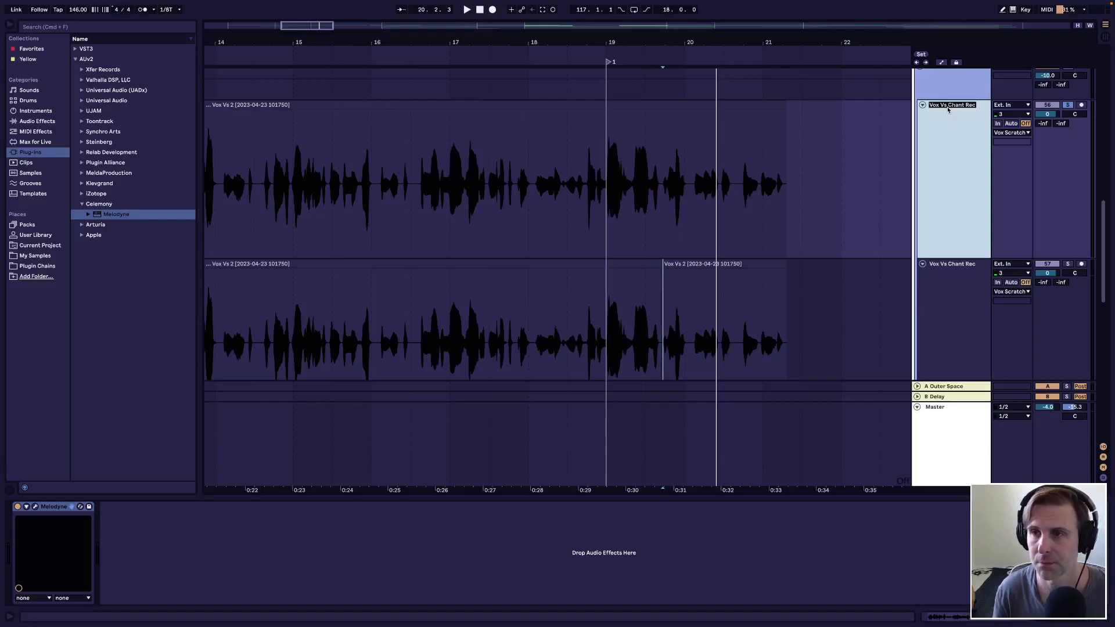
key(Right)
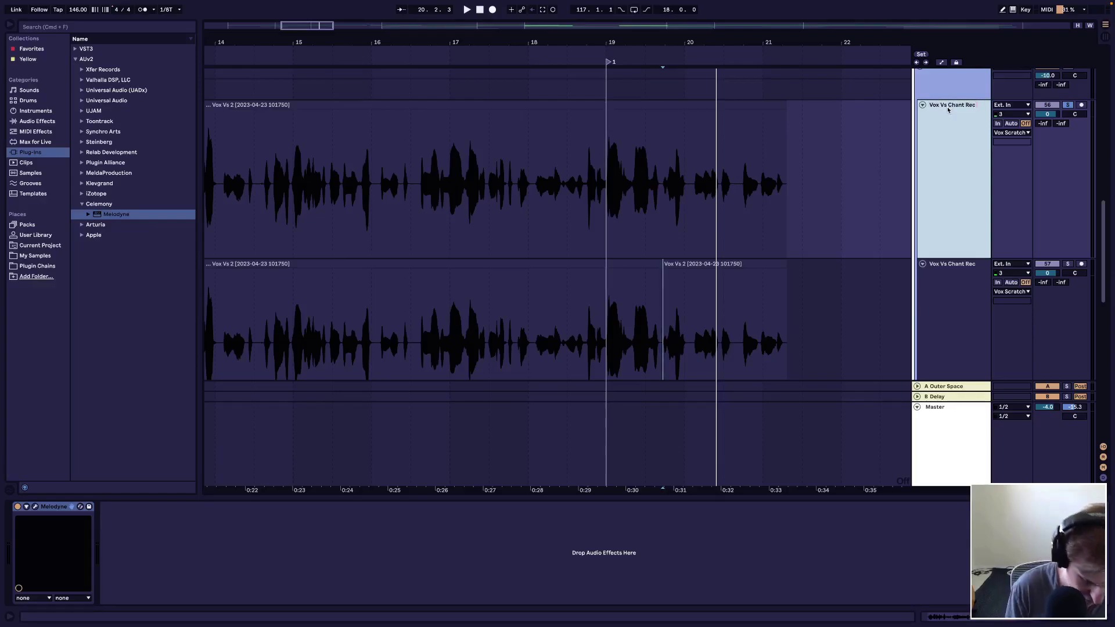
text(PC)
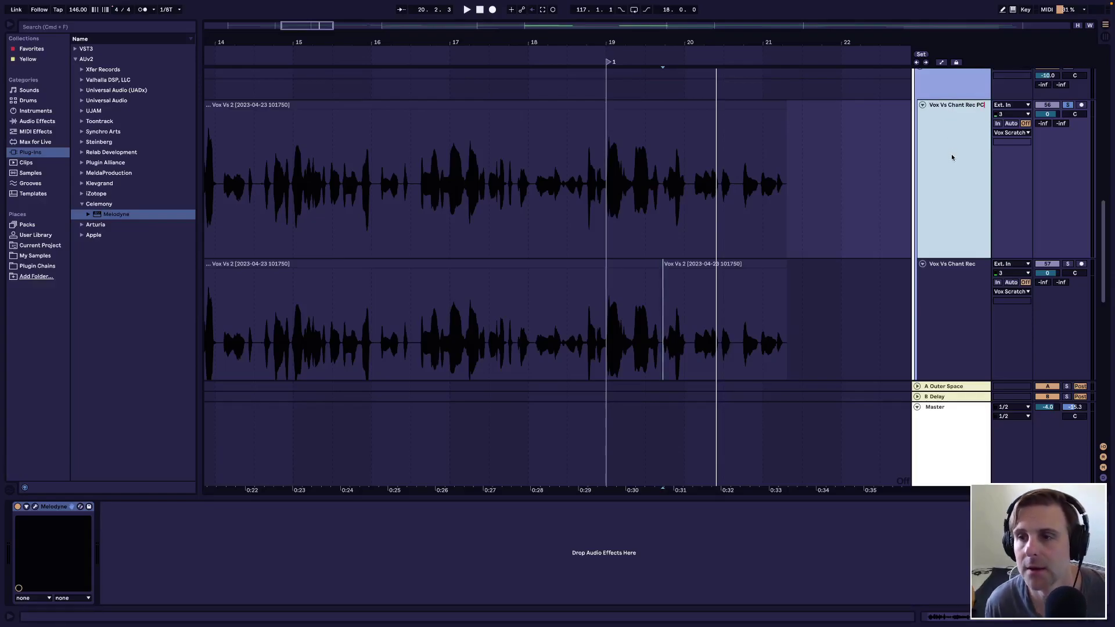
Fold the duplicate Vox Vs Chant Rec track and move it out of the DNU group to the end of the track list
click(944, 263)
click(923, 264)
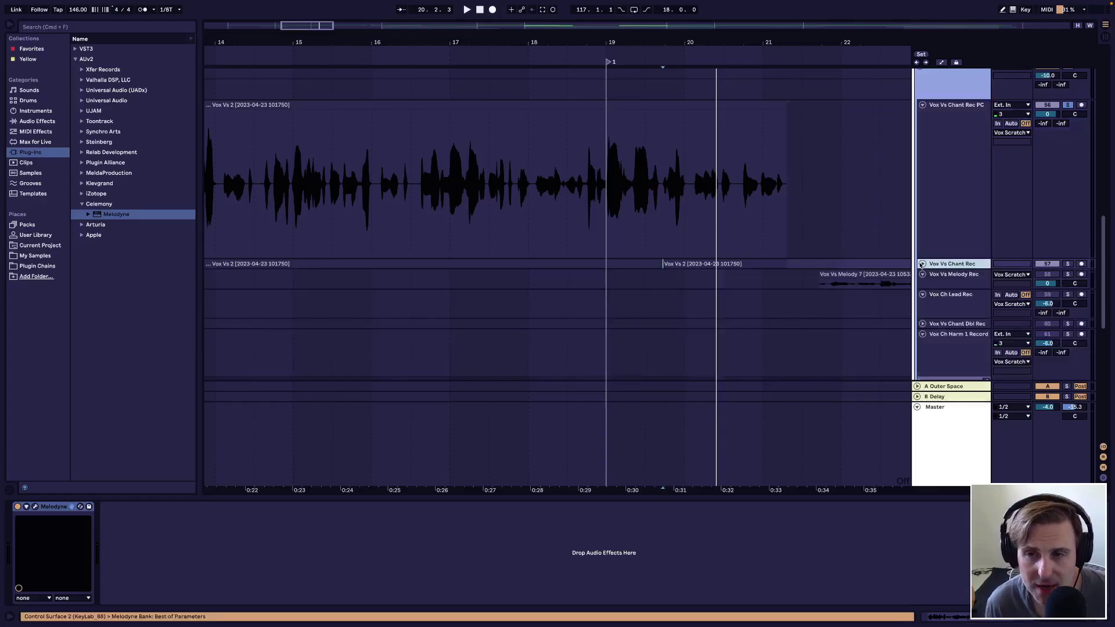
scroll(945, 266, down, 5)
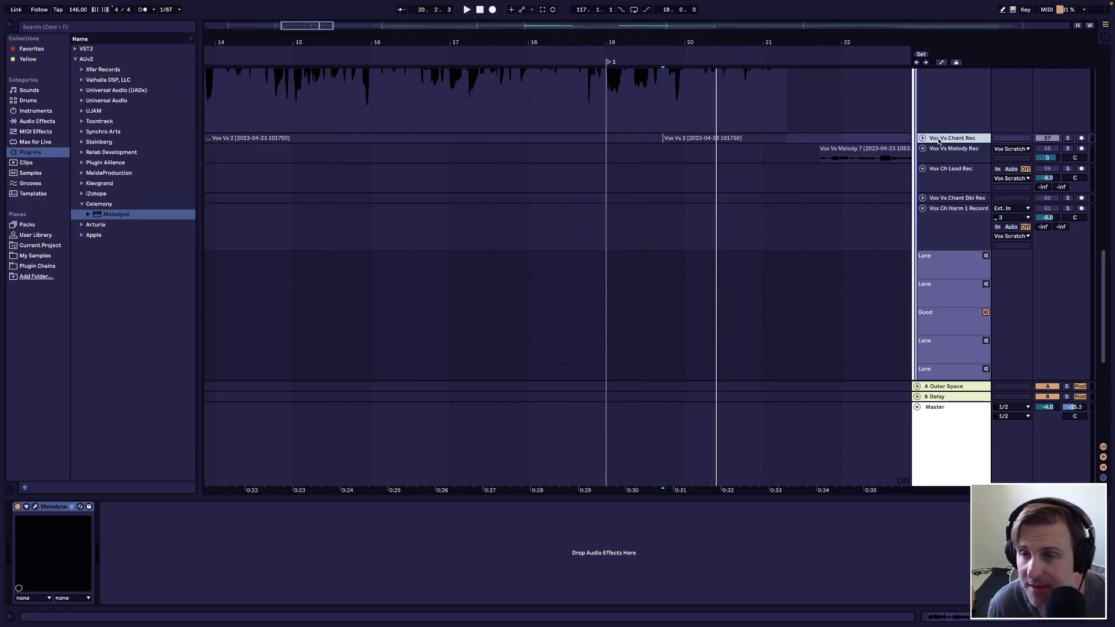
scroll(955, 375, down, 2)
scroll(952, 394, down, 12)
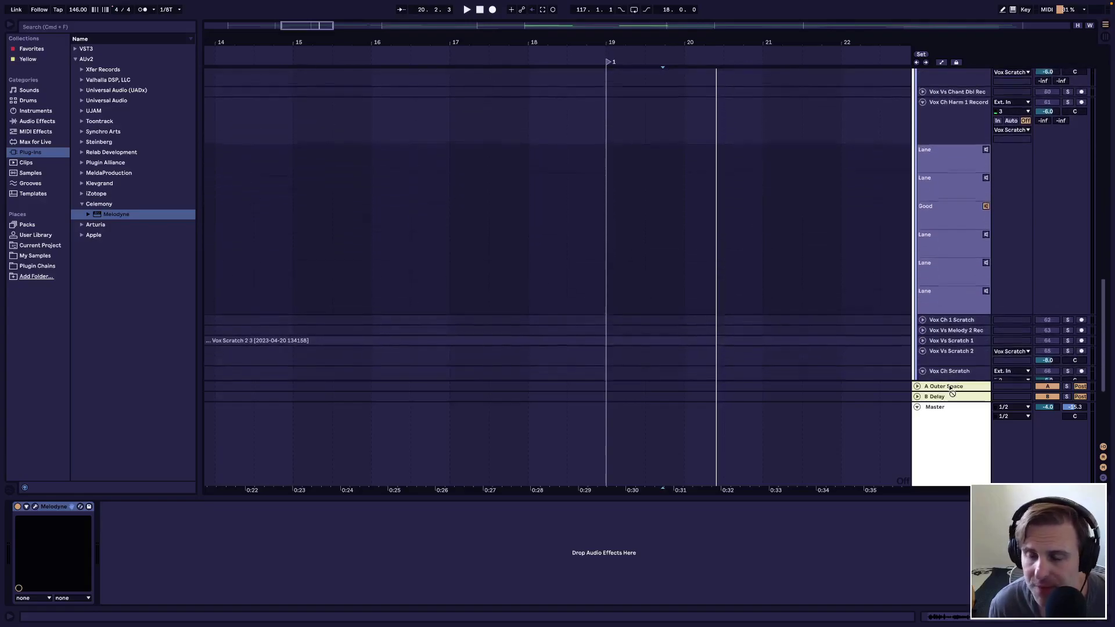
drag(951, 394, 945, 369)
Fold the DNU group to view the moved track copy beneath it, and unfold the group again
scroll(937, 263, up, 10)
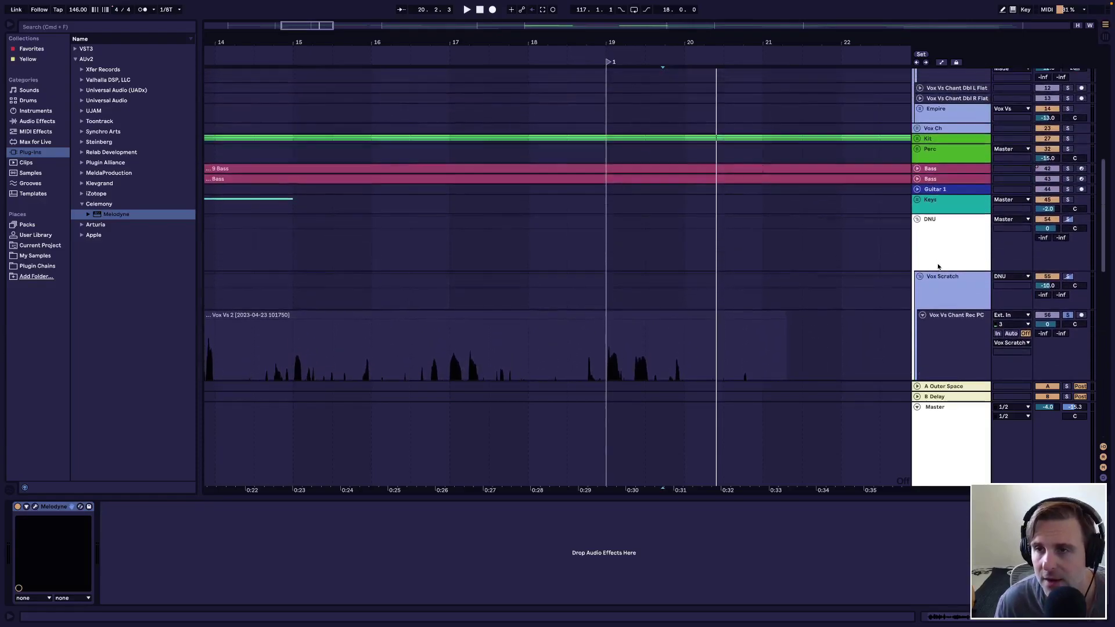
scroll(938, 264, up, 2)
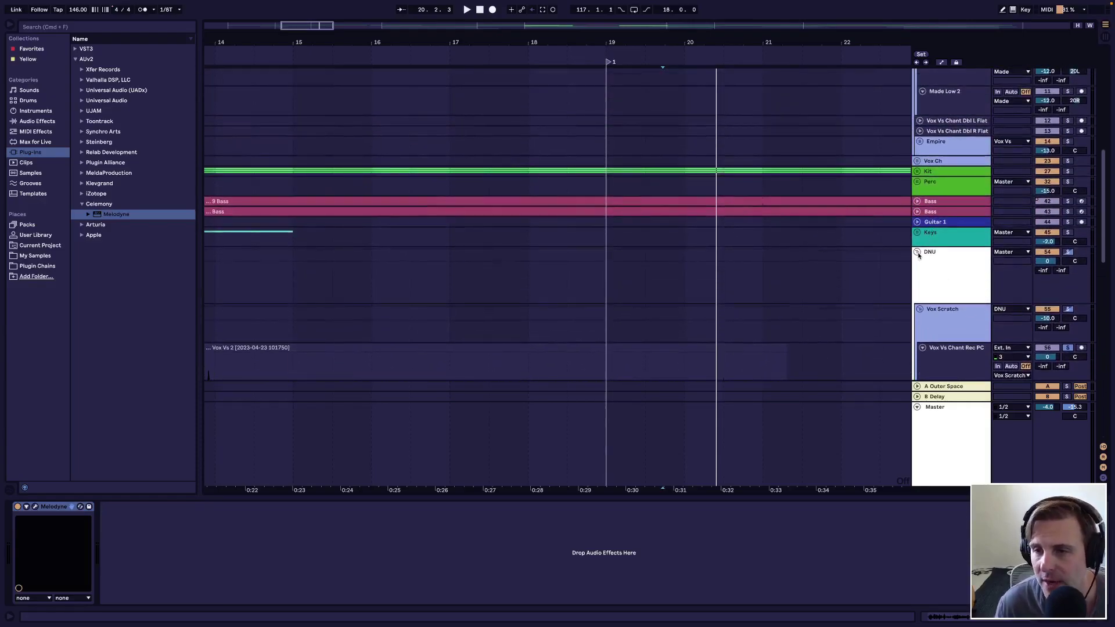
click(917, 253)
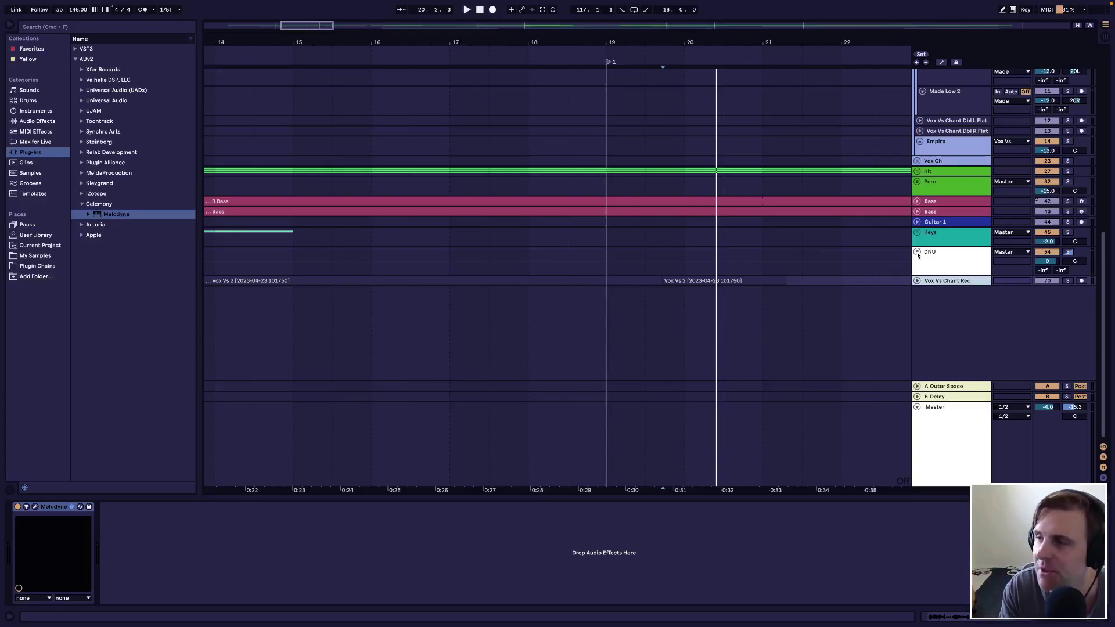
click(917, 253)
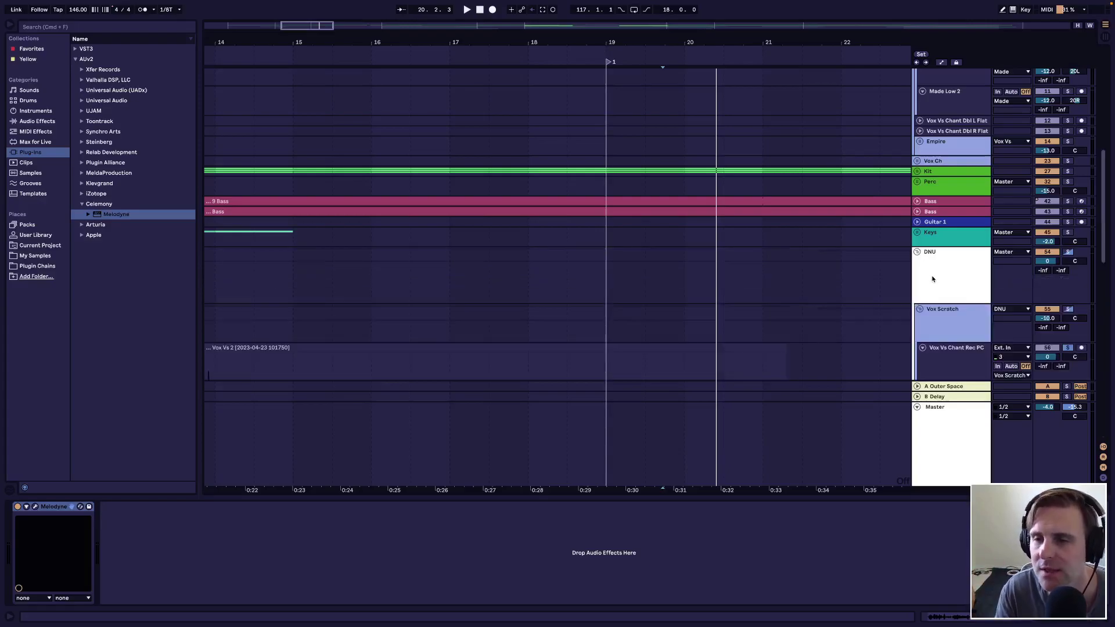
scroll(931, 277, down, 5)
scroll(931, 280, down, 2)
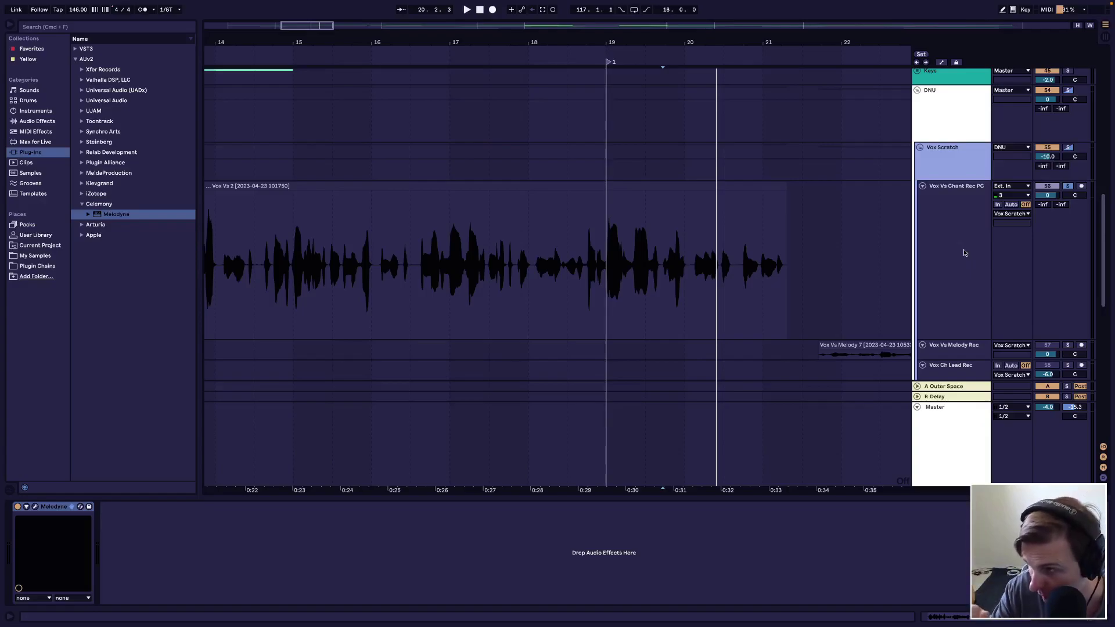
Fold the DNU group, switch its track activator off and back on, and unfold it
click(916, 91)
scroll(942, 256, up, 1)
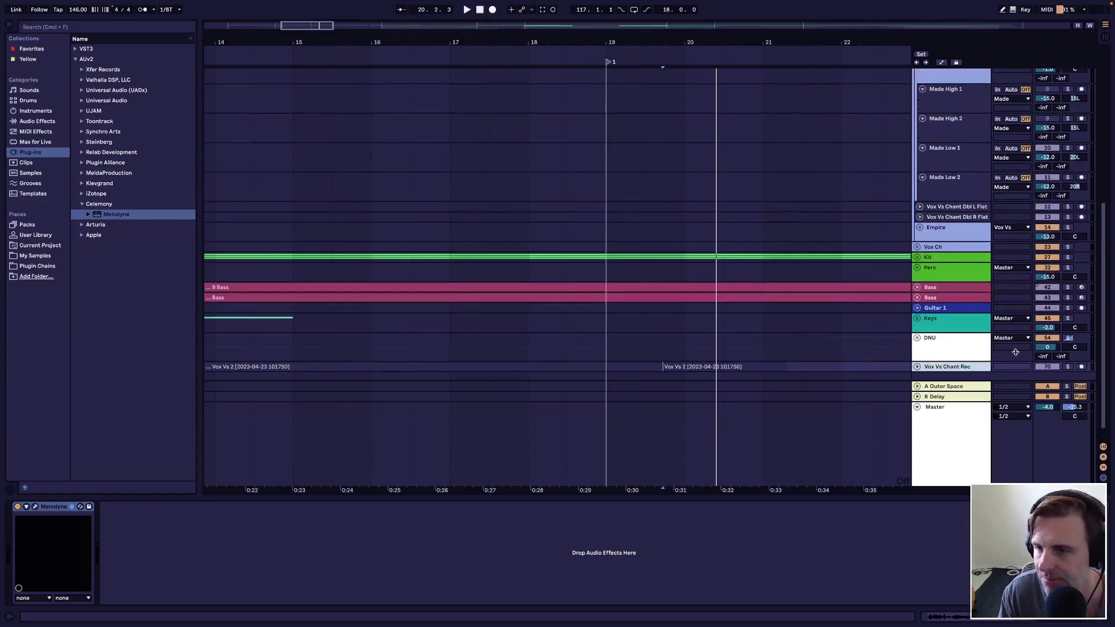
click(1040, 339)
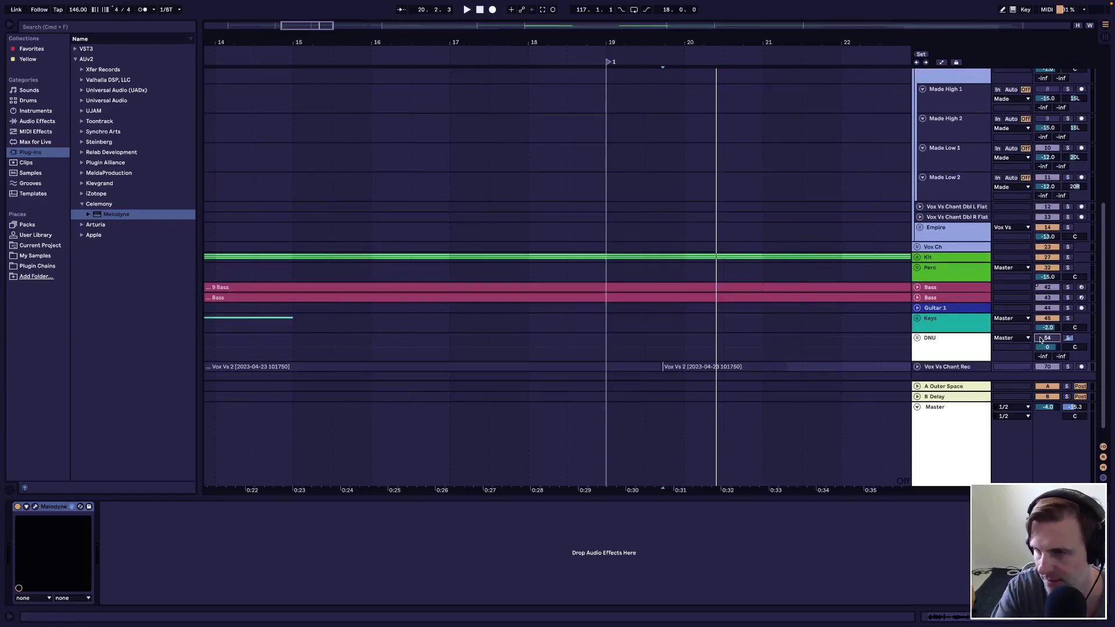
click(1040, 339)
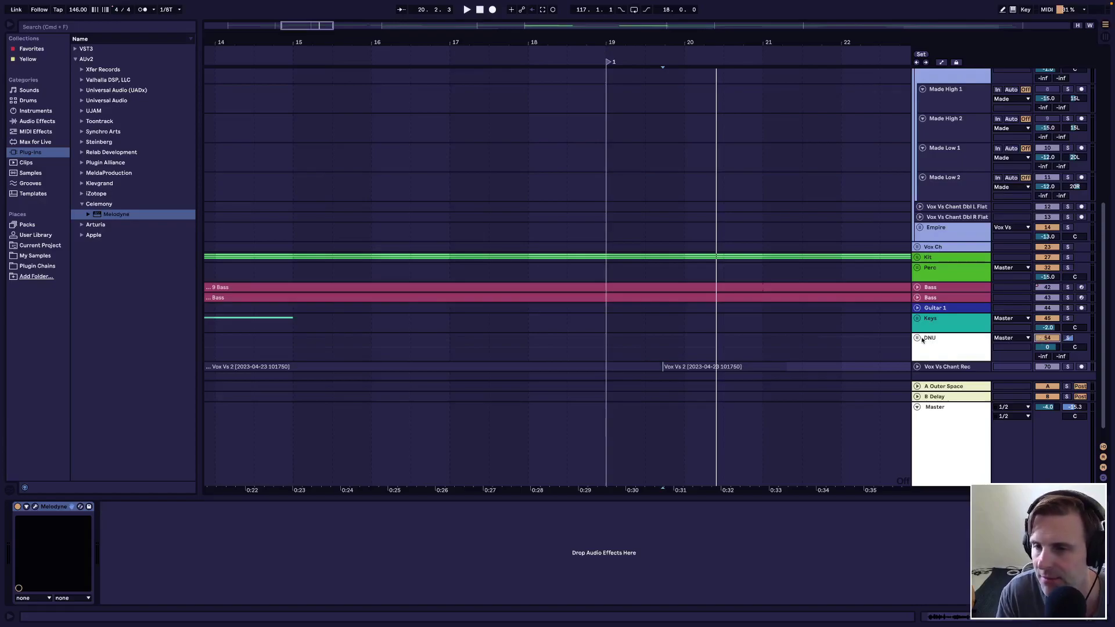
click(917, 338)
Unfold the Vox Vs Chant Rec backup track to inspect its clips, and fold it again
scroll(944, 361, down, 10)
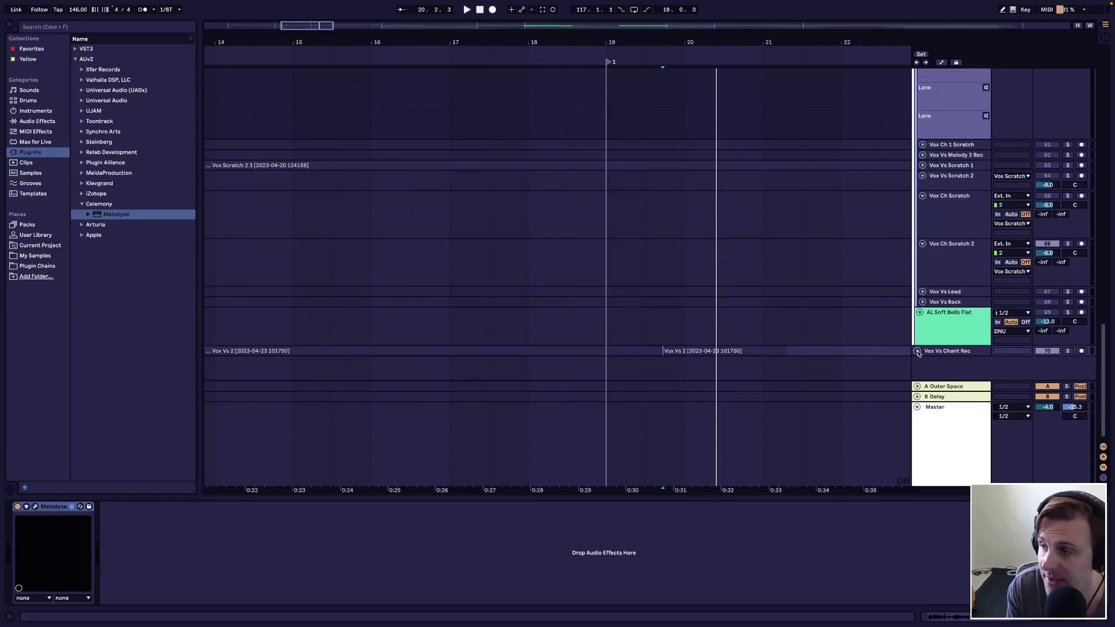
click(917, 351)
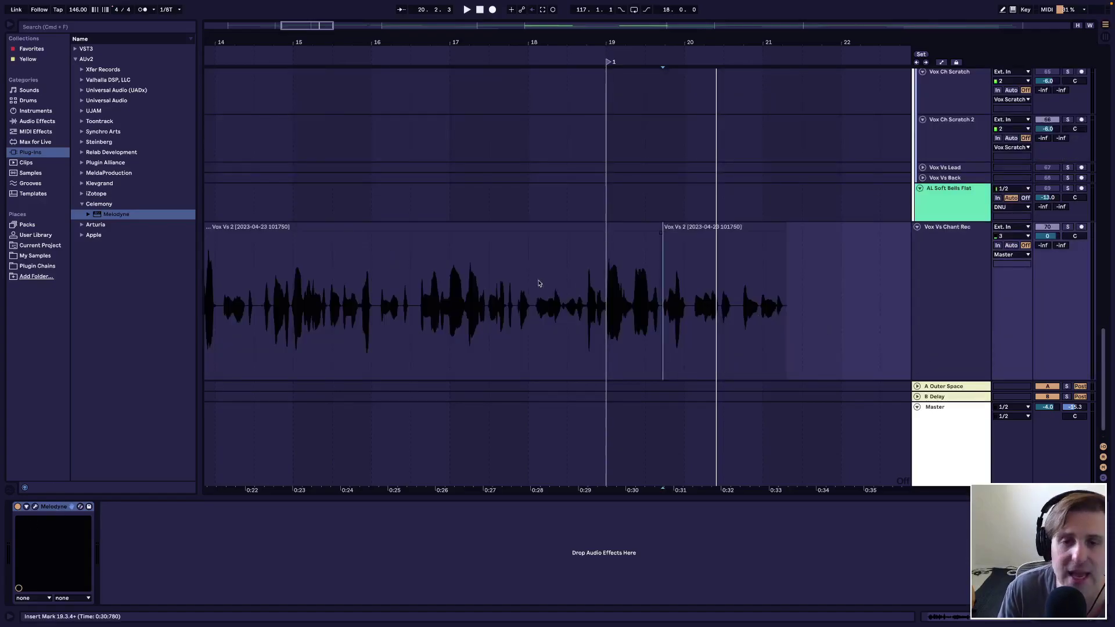
click(919, 227)
Freeze and flatten the Vox Vs Chant Rec PC track to print the Melodyne edits to audio
scroll(927, 306, up, 10)
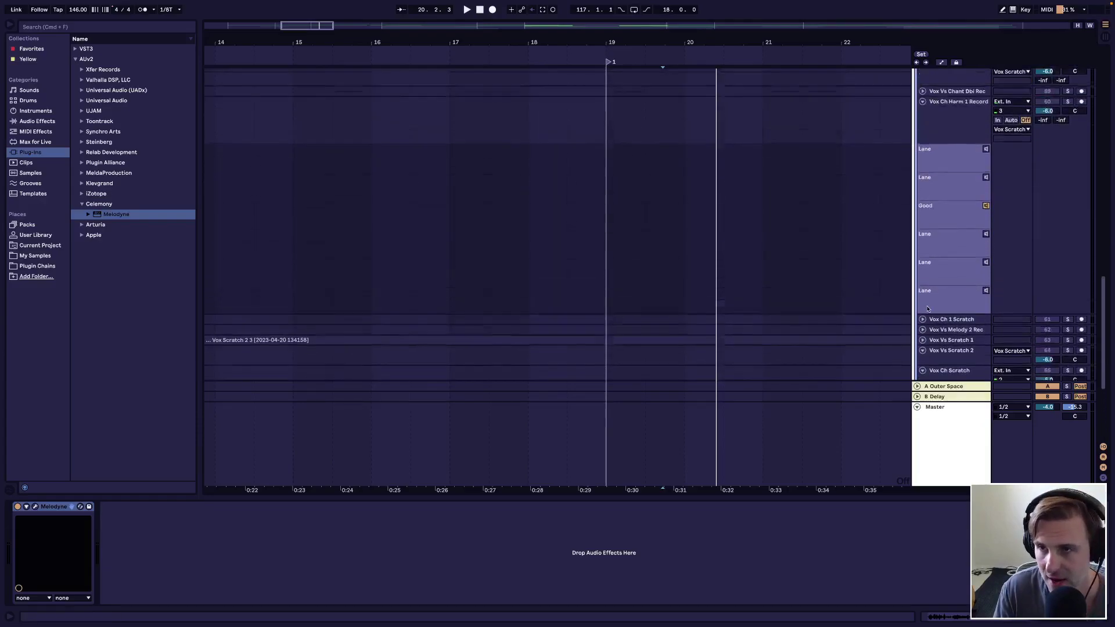
scroll(927, 309, down, 1)
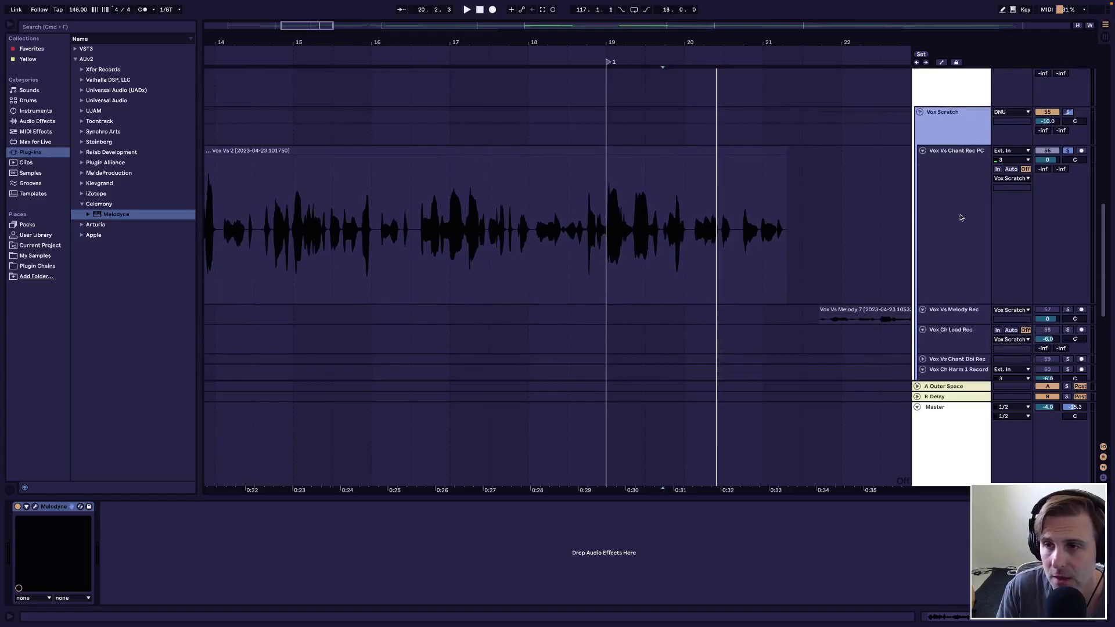
click(960, 217)
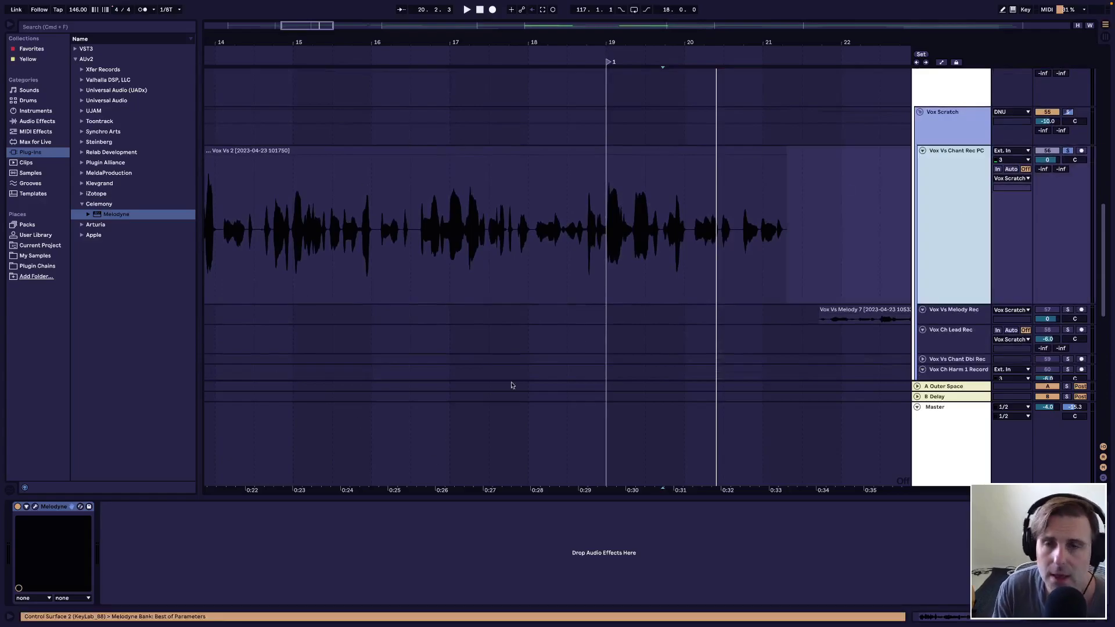
right_click(644, 181)
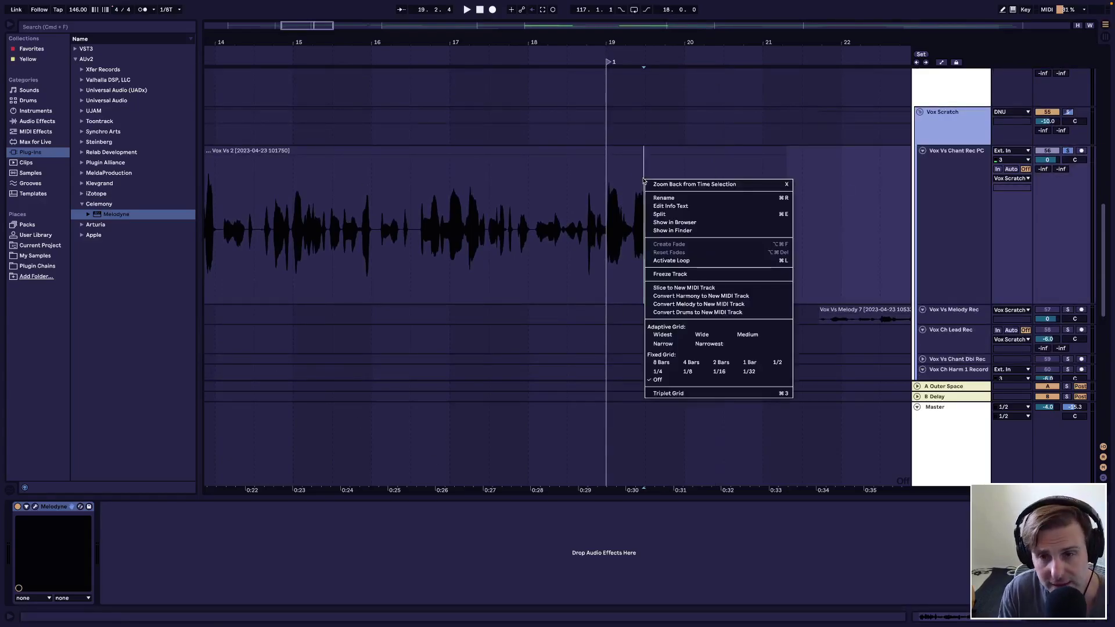
click(676, 276)
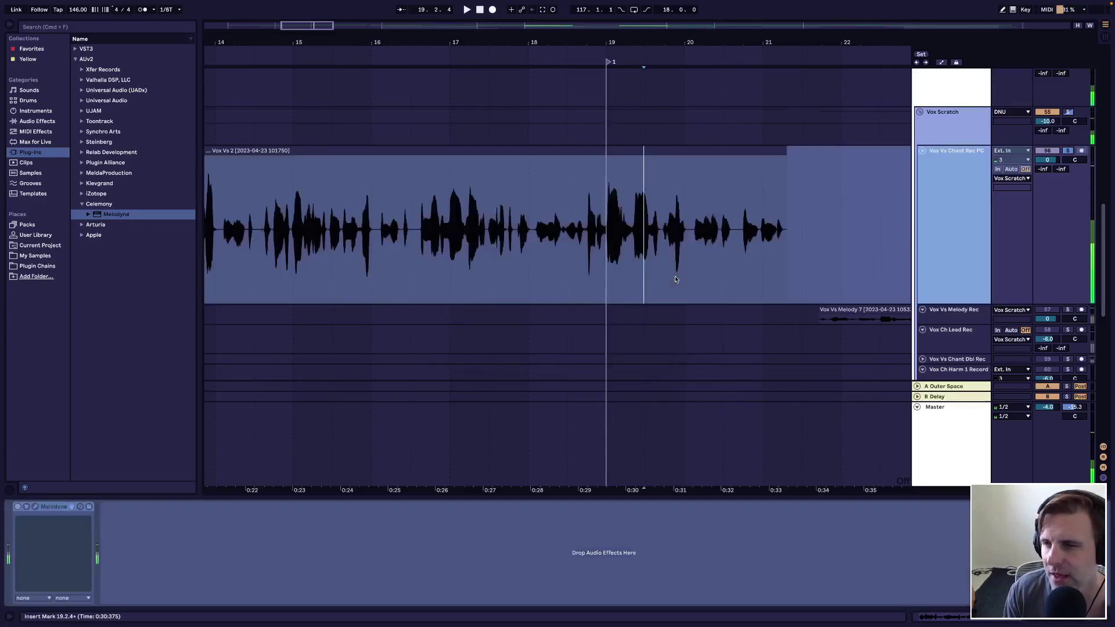
right_click(739, 273)
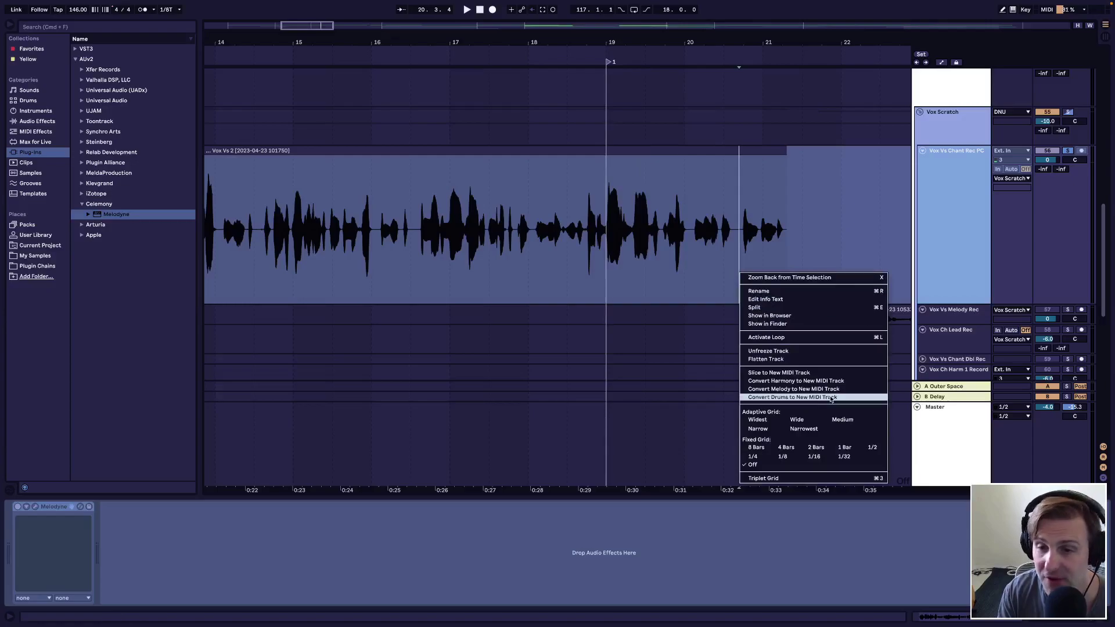
click(785, 361)
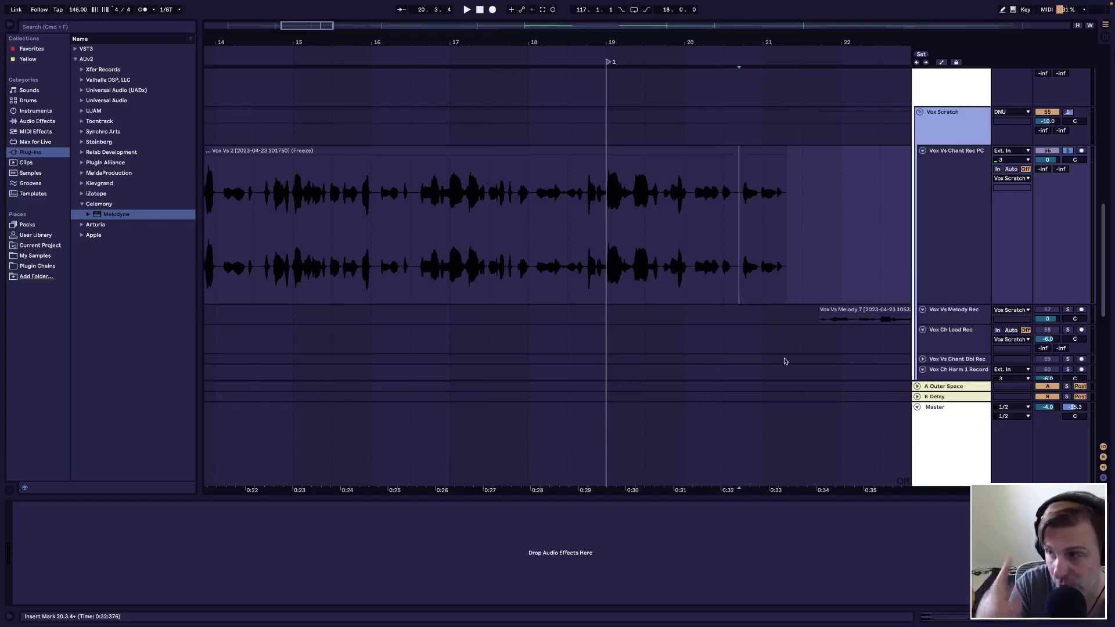
Examine the flattened vocal clip in the Verse 1 section and place the insert marker at 19.3.3
key(minus)
key(minus)
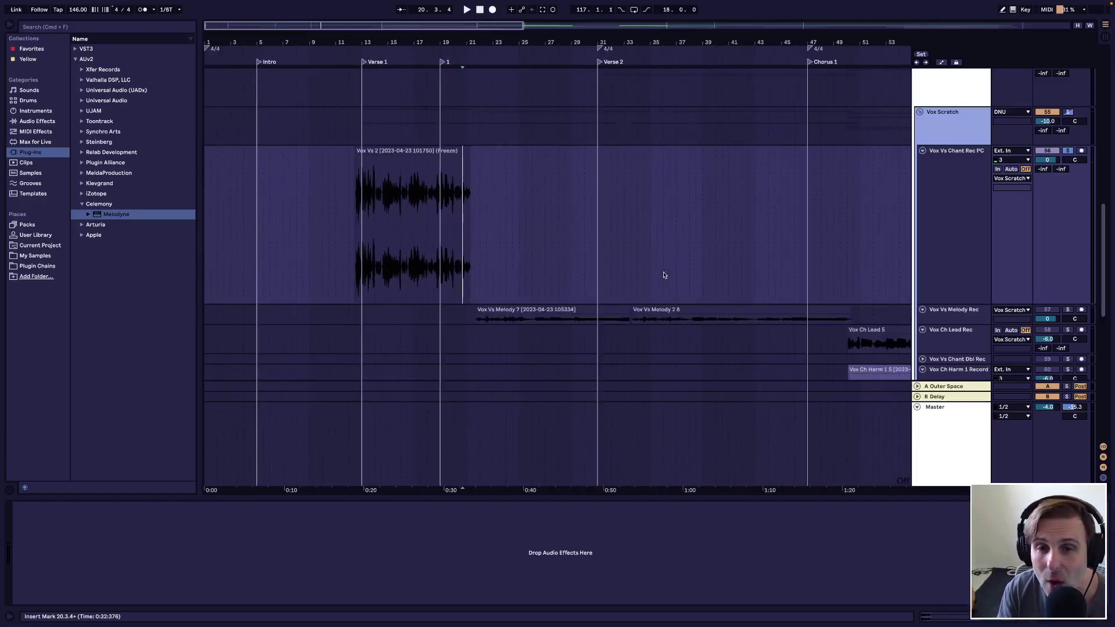
key(plus)
key(plus)
key(plus)
click(594, 220)
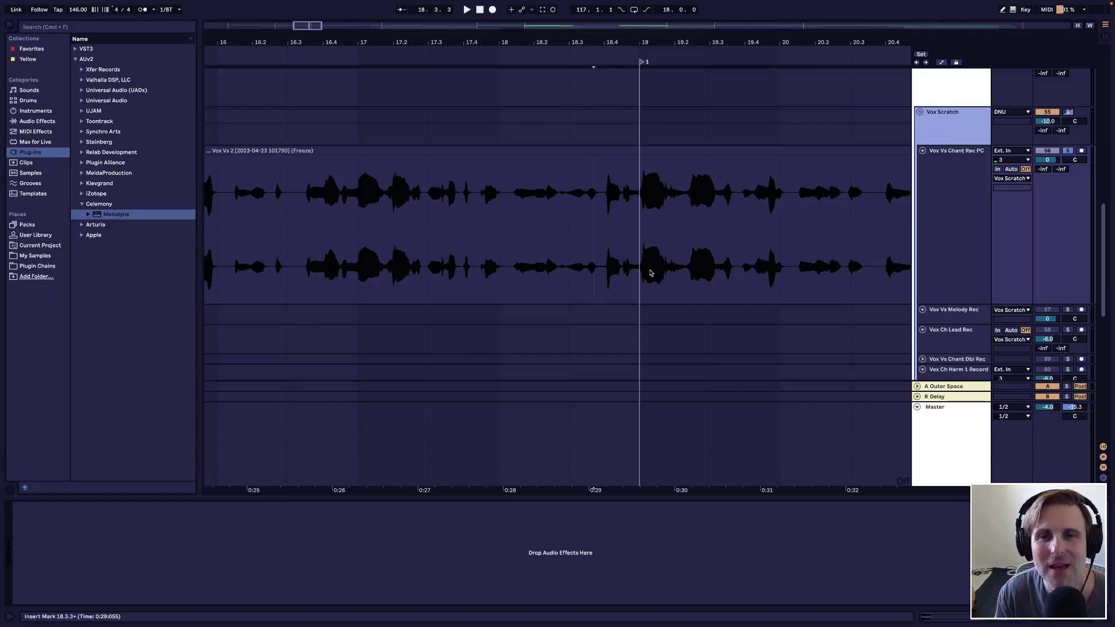
scroll(652, 272, down, 3)
click(676, 246)
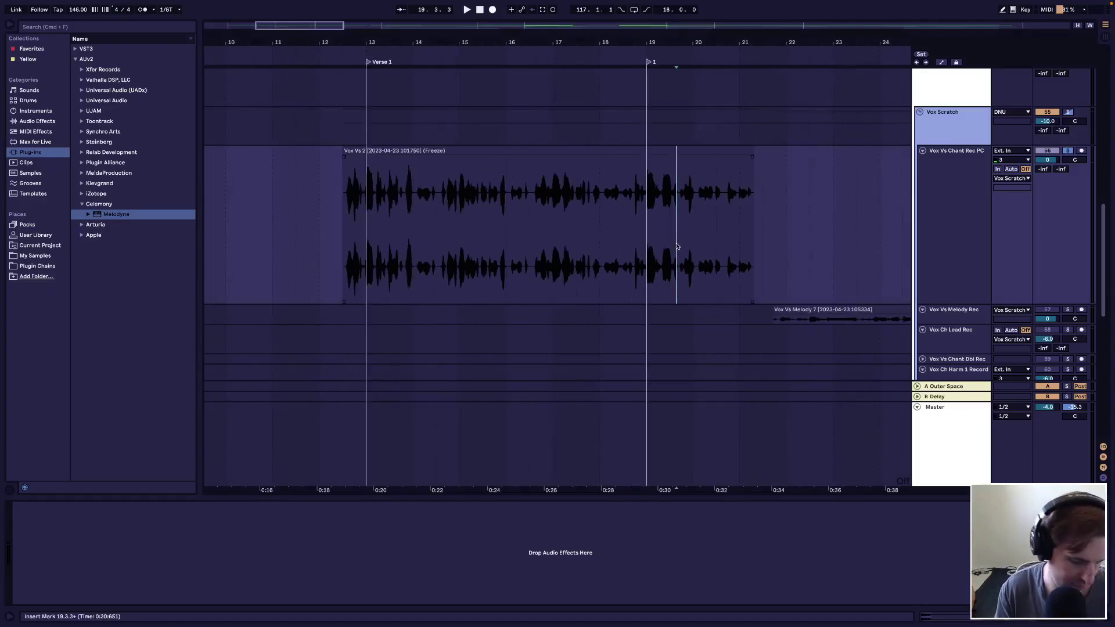
Split the flattened vocal clip on the Vox Vs Chant Rec PC track at 19.3.3 and delete the part after the split
key(super+e)
click(697, 148)
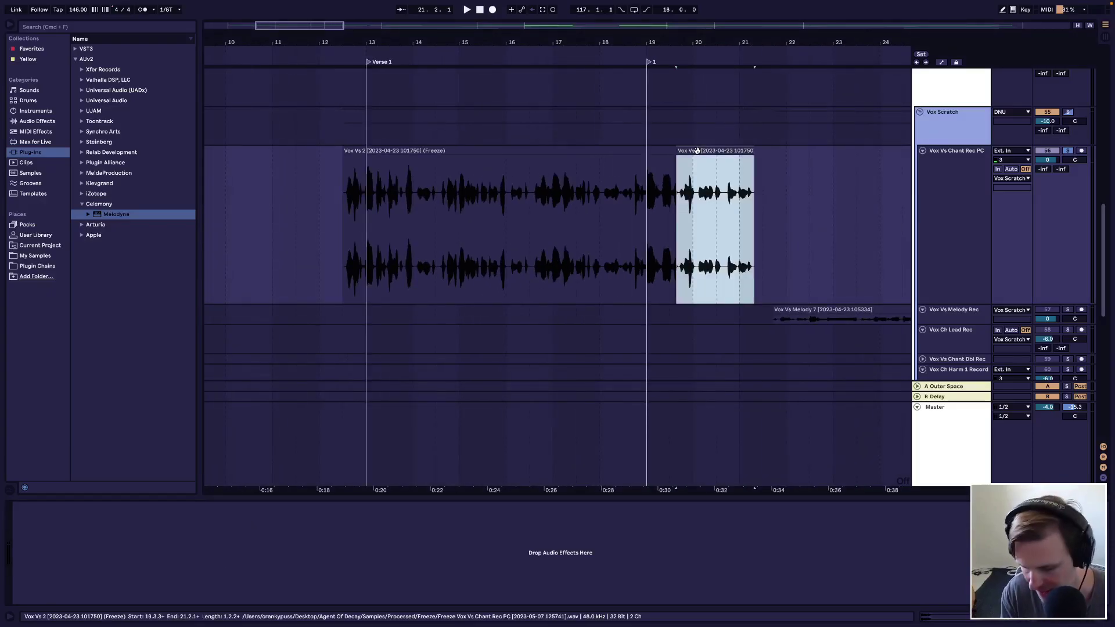
key(Delete)
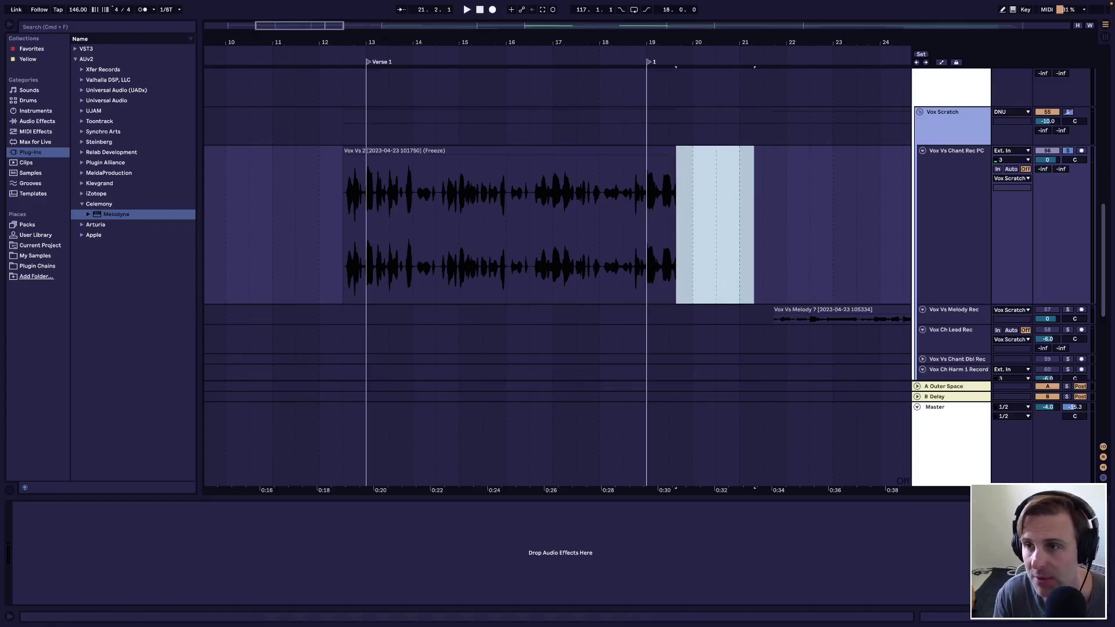
Play the trimmed vocal from about 18.3.2, undo the deletion and the split, and place the insert marker at 22.1.1
click(626, 180)
key(space)
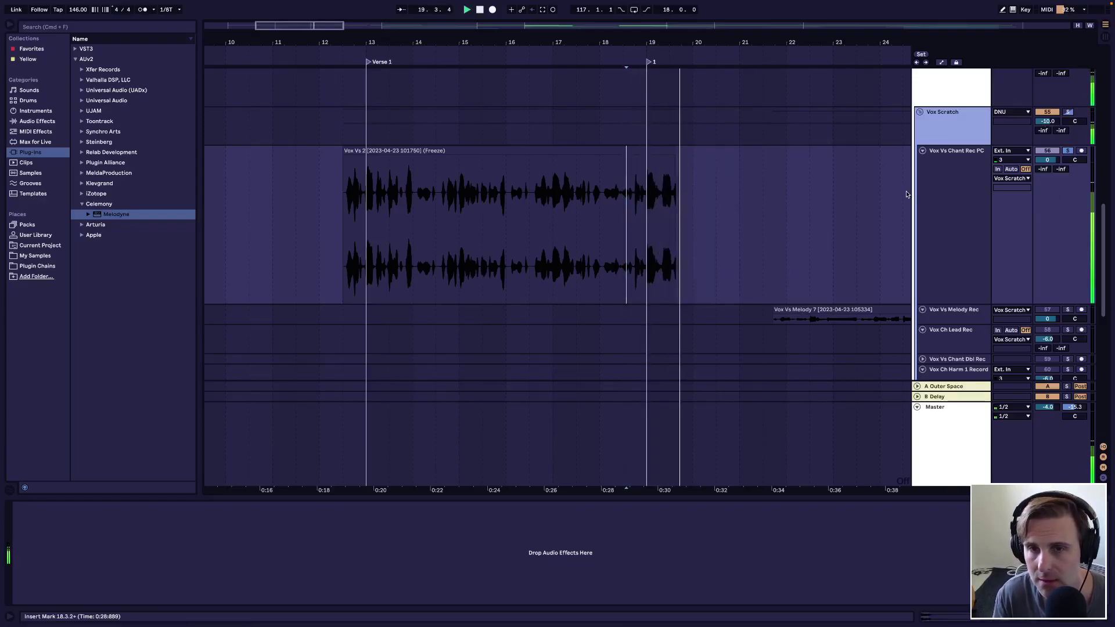
key(space)
key(super+z)
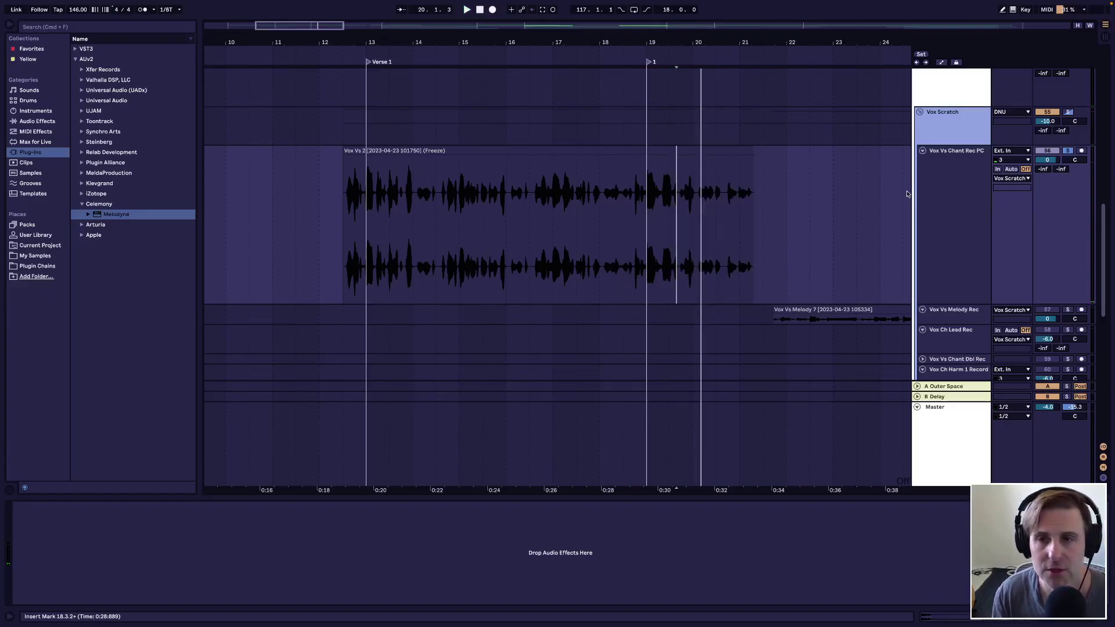
click(789, 192)
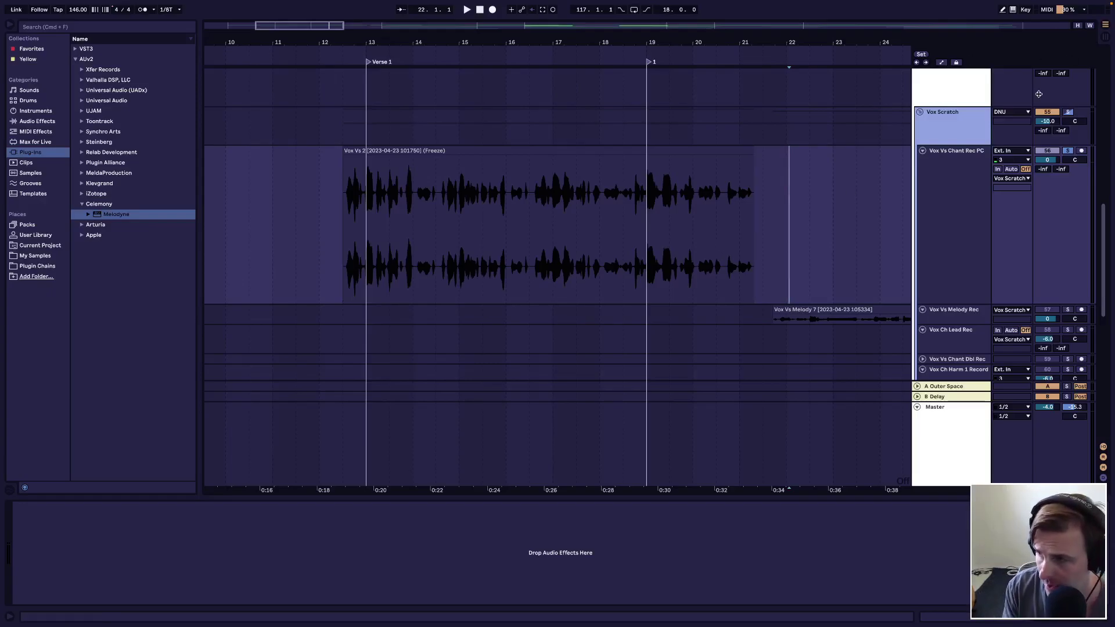
Check the CPU load meter's options and close them without changing anything
click(1066, 11)
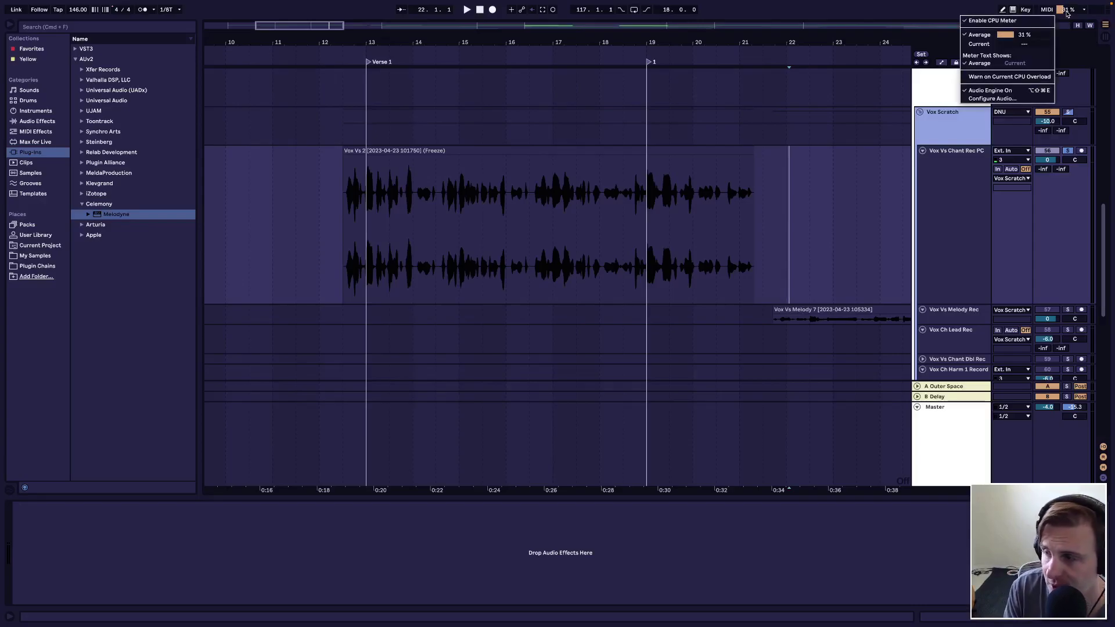
click(958, 176)
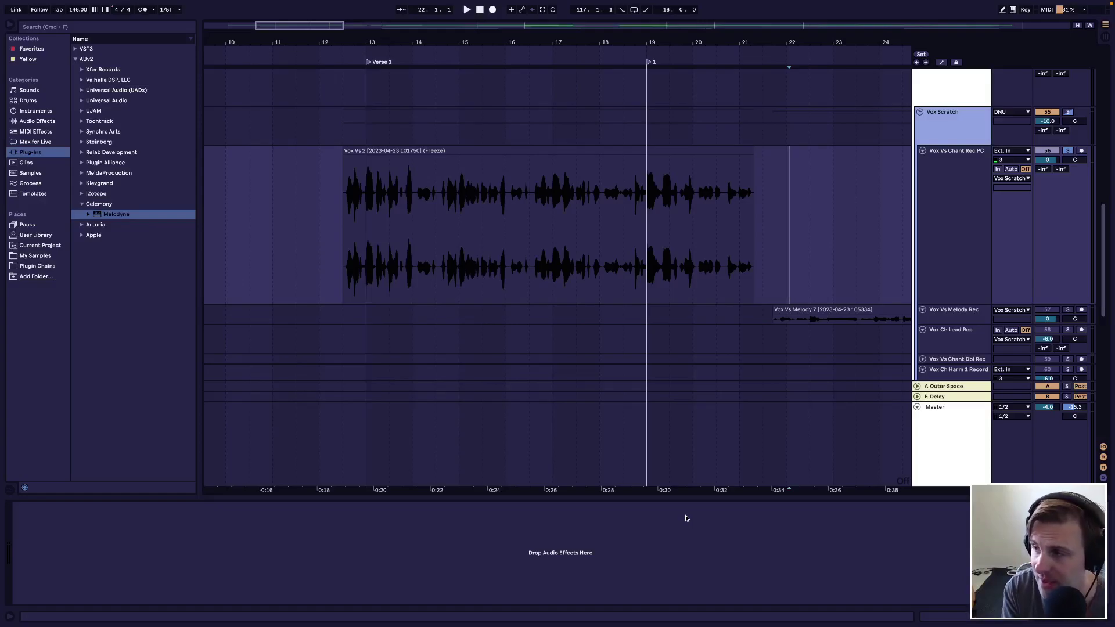
Select the Vox Vs Chant Rec PC track and its whole flattened vocal clip spanning Verse 1
click(965, 193)
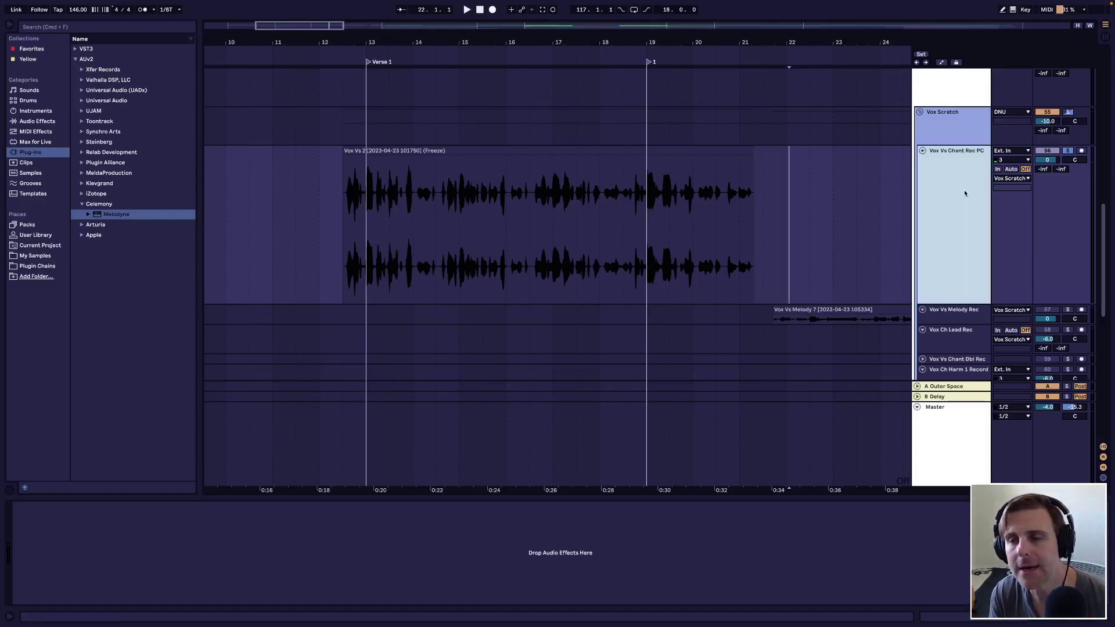
scroll(965, 193, down, 1)
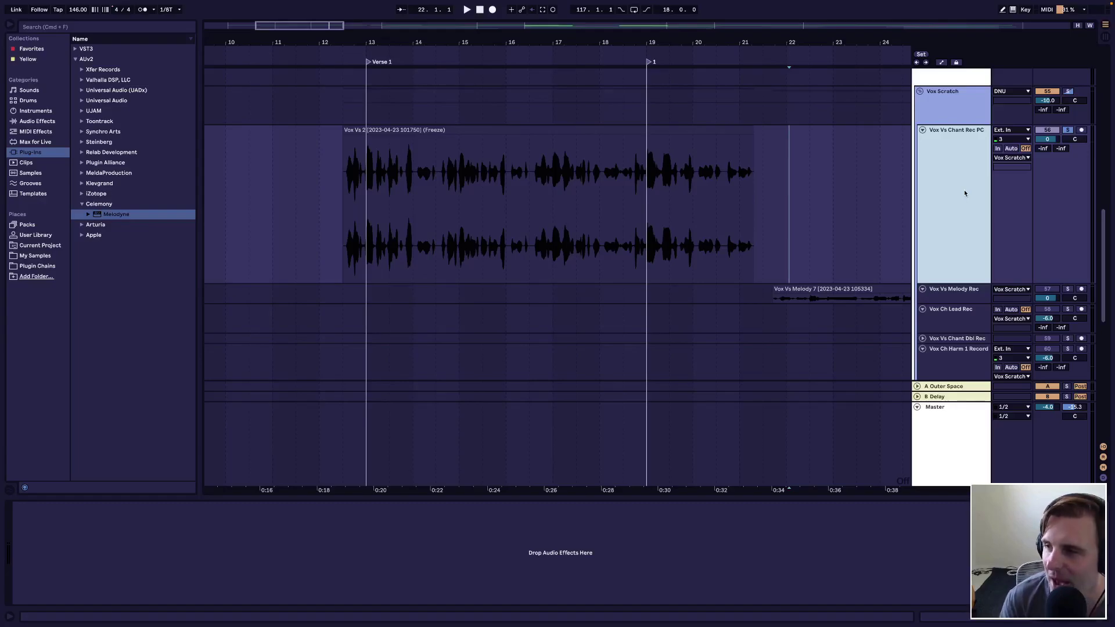
click(607, 129)
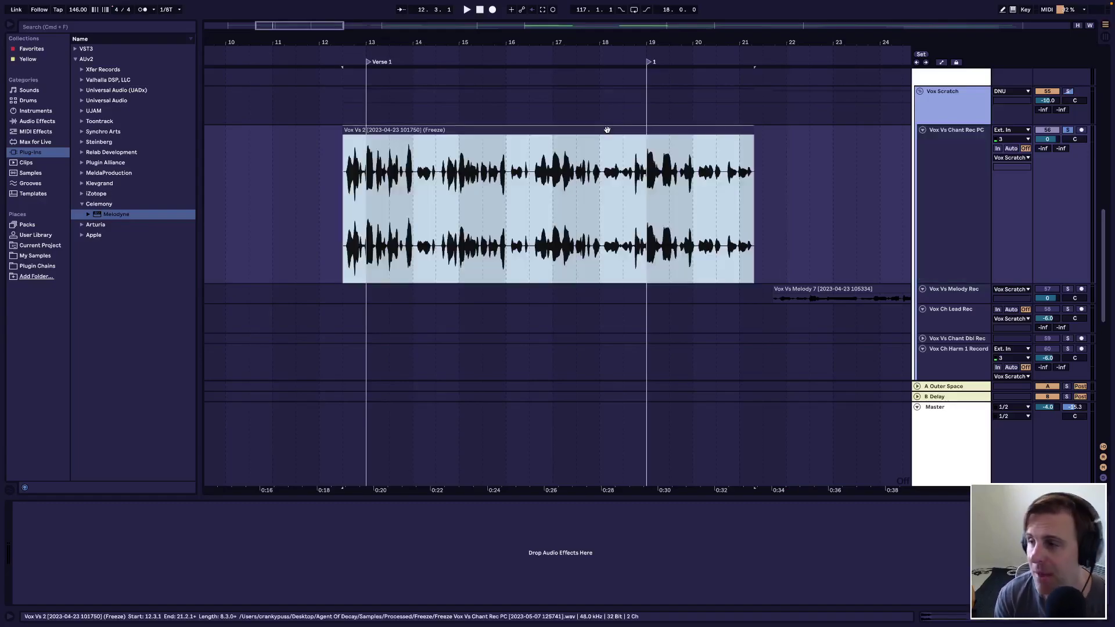